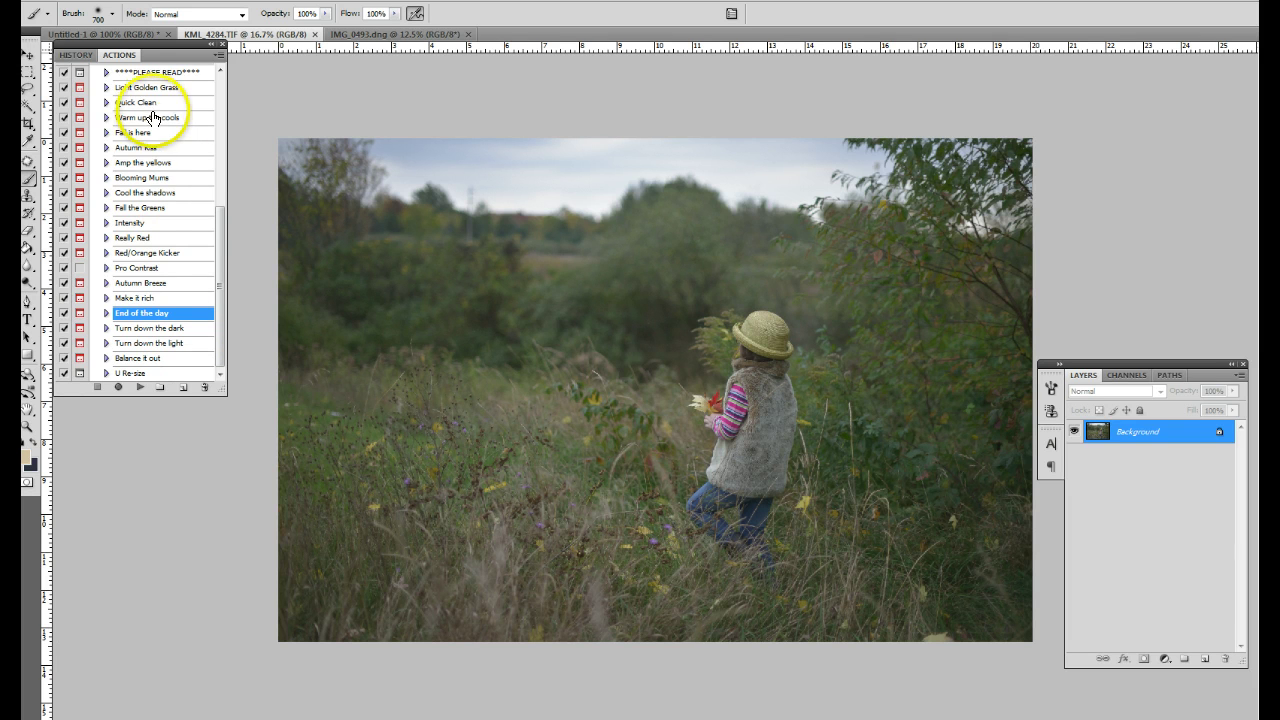
Run the Quick Clean action with the default levels, and compare the result with the original by toggling the levels adjusted layer.
left_click(136, 103)
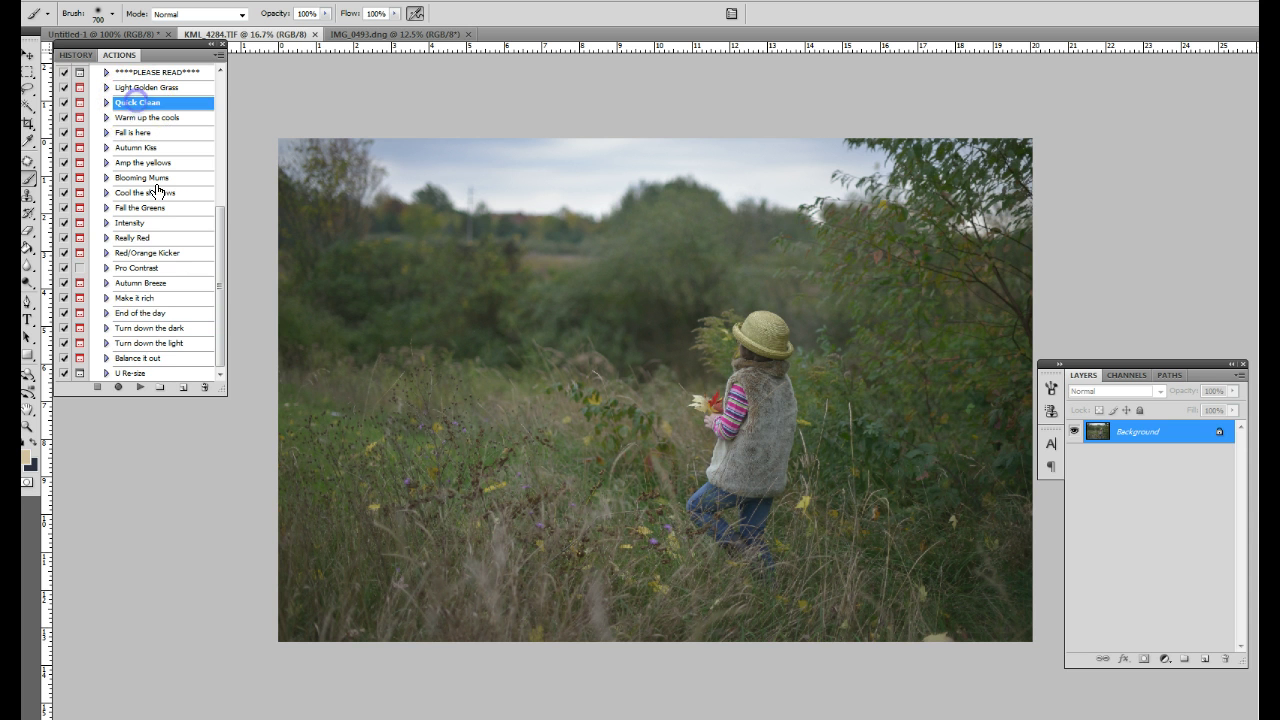
left_click(139, 387)
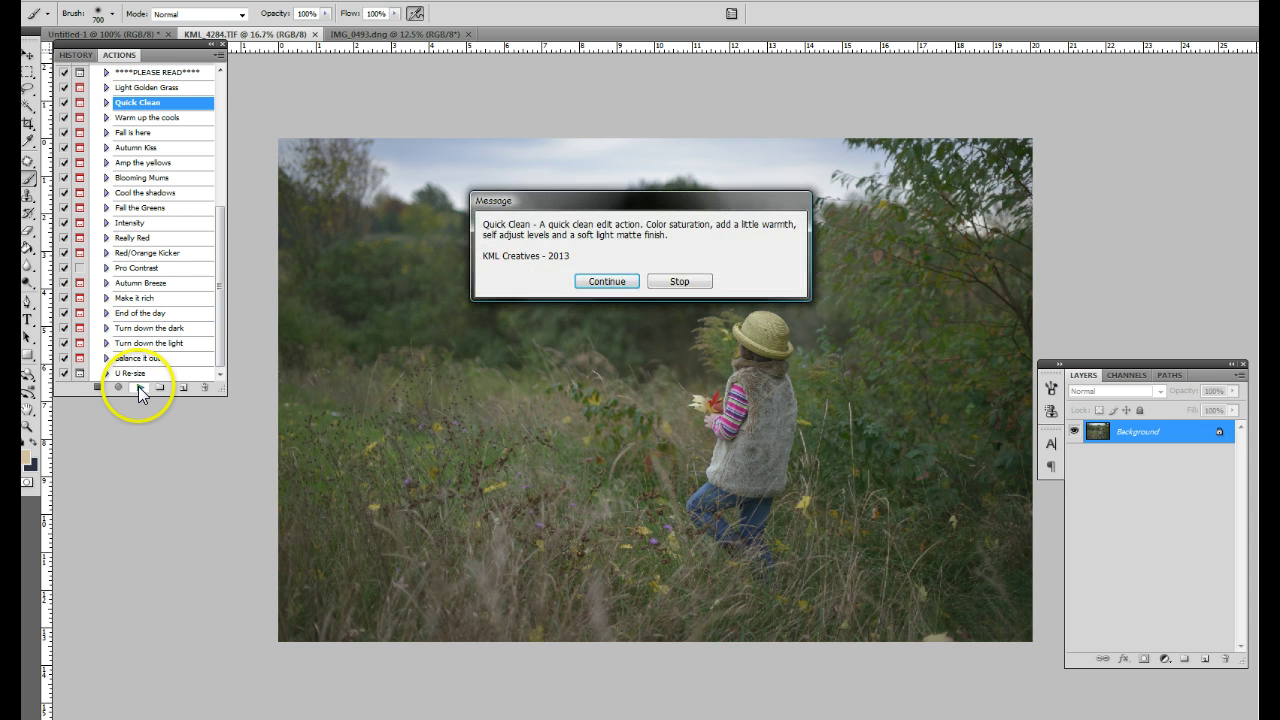
left_click(620, 285)
left_click(557, 263)
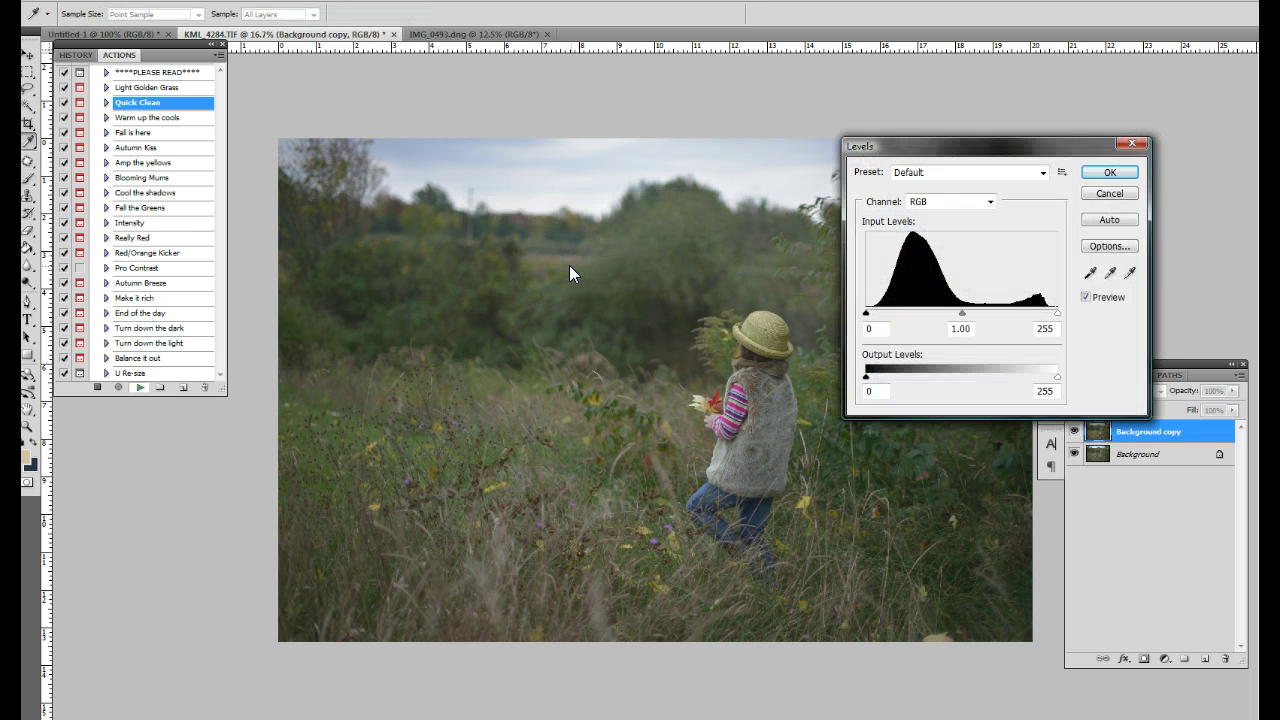
left_click(1112, 174)
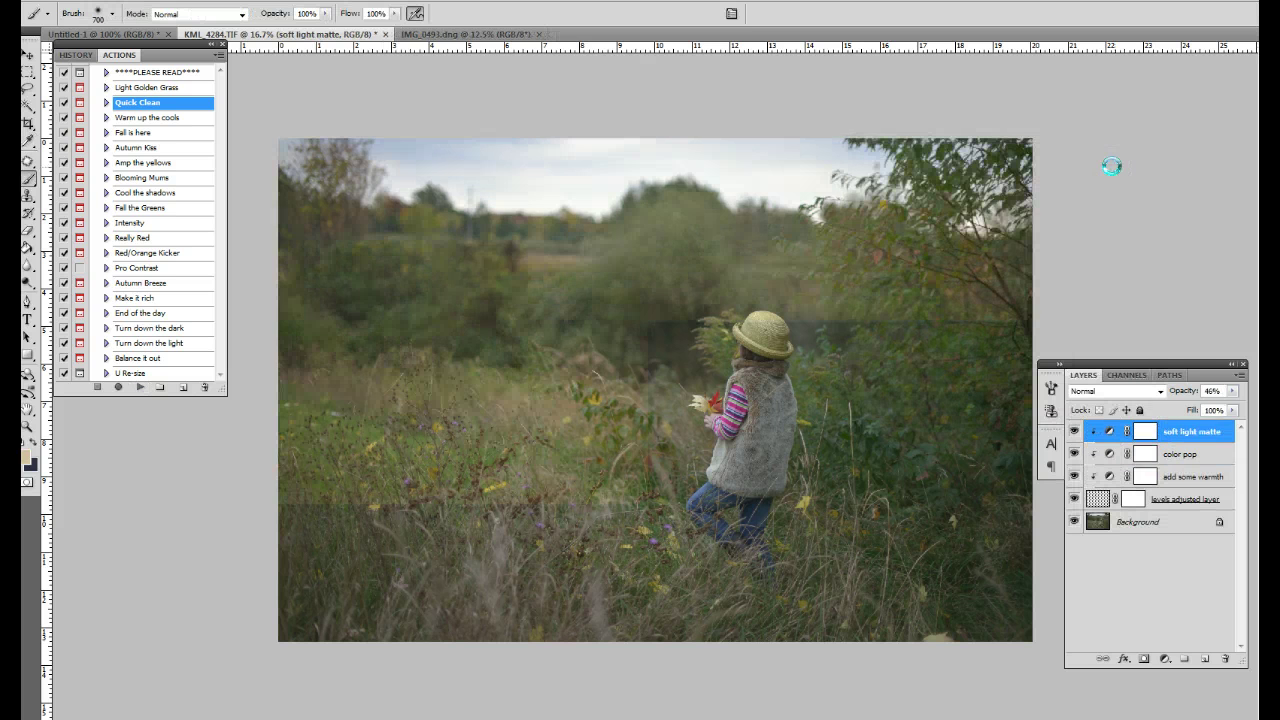
left_click(1073, 499)
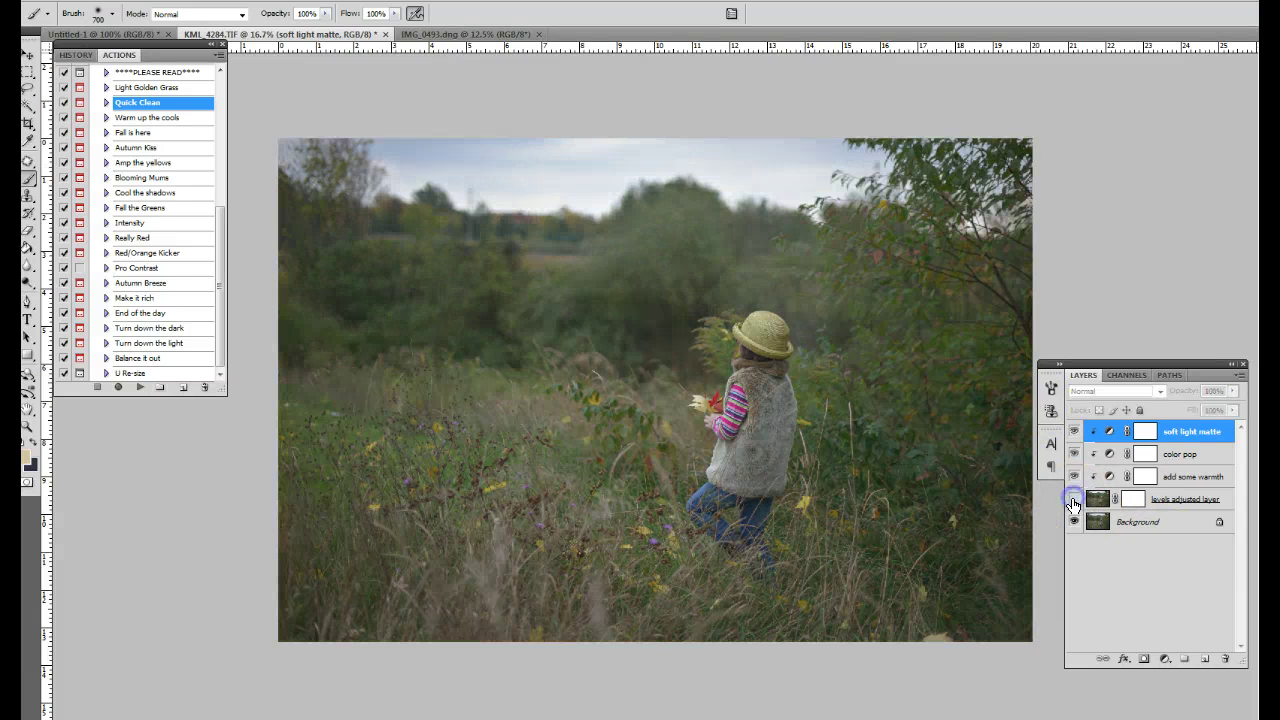
left_click(1073, 499)
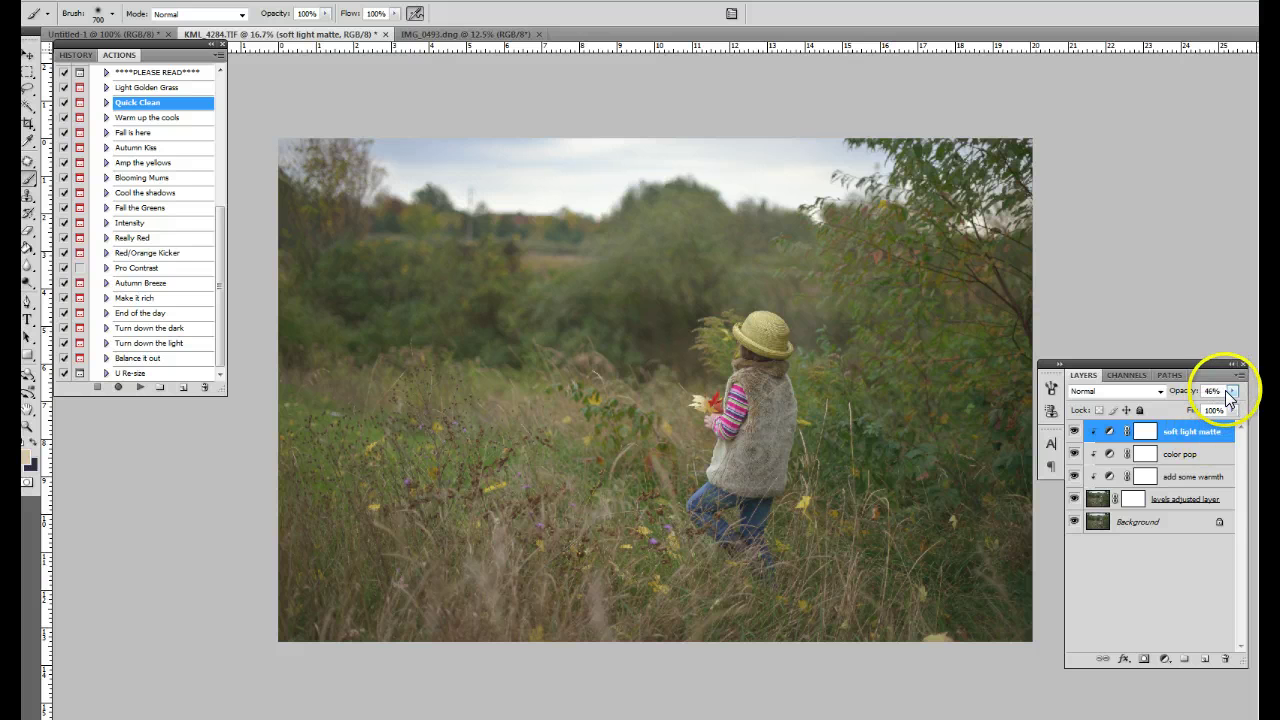
Preview the photo without the soft light matte layer, restore the layer, and set its opacity to 27%.
left_click(1075, 433)
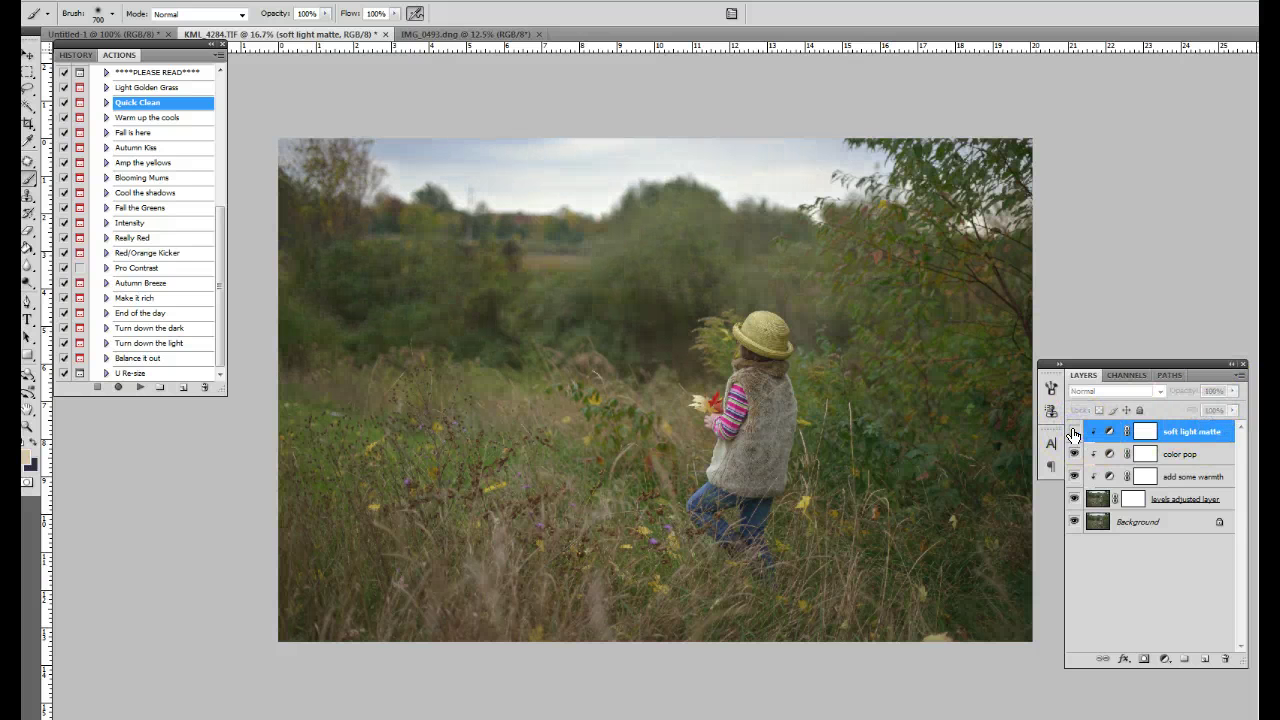
left_click(1075, 433)
left_click(1232, 393)
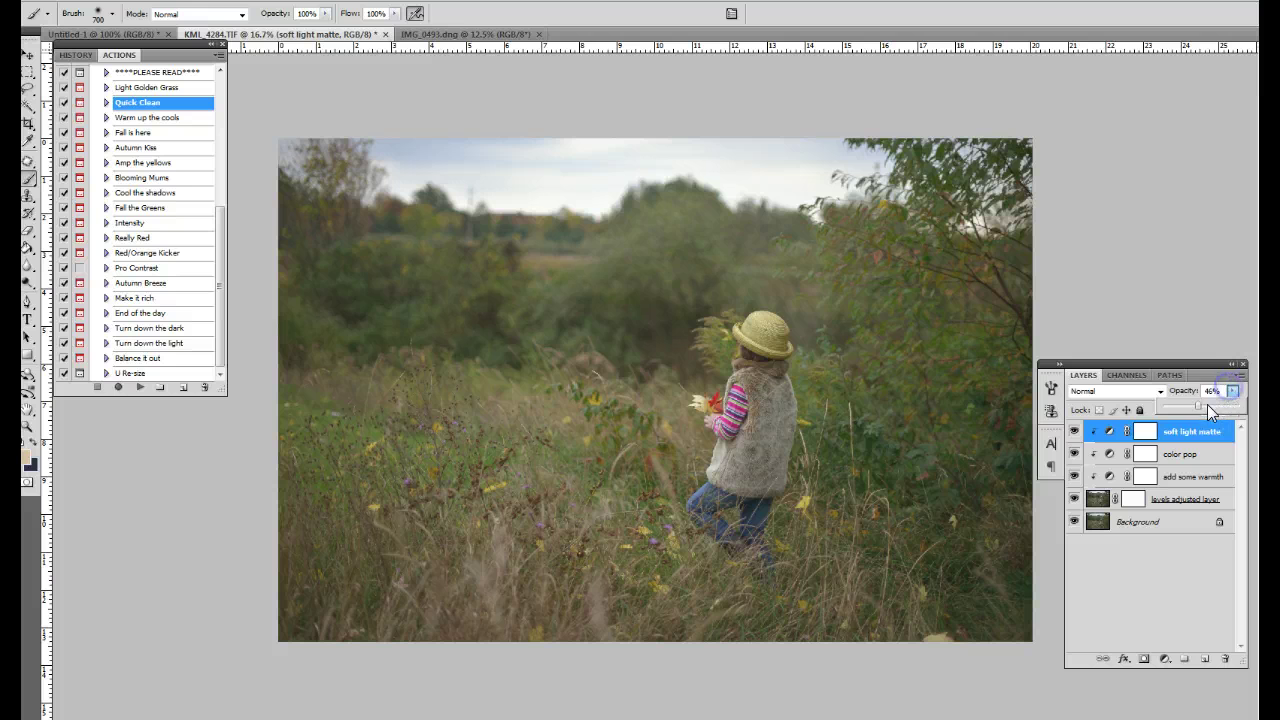
left_click_drag(1193, 410, 1184, 418)
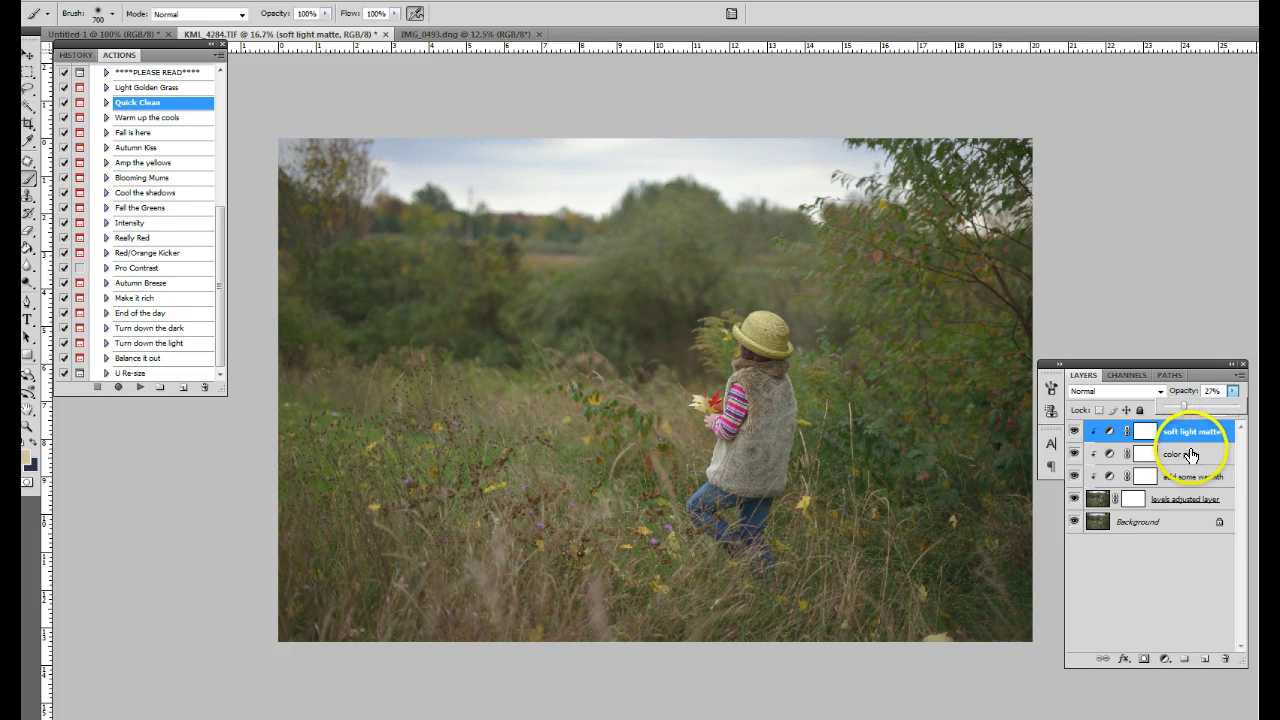
Adjust the color pop layer's opacity slightly, and set the add some warmth layer's opacity to 55%.
left_click(1188, 454)
left_click(1232, 391)
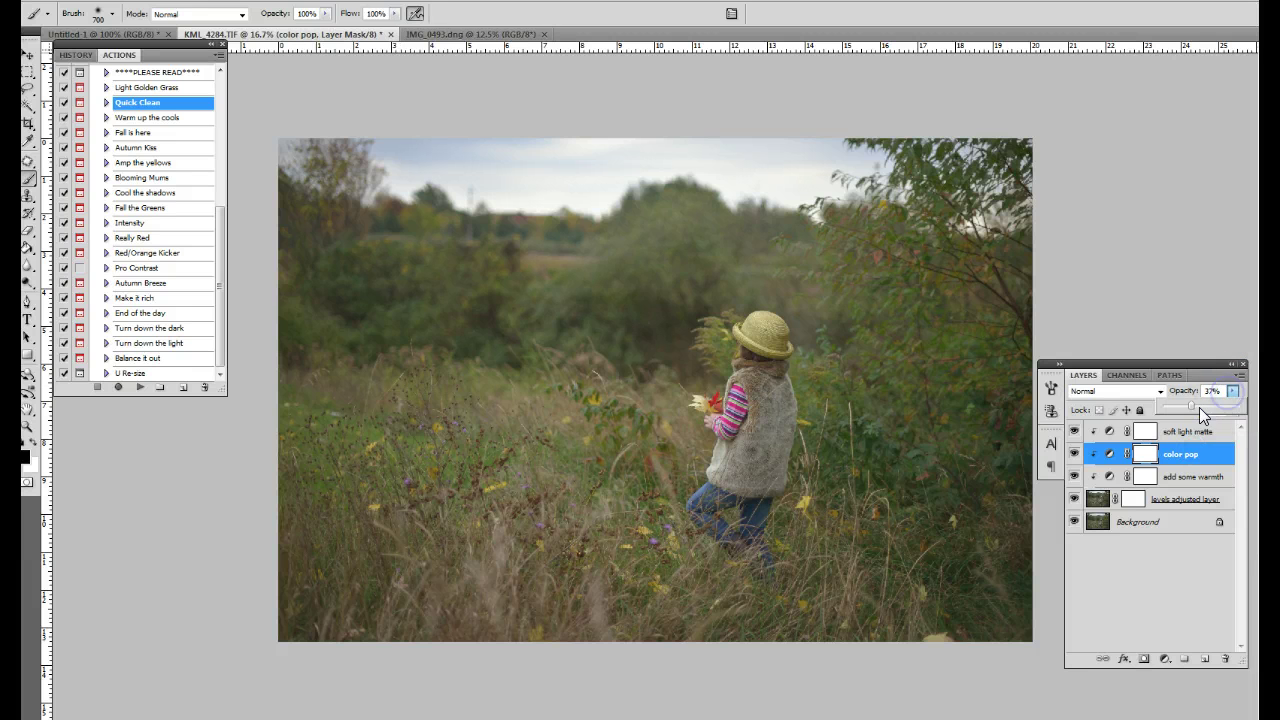
left_click_drag(1200, 410, 1203, 415)
left_click(1100, 477)
left_click(1230, 391)
Toggle the levels adjusted layer to compare the edit with the original, and flatten the image.
left_click(1075, 499)
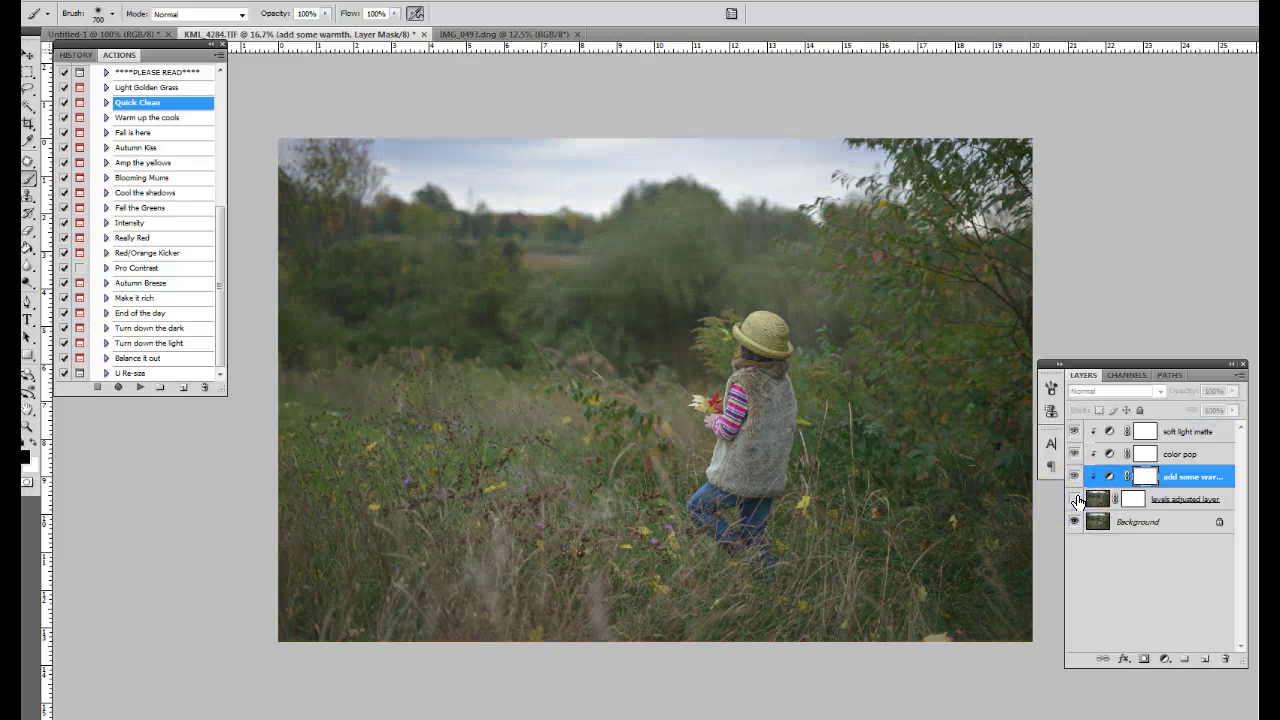
left_click(1075, 499)
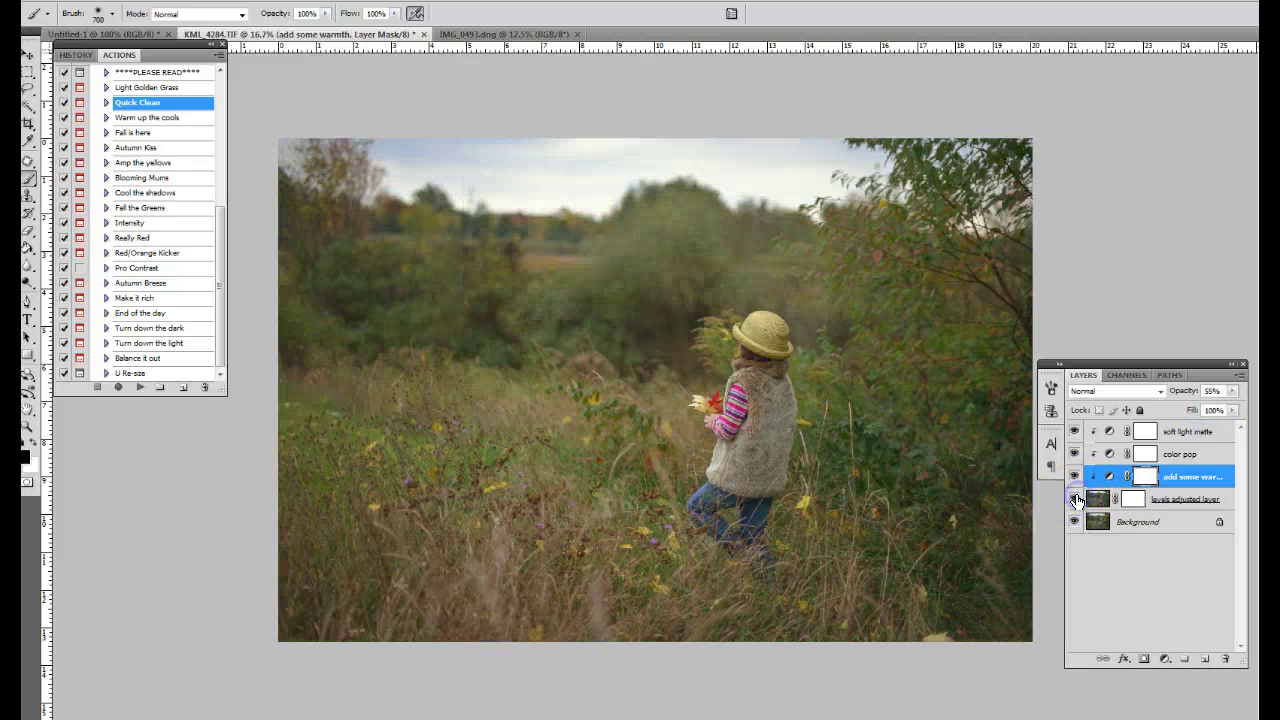
left_click(140, 1)
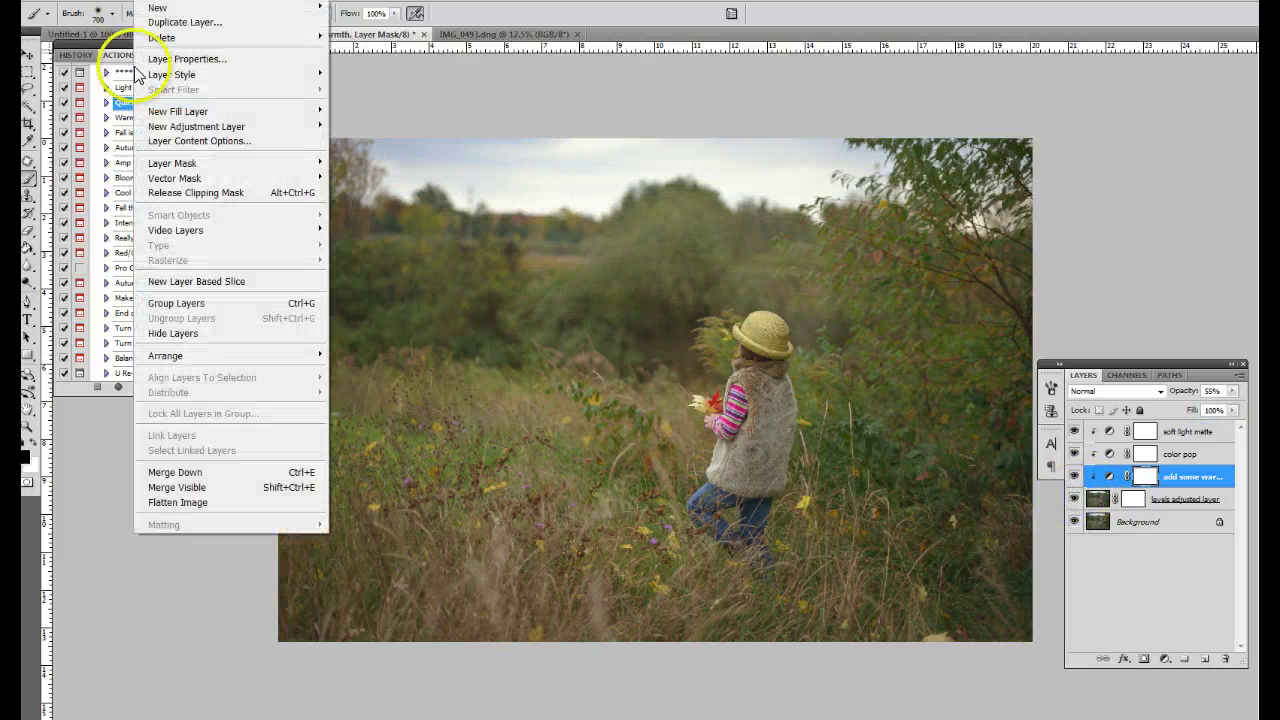
left_click(176, 500)
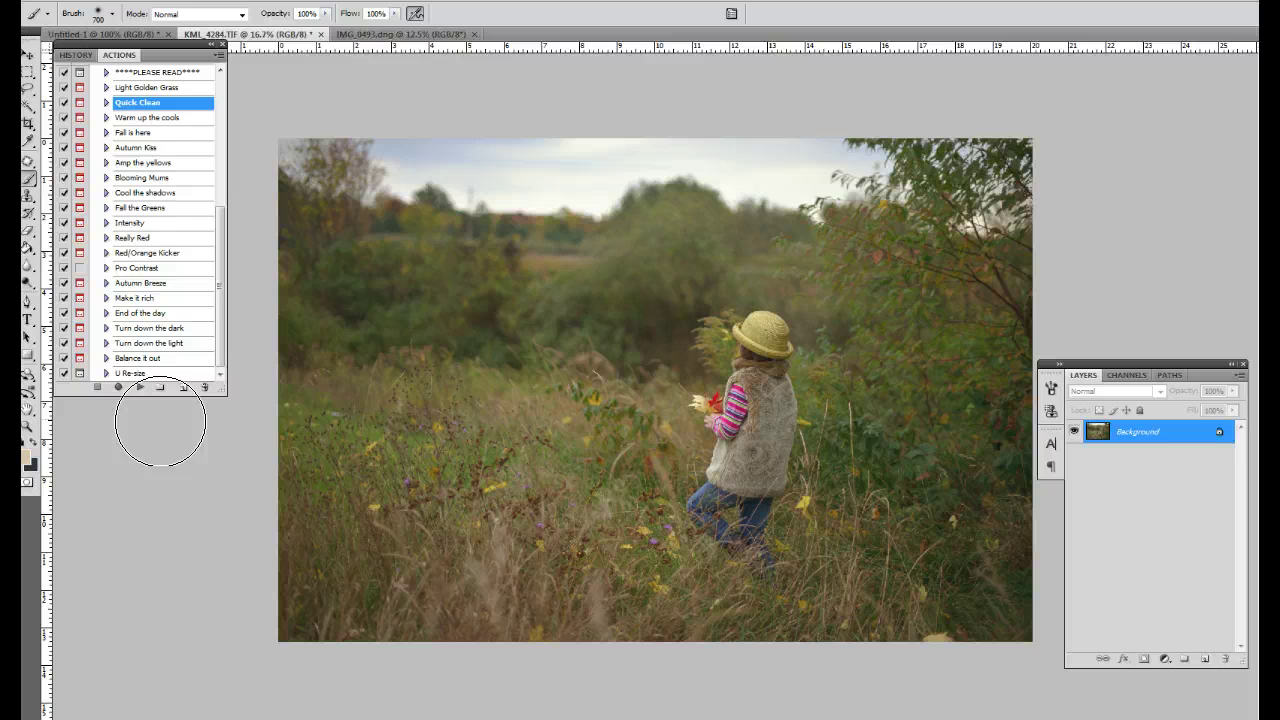
Run the Autumn Kiss action on the flattened photo and continue past its message.
left_click(148, 148)
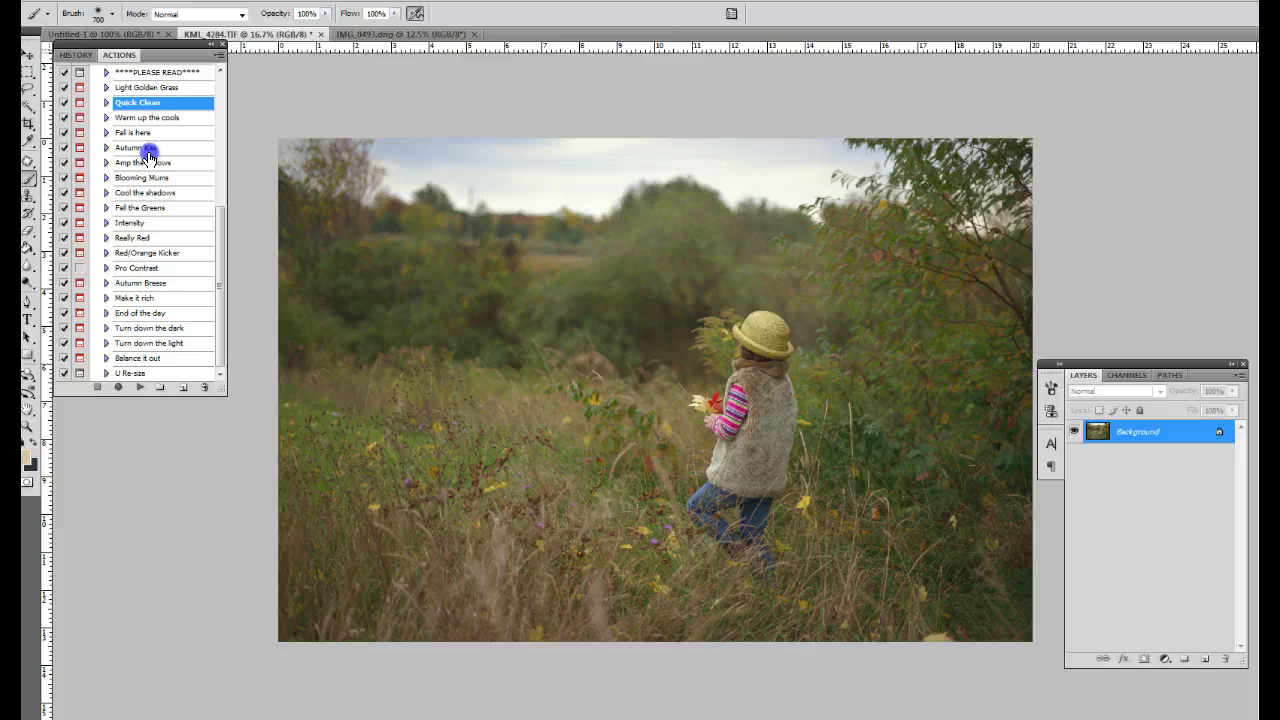
left_click(140, 387)
left_click(605, 281)
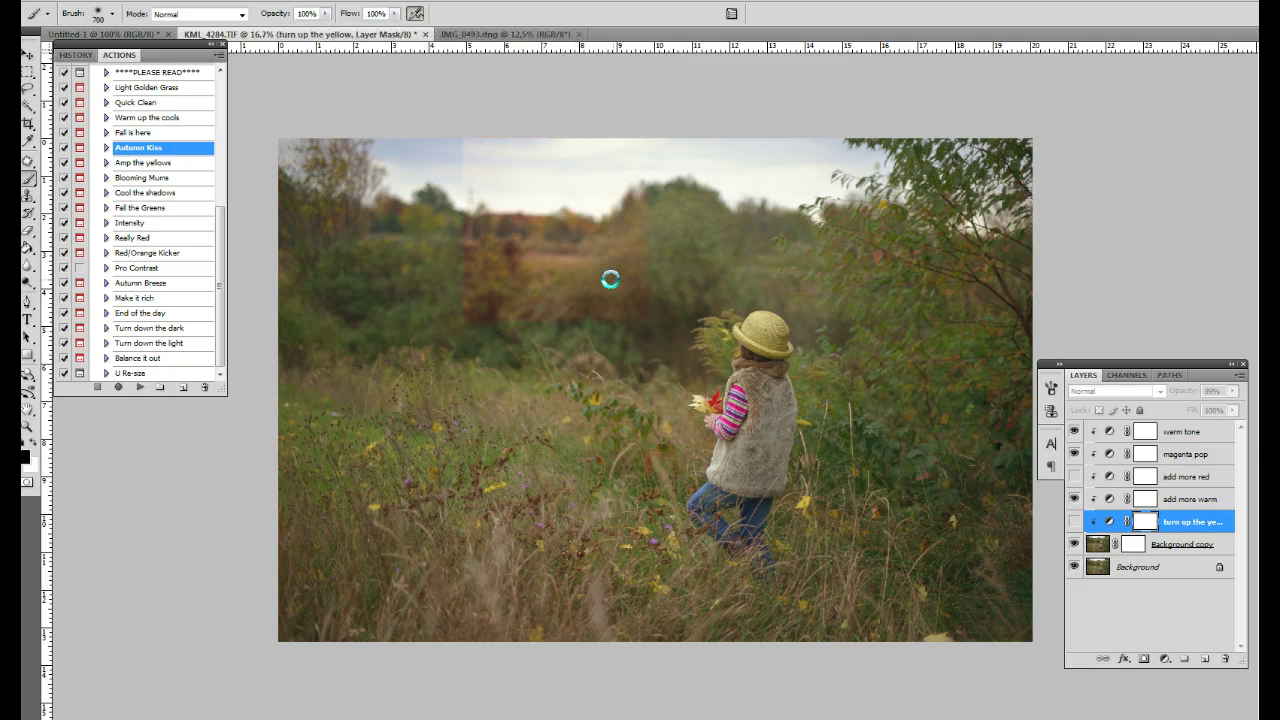
Compare the photo with and without the Autumn Kiss effect by toggling the Background copy layer's visibility.
left_click(1073, 545)
left_click(1073, 545)
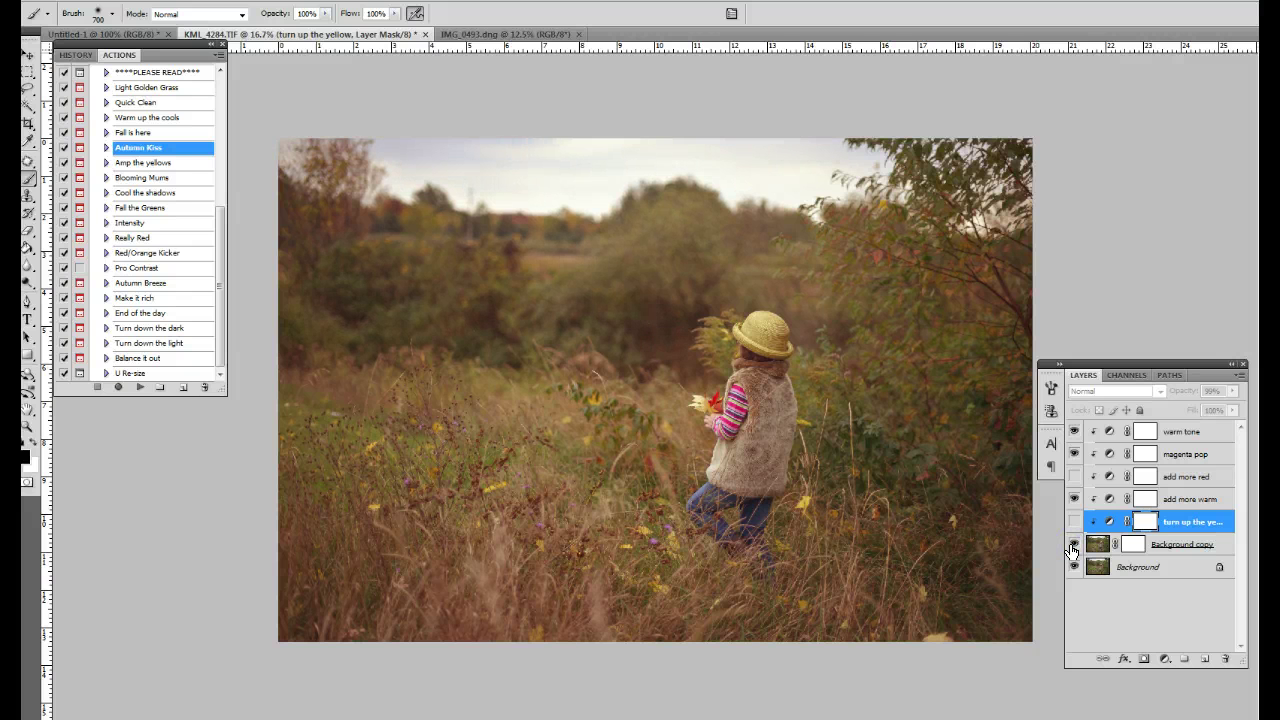
left_click(1073, 545)
left_click(1073, 545)
left_click(1147, 552)
Preview the add more red layer, hide it again, and show the turn up the yellow layer.
left_click(1073, 521)
left_click(1073, 477)
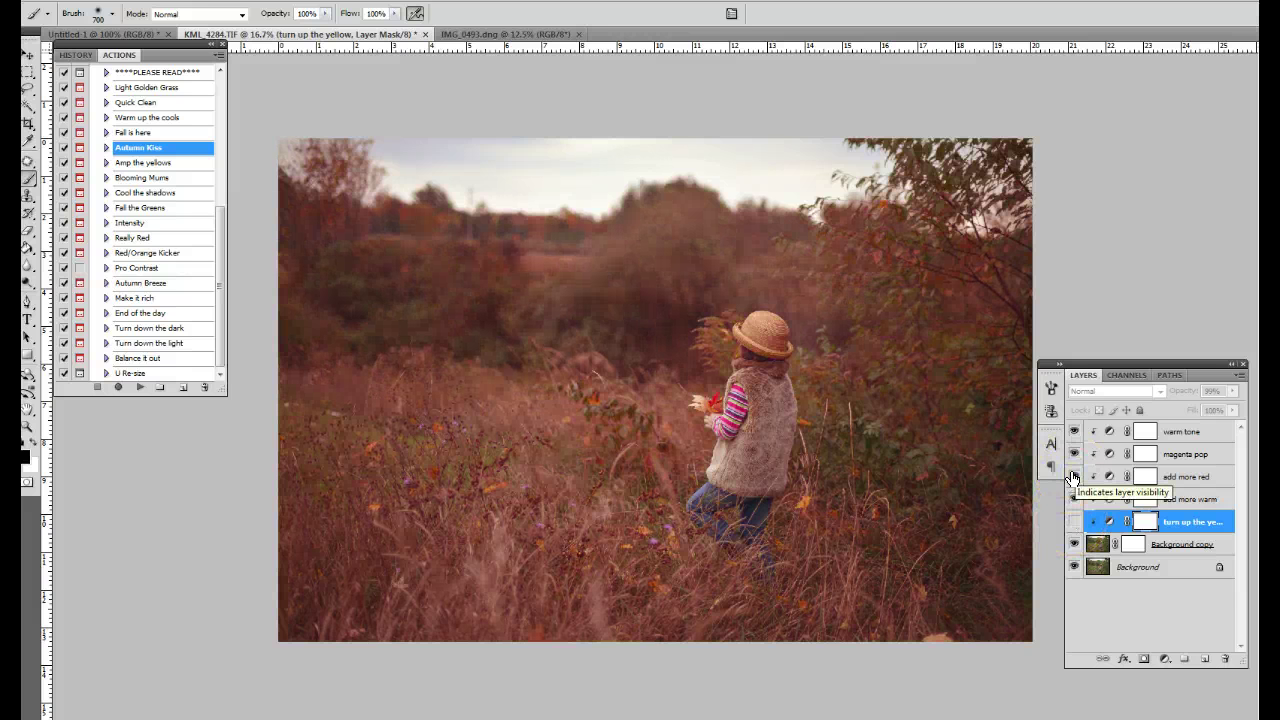
left_click(1073, 477)
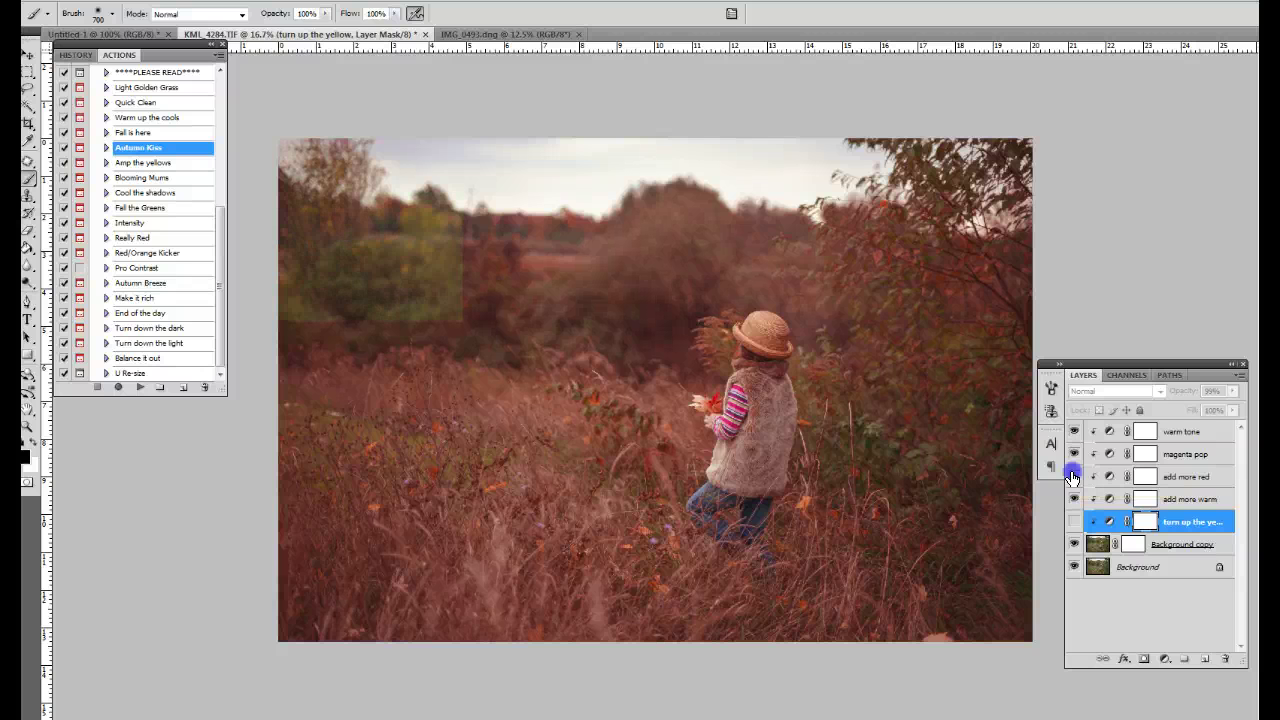
left_click(1073, 521)
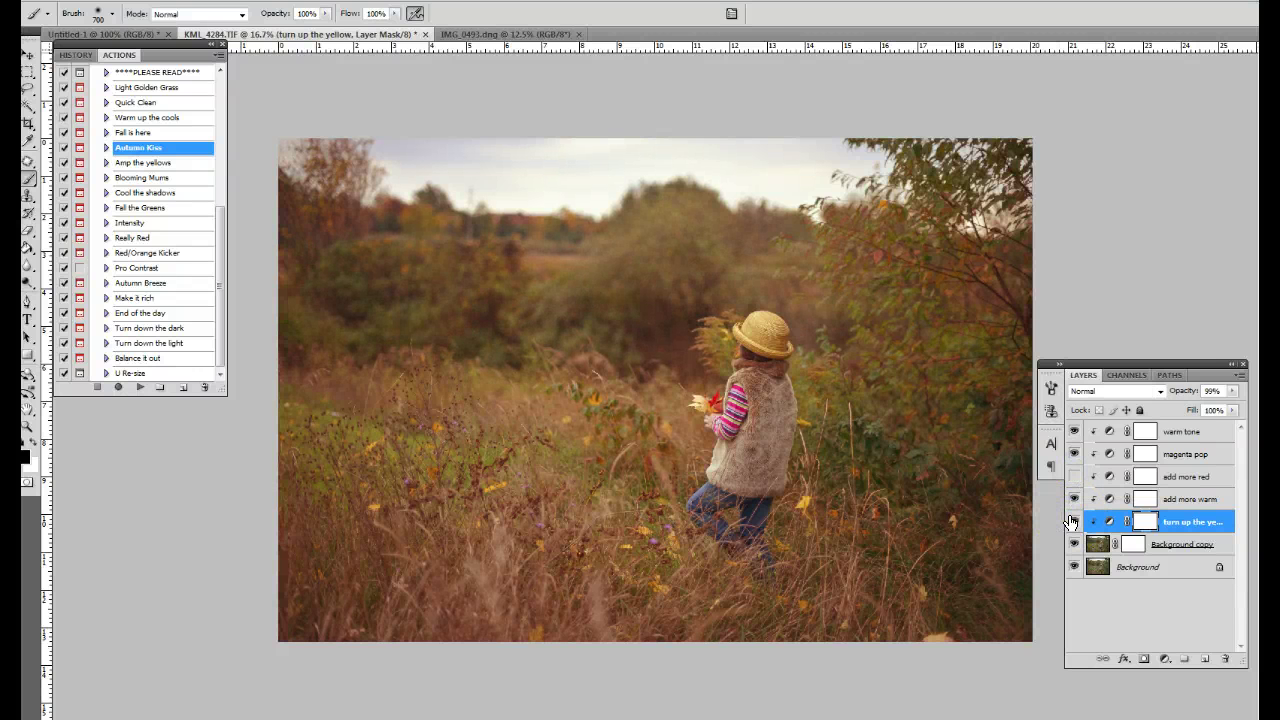
Try masking the effect off the child at 100% brush opacity on the turn up the yellow and Background copy masks, and undo it.
left_click(1189, 522)
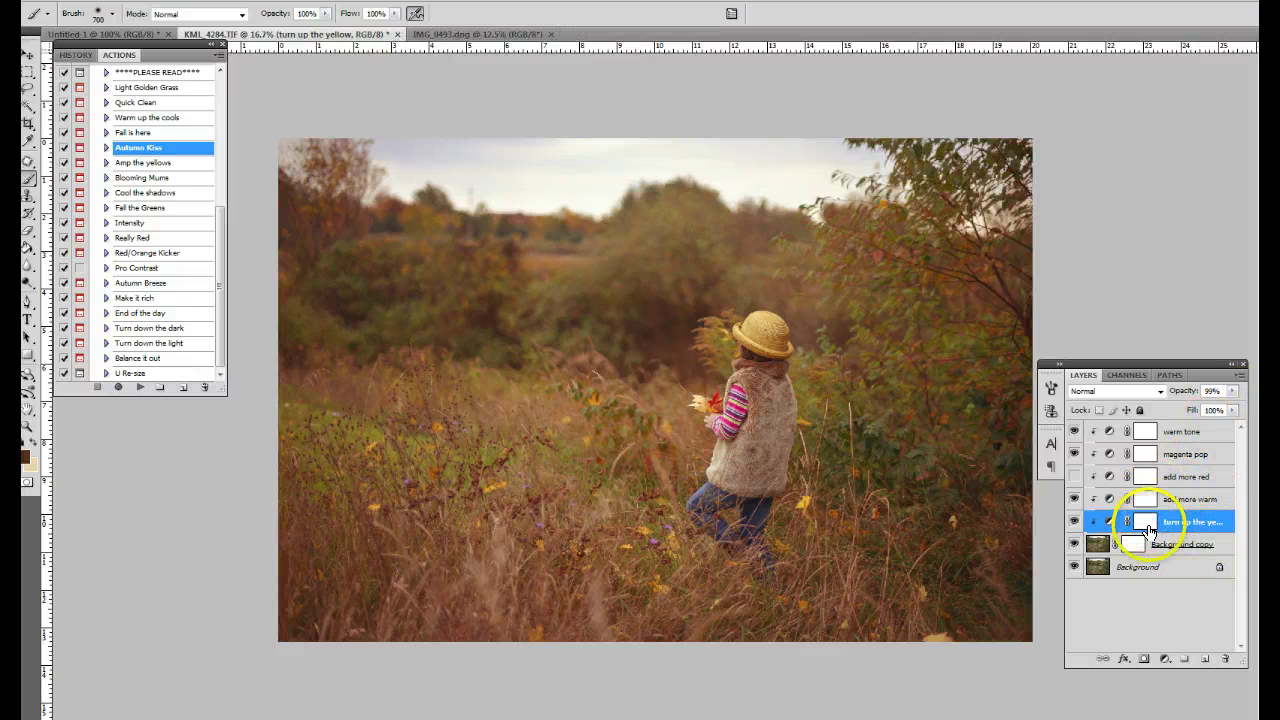
left_click(1148, 530)
left_click_drag(777, 403, 770, 412)
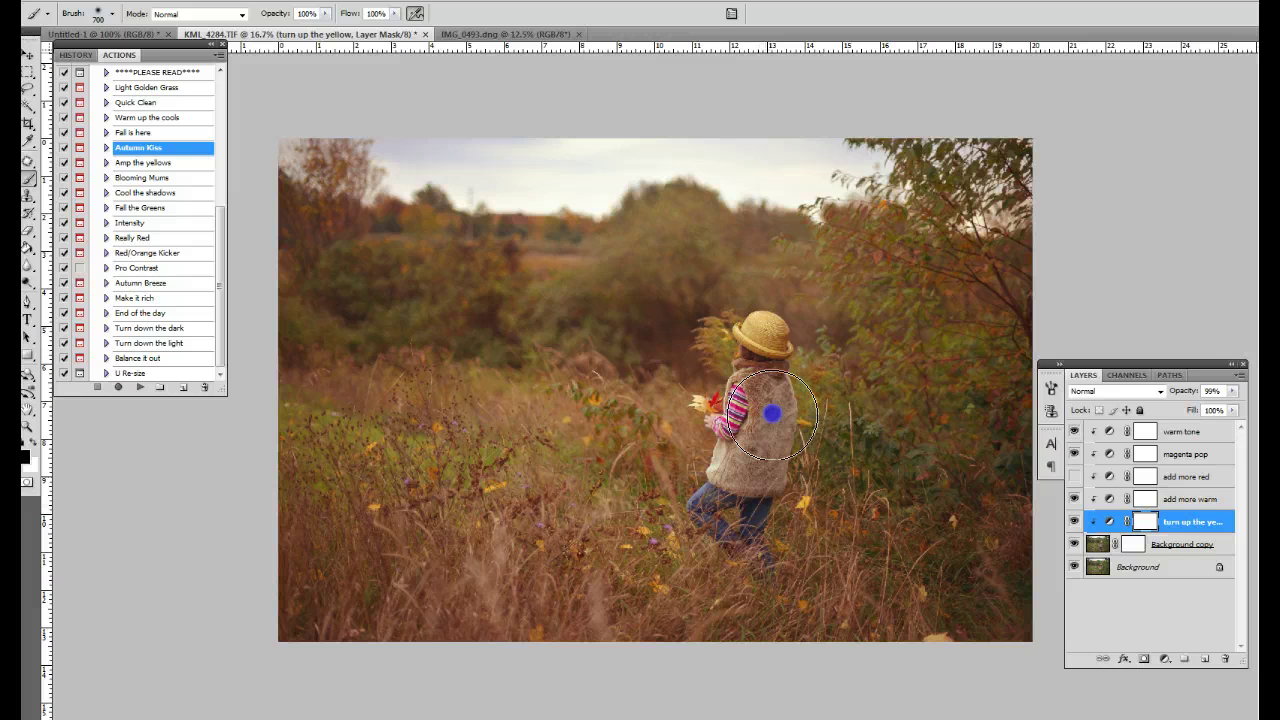
left_click(1133, 544)
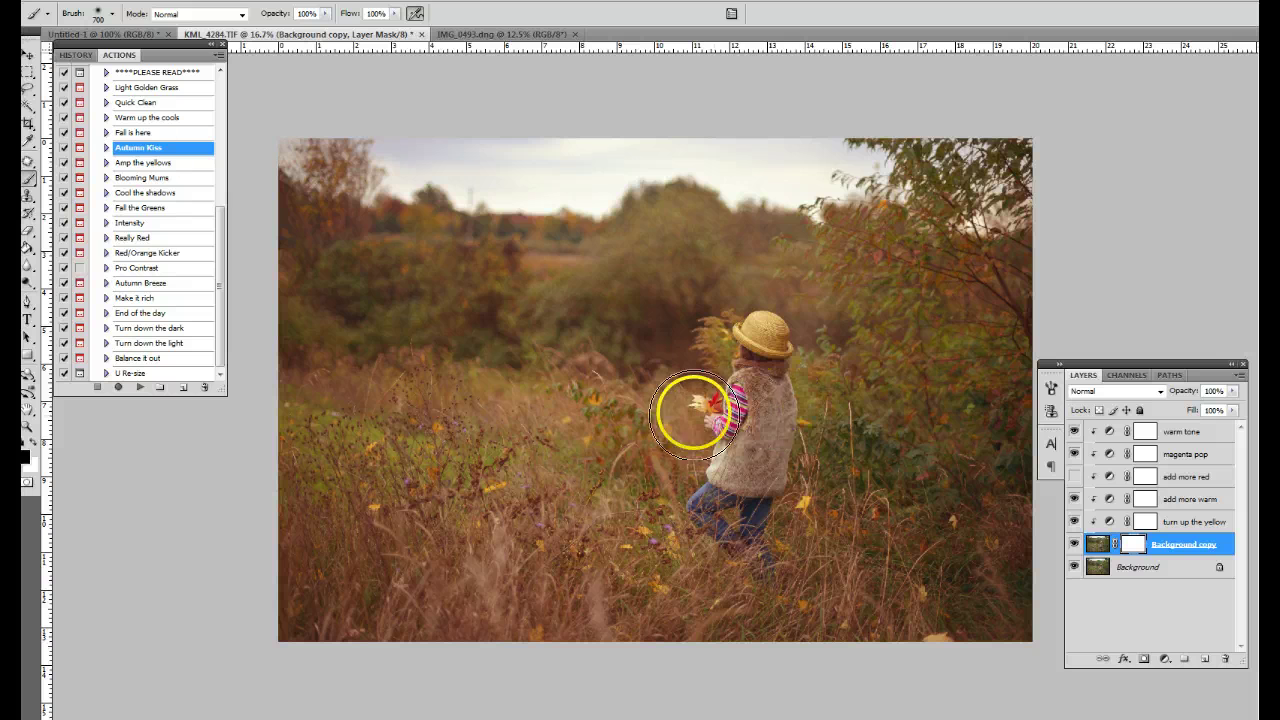
mouse_move(764, 350)
left_mouse_down()
mouse_move(749, 331)
mouse_move(757, 360)
mouse_move(709, 514)
mouse_move(715, 545)
left_mouse_up()
left_click(80, 1)
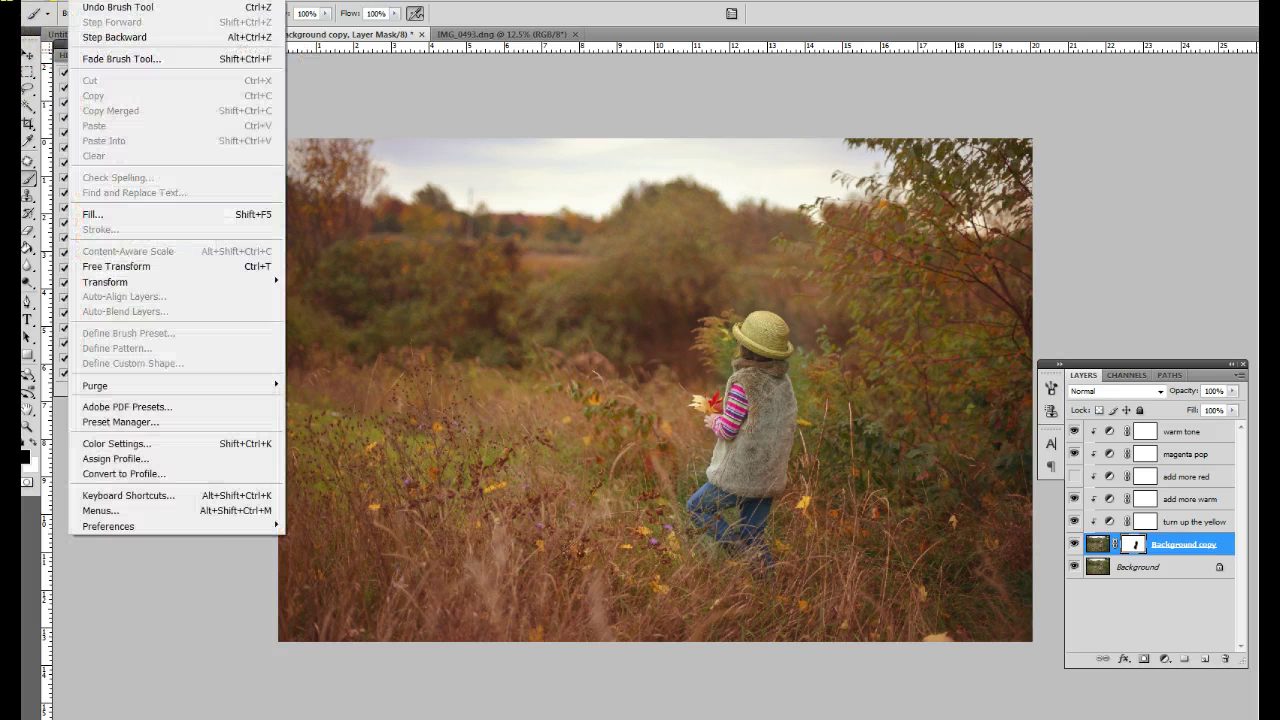
left_click(92, 45)
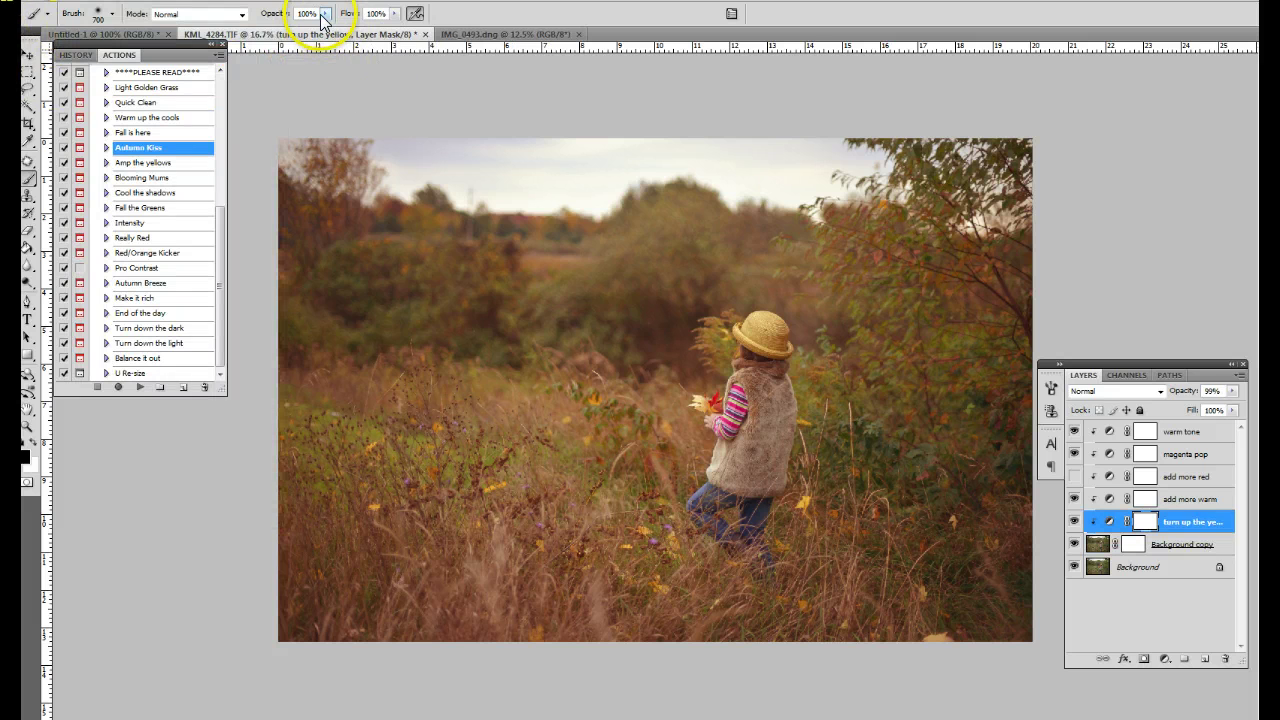
Set the brush opacity to 30% and paint over the child's vest on the turn up the yellow layer's mask.
left_click(325, 13)
left_click_drag(318, 31, 272, 29)
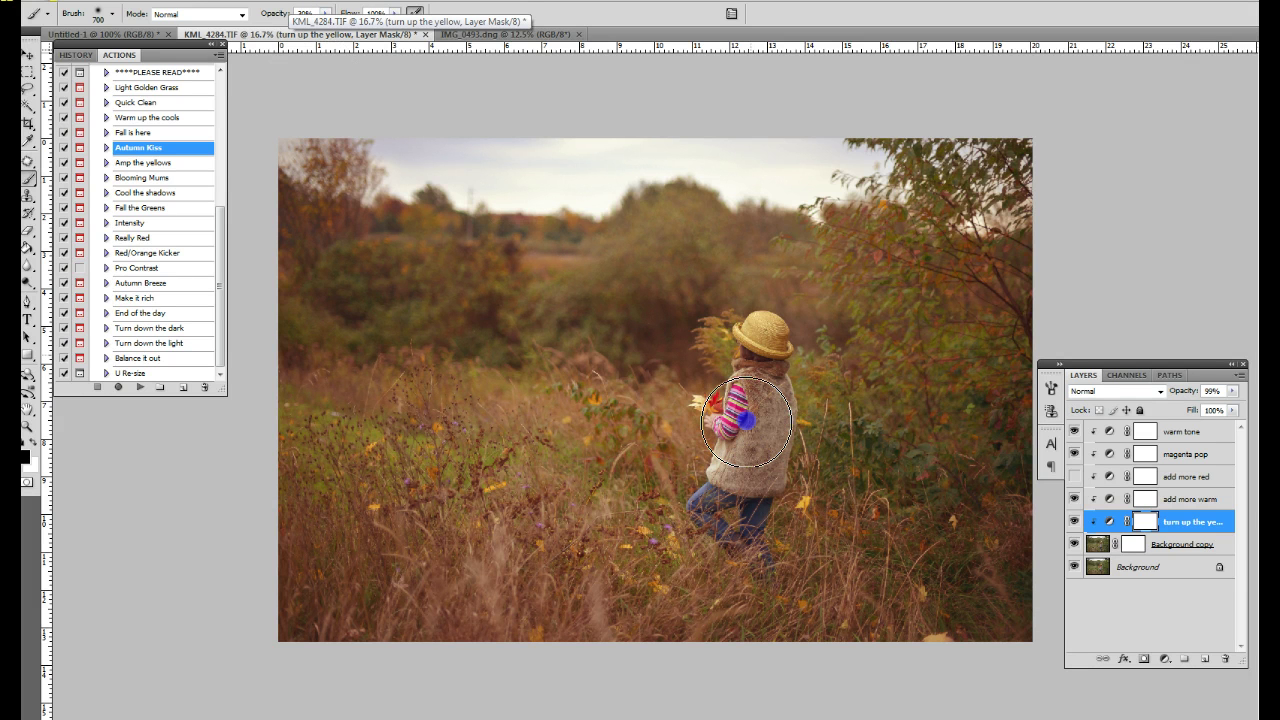
left_click_drag(746, 420, 752, 428)
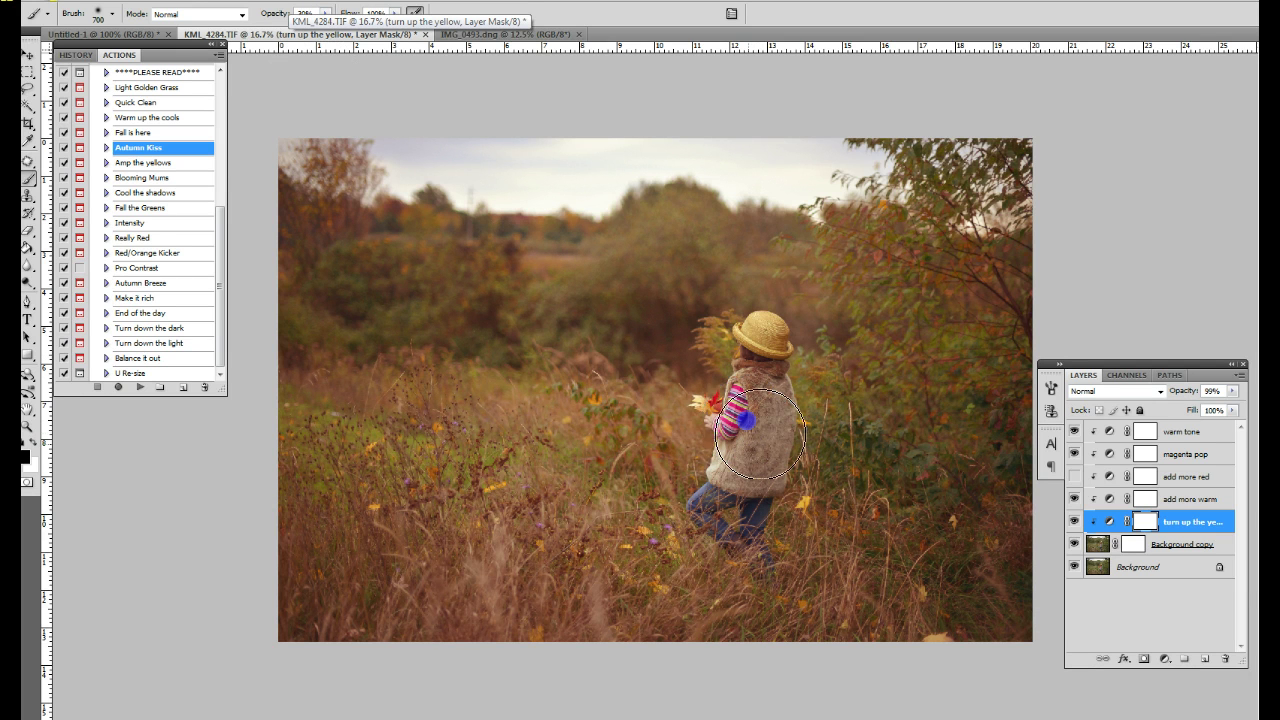
Paint with the 30% brush on the Background copy layer's mask over the child and the bushes to soften the effect.
left_click(1133, 544)
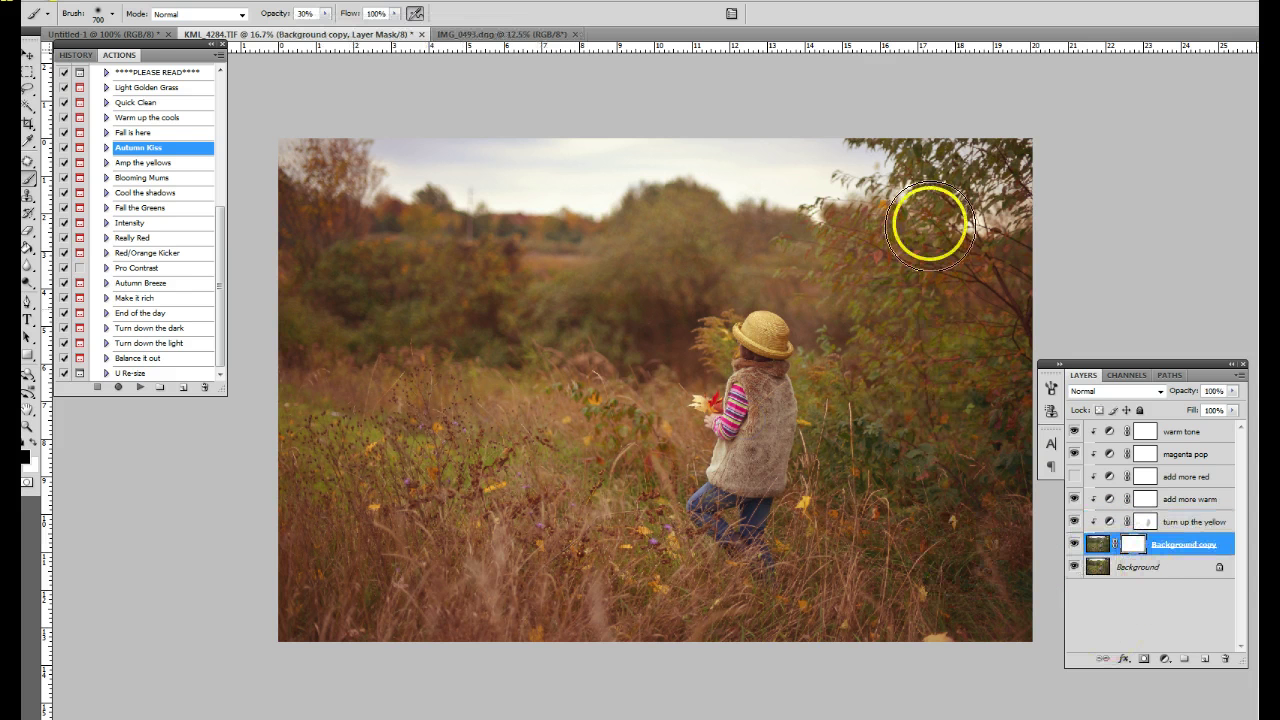
mouse_move(766, 343)
left_mouse_down()
mouse_move(772, 427)
mouse_move(716, 508)
mouse_move(758, 413)
mouse_move(754, 366)
mouse_move(745, 505)
left_mouse_up()
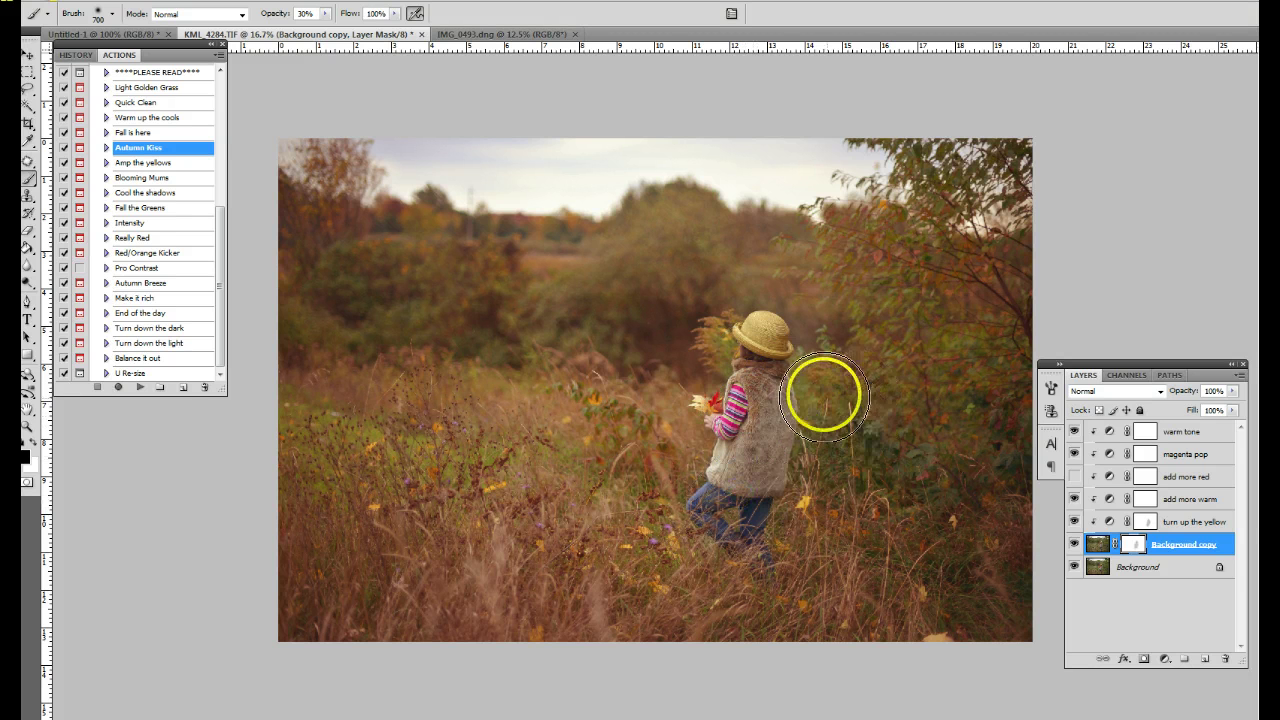
mouse_move(823, 389)
left_mouse_down()
mouse_move(849, 448)
mouse_move(912, 433)
mouse_move(955, 388)
left_mouse_up()
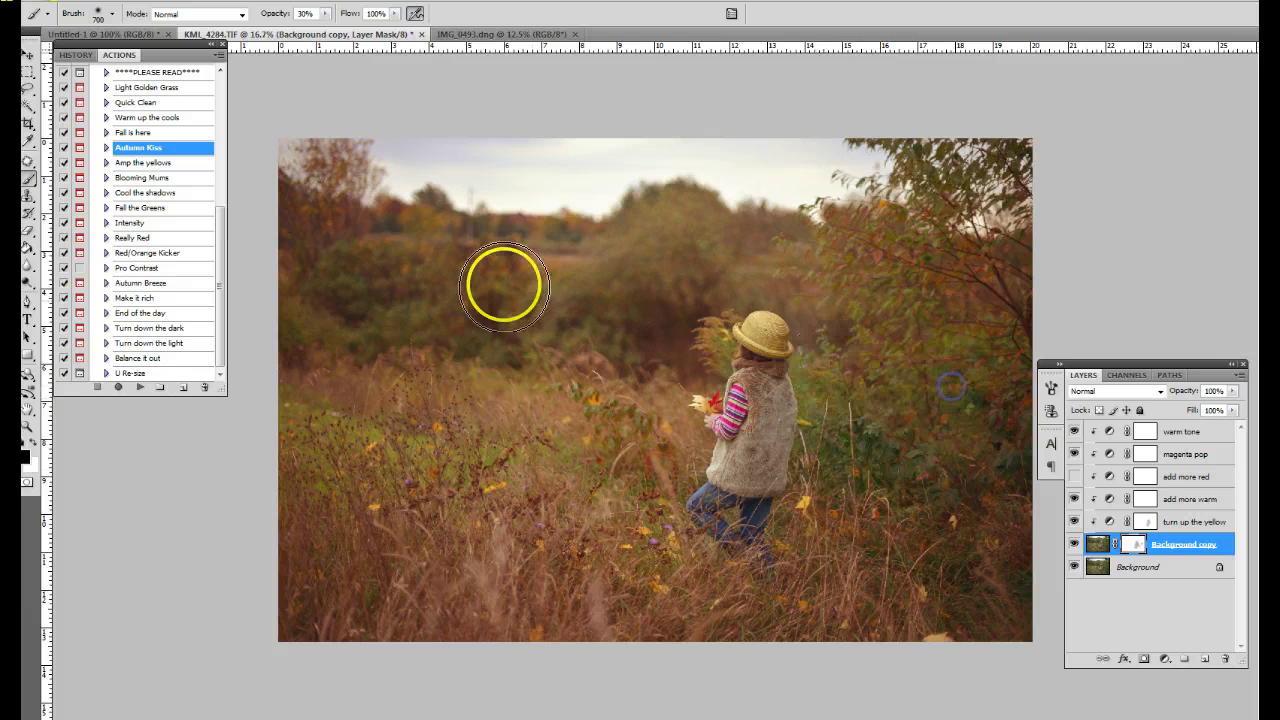
left_click(373, 292)
left_click(543, 266)
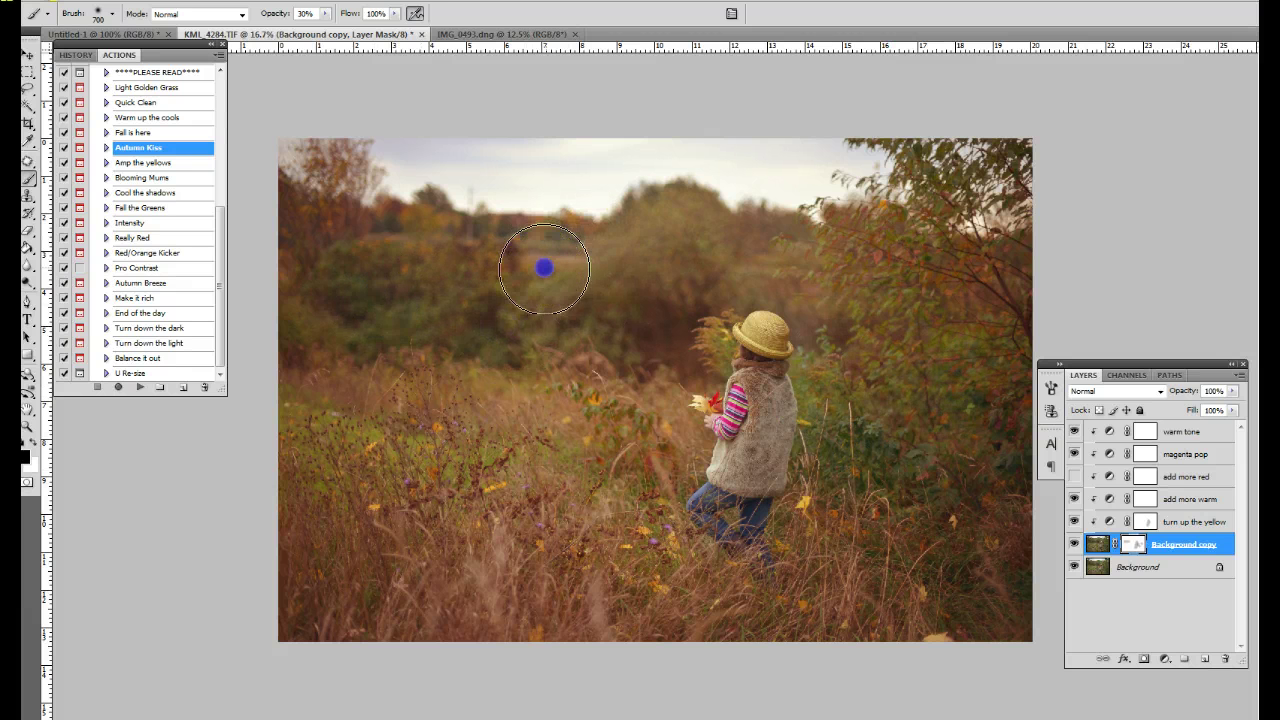
left_click(778, 277)
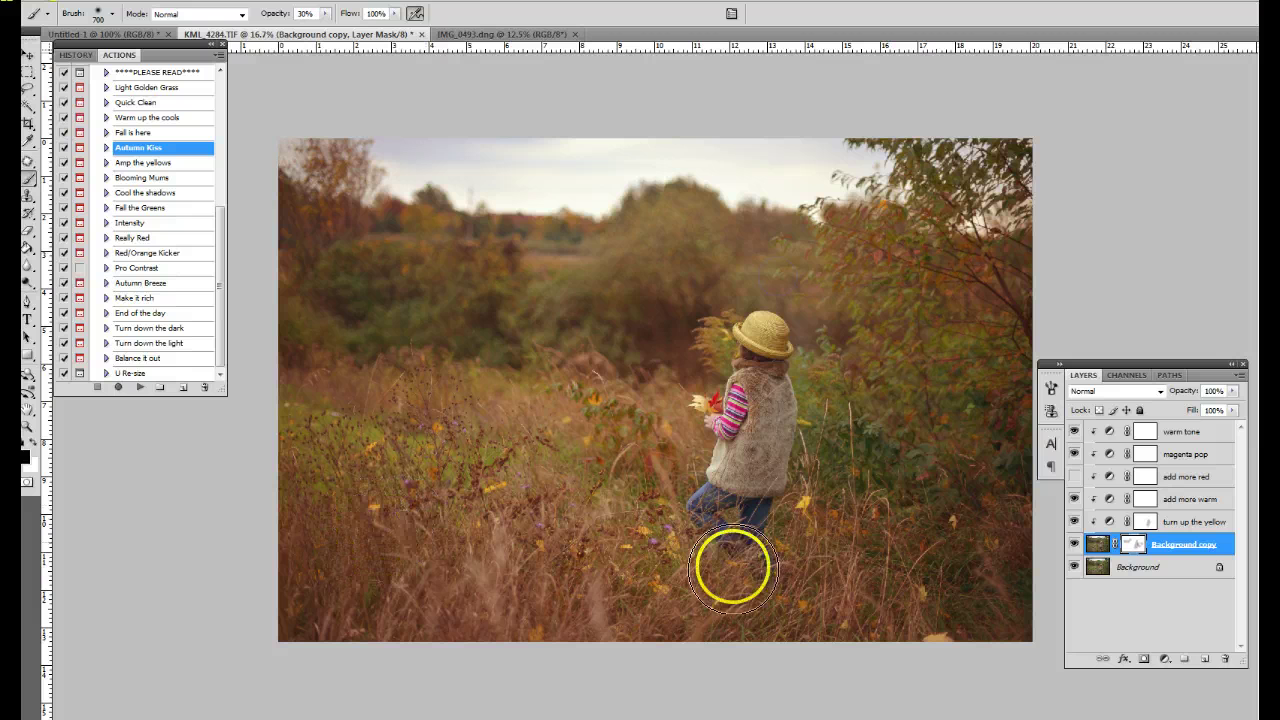
Show the add more red layer and set its opacity to 35%.
left_click(1074, 476)
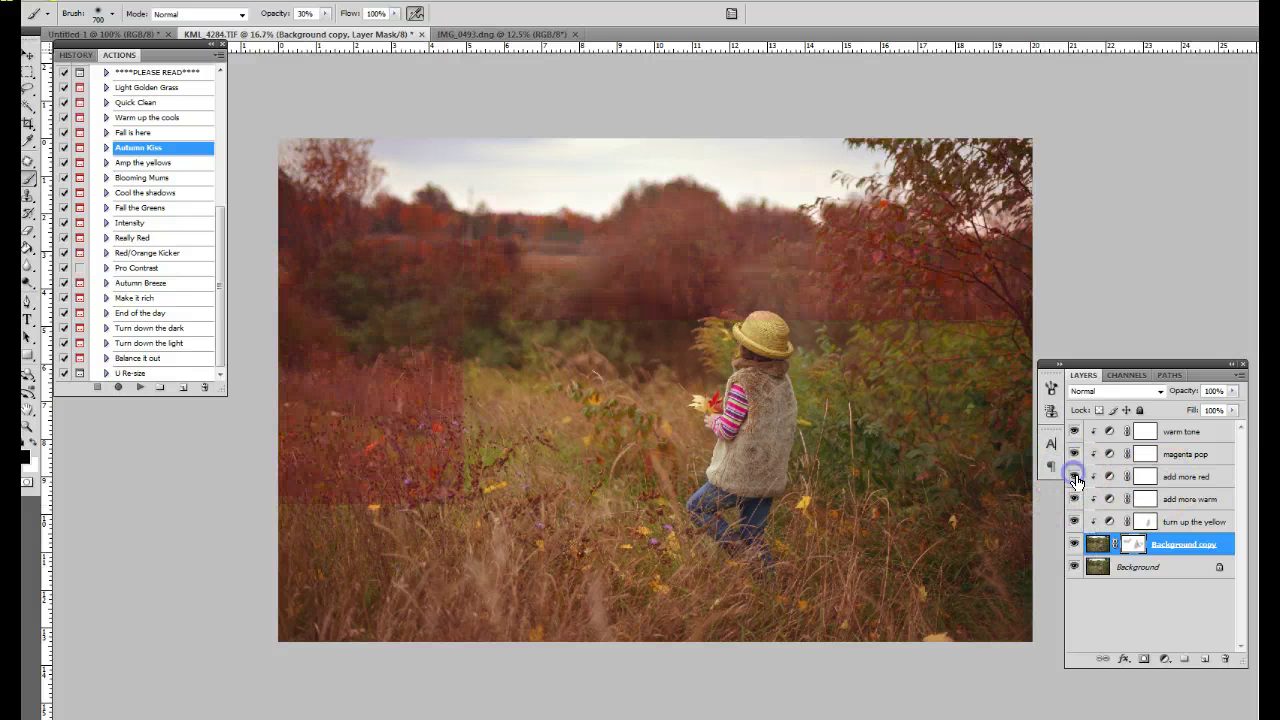
left_click(1192, 477)
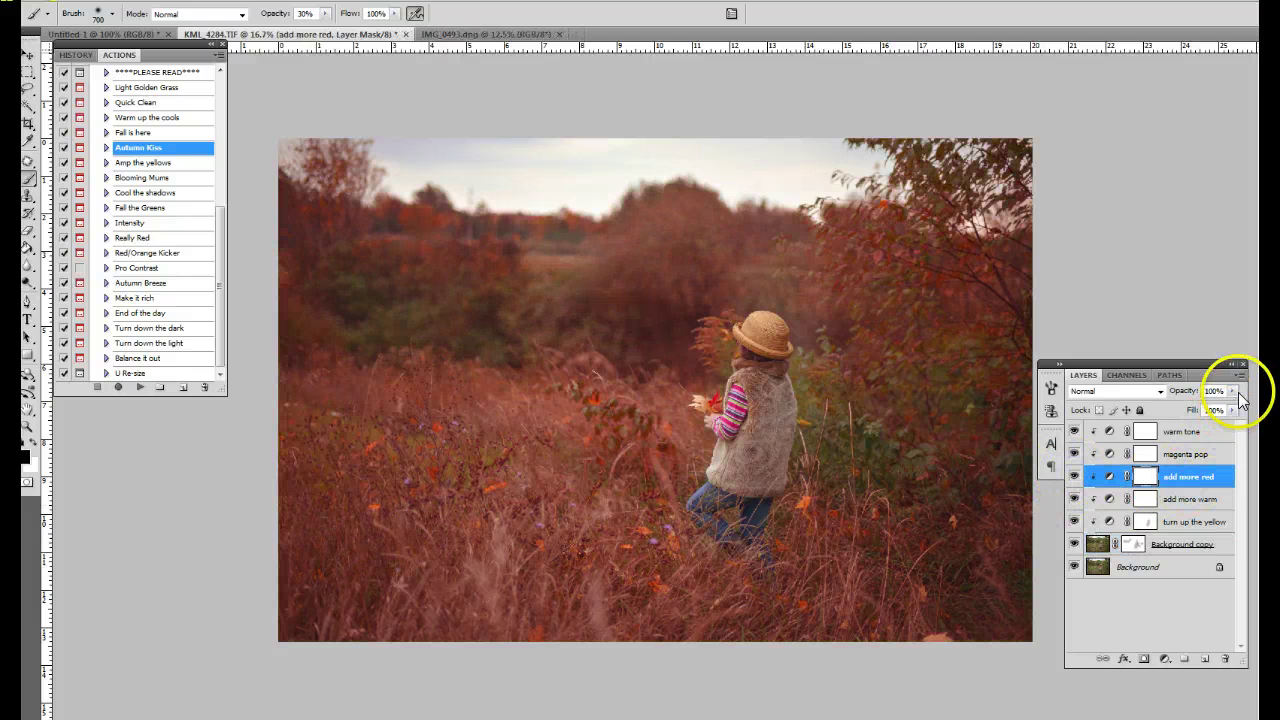
left_click(1235, 391)
left_click_drag(1228, 409, 1182, 410)
Paint with the 30% brush on the add more red layer's mask over the child, the grass and the bushes to soften the red.
left_click(1150, 477)
left_click(843, 475)
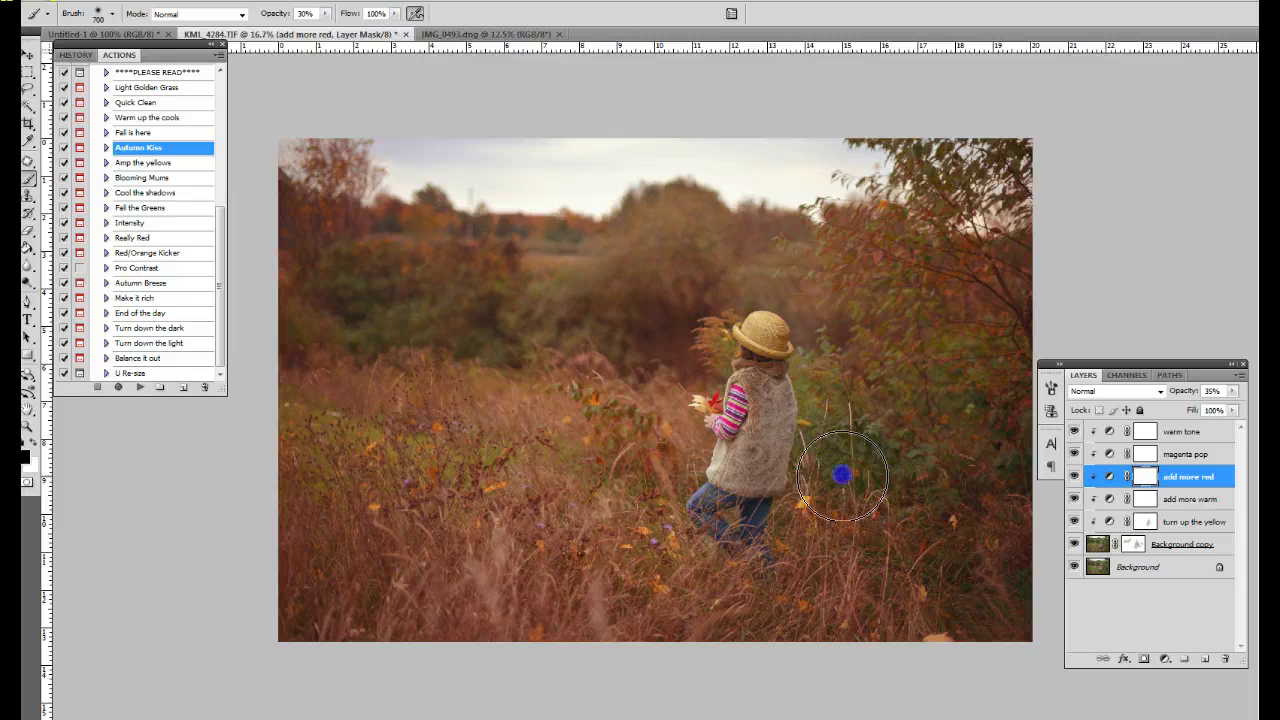
mouse_move(843, 475)
left_mouse_down()
mouse_move(891, 501)
mouse_move(838, 523)
left_mouse_up()
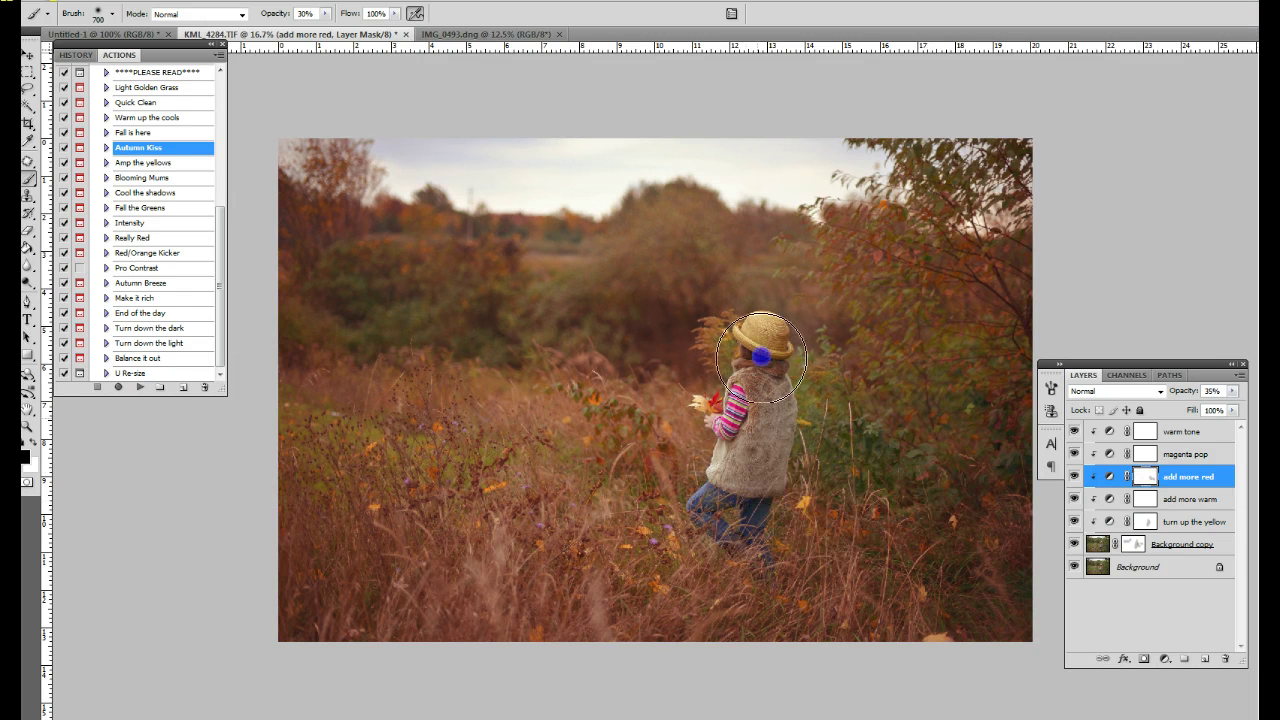
mouse_move(774, 338)
left_mouse_down()
mouse_move(739, 453)
mouse_move(756, 501)
mouse_move(760, 331)
left_mouse_up()
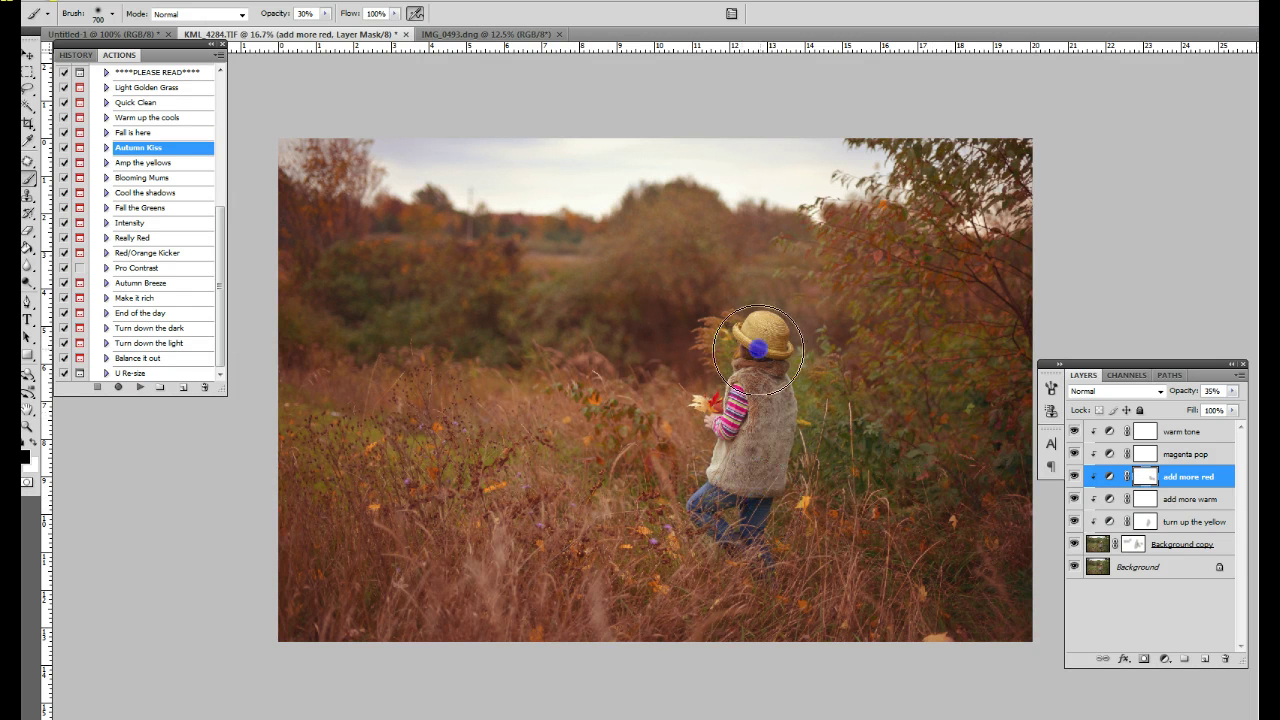
mouse_move(374, 297)
left_mouse_down()
mouse_move(486, 326)
mouse_move(407, 316)
mouse_move(650, 330)
mouse_move(688, 207)
mouse_move(570, 296)
left_mouse_up()
mouse_move(918, 372)
left_mouse_down()
mouse_move(886, 366)
mouse_move(966, 591)
mouse_move(731, 526)
mouse_move(476, 478)
mouse_move(314, 414)
left_mouse_up()
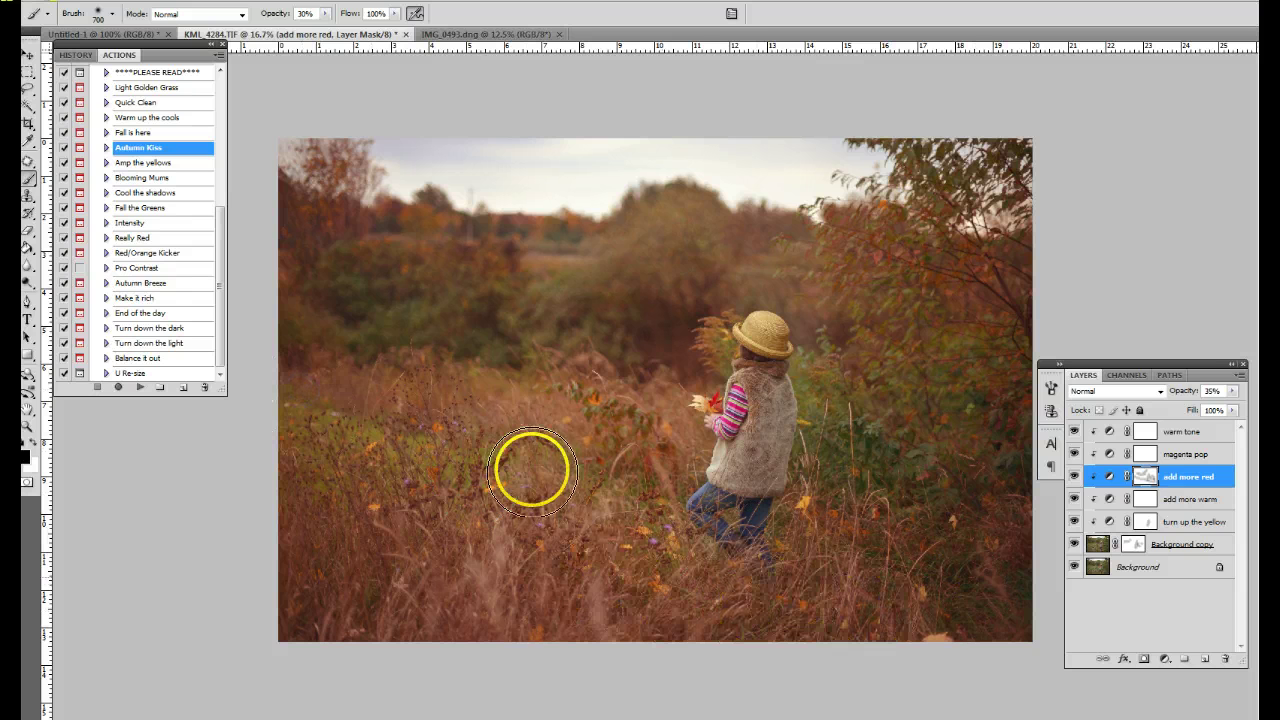
mouse_move(318, 217)
left_mouse_down()
mouse_move(308, 200)
mouse_move(329, 177)
mouse_move(343, 200)
mouse_move(470, 181)
mouse_move(509, 229)
mouse_move(409, 171)
mouse_move(286, 274)
mouse_move(343, 394)
left_mouse_up()
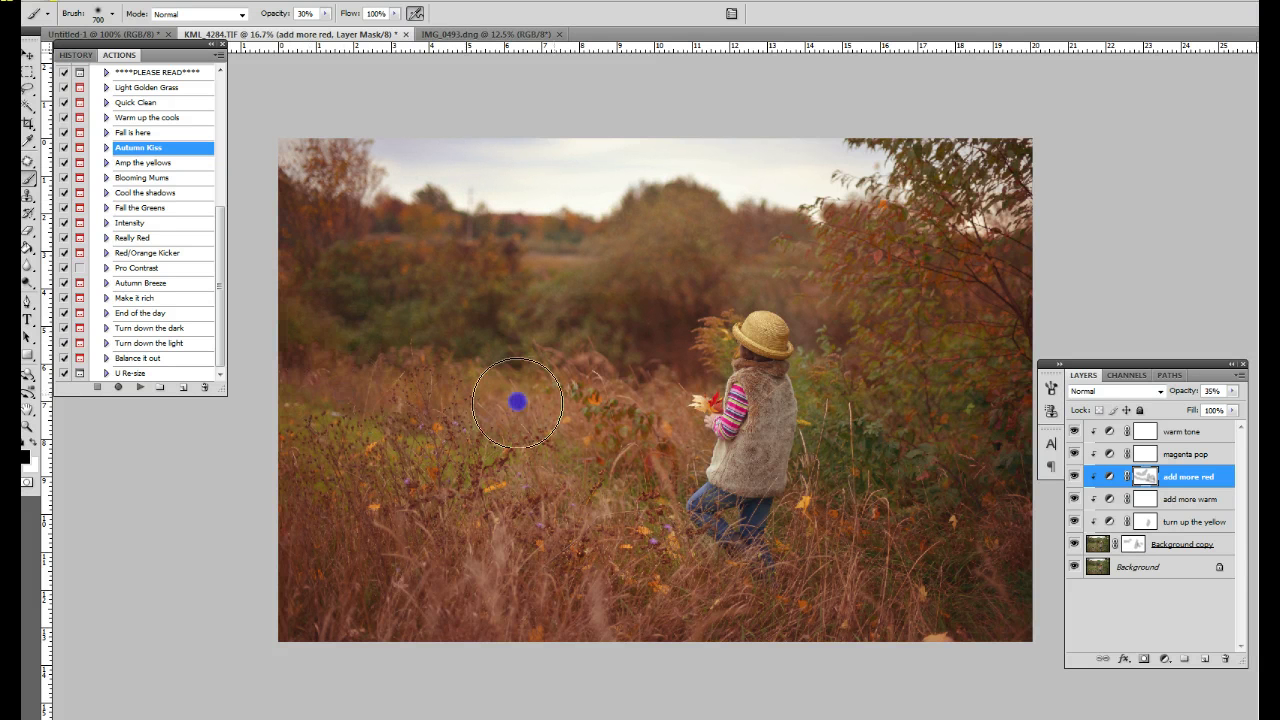
left_click_drag(639, 430, 606, 462)
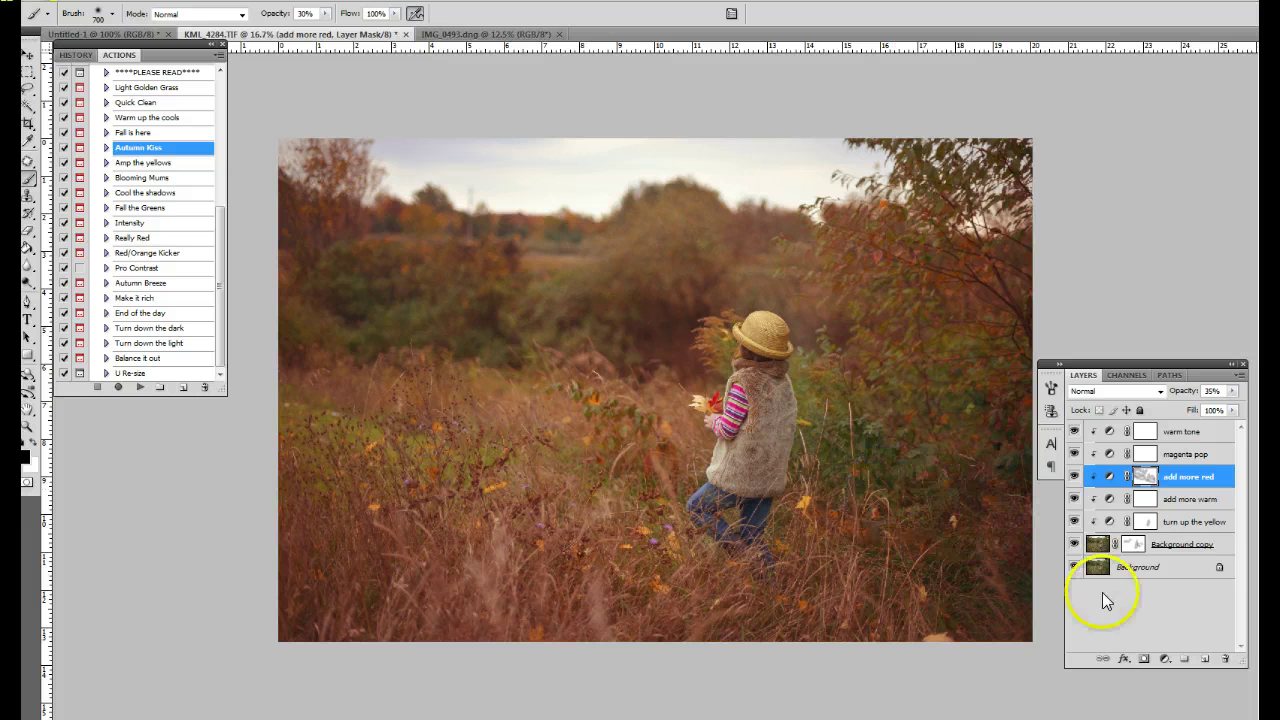
mouse_move(697, 309)
left_mouse_down()
mouse_move(697, 337)
mouse_move(709, 290)
mouse_move(737, 274)
mouse_move(700, 291)
mouse_move(671, 340)
mouse_move(564, 327)
mouse_move(666, 214)
left_mouse_up()
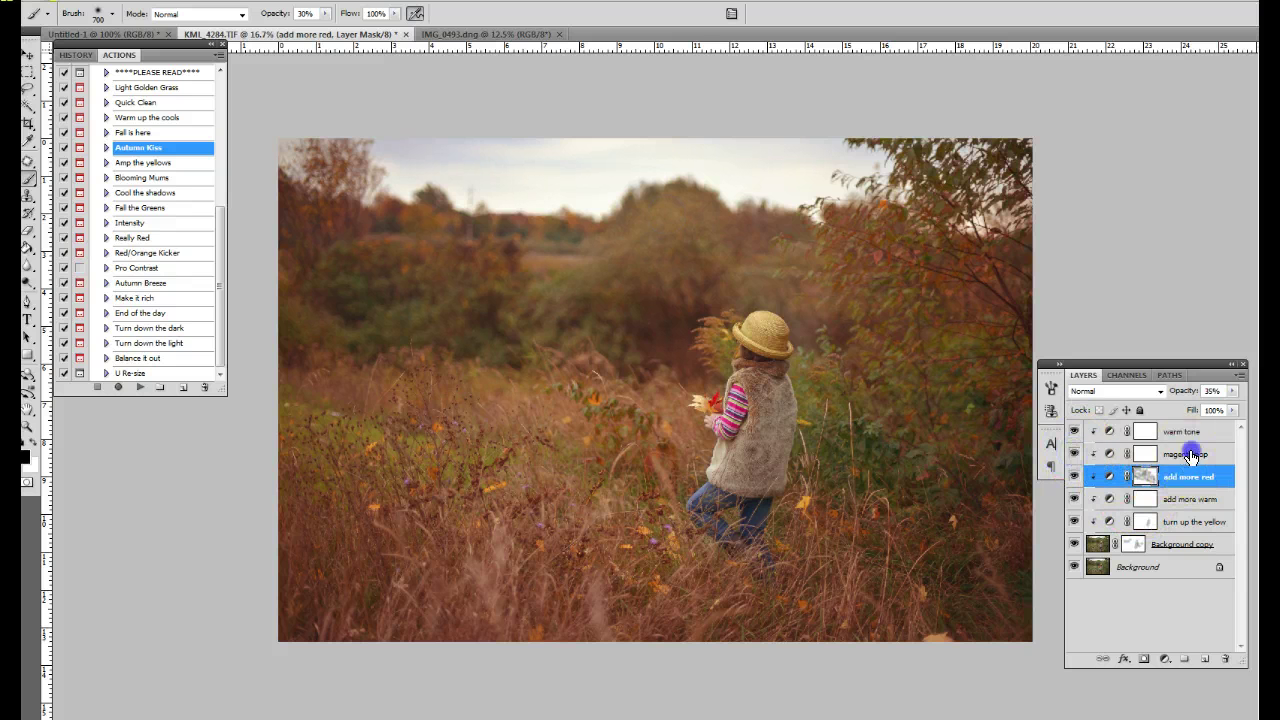
Set the magenta pop layer's opacity to 23% and the warm tone layer's opacity to 60%.
left_click(1185, 454)
left_click_drag(1233, 391, 1180, 406)
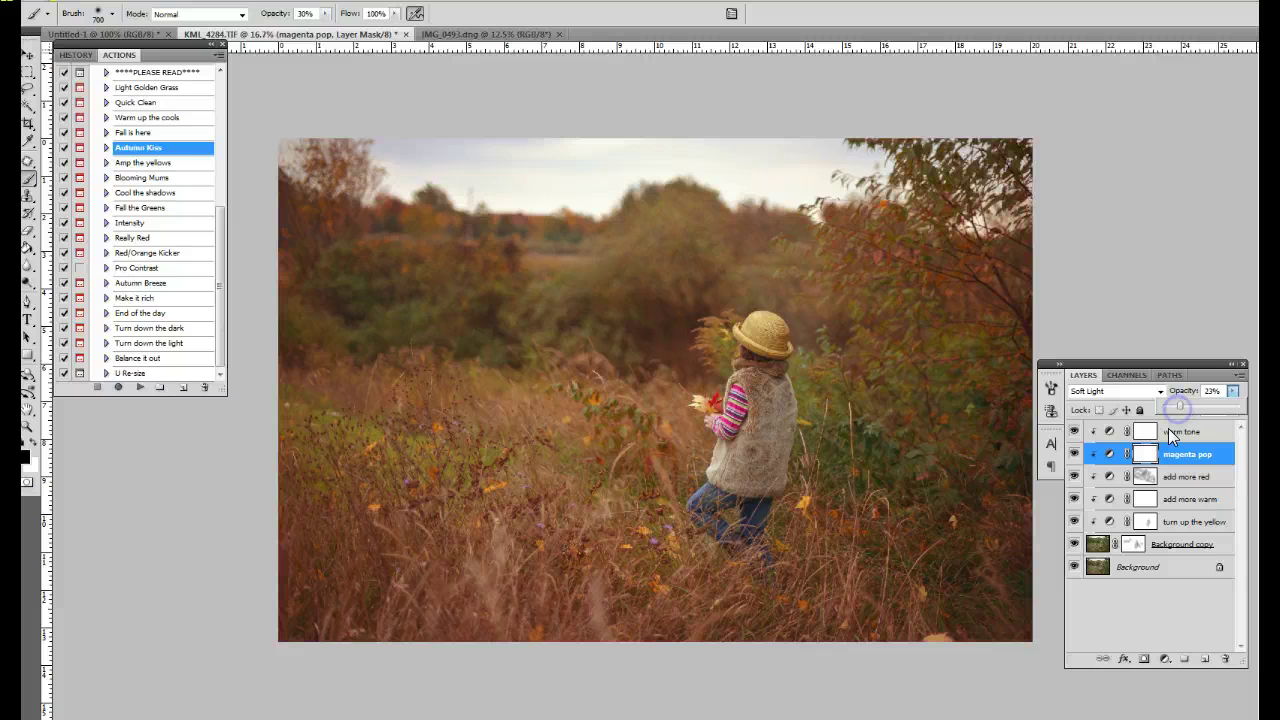
left_click(1172, 432)
left_click_drag(1233, 391, 1198, 412)
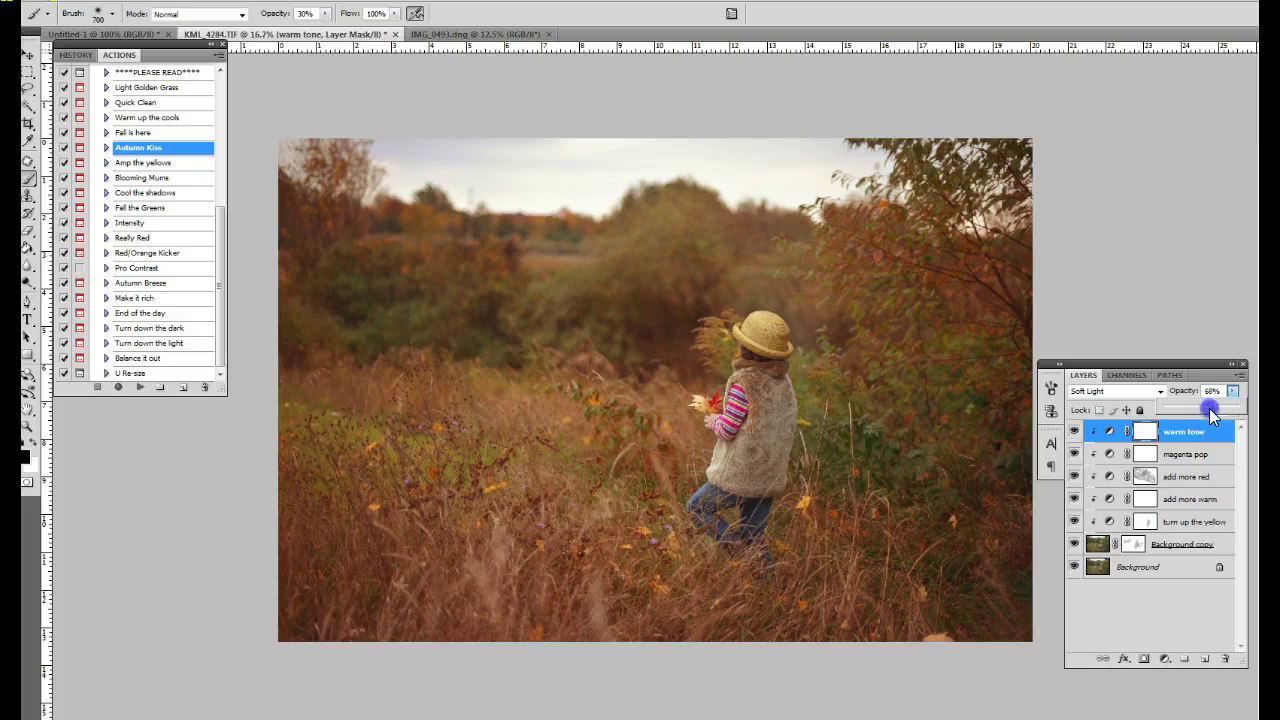
left_click_drag(1213, 415, 1213, 415)
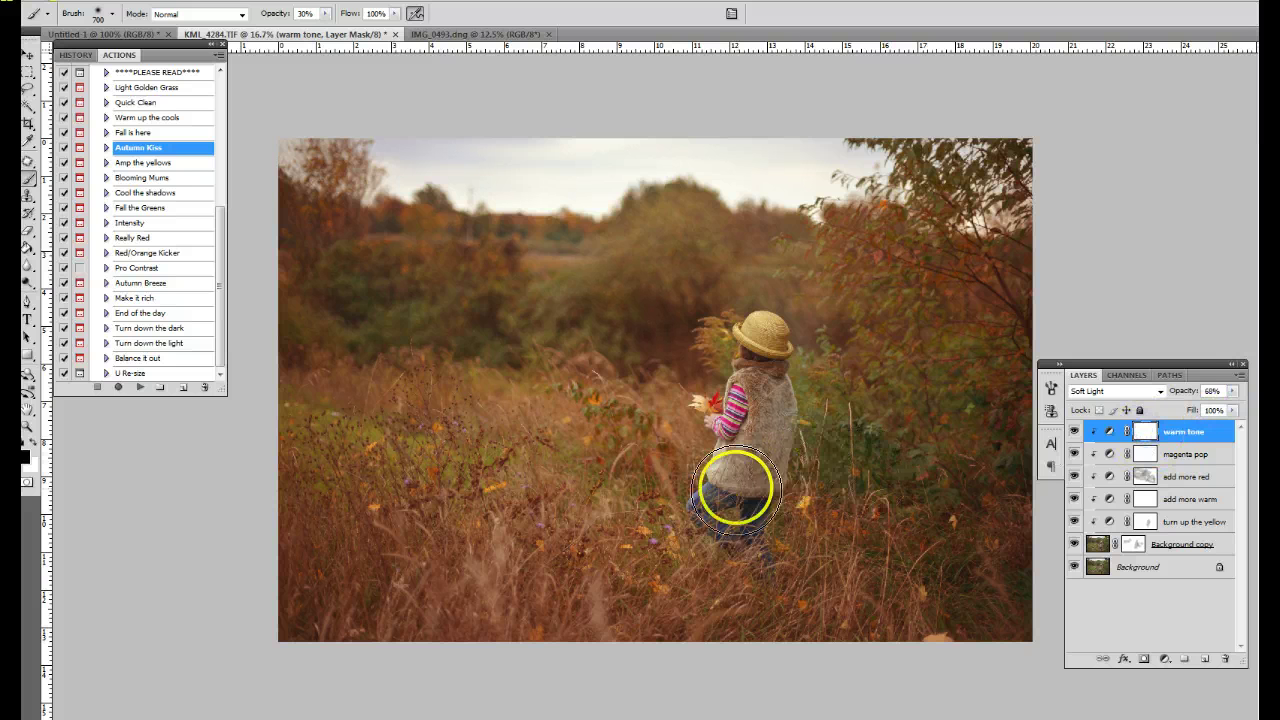
Paint with the 30% brush on the warm tone layer's mask over the child, the grass and the background trees.
left_click(735, 488)
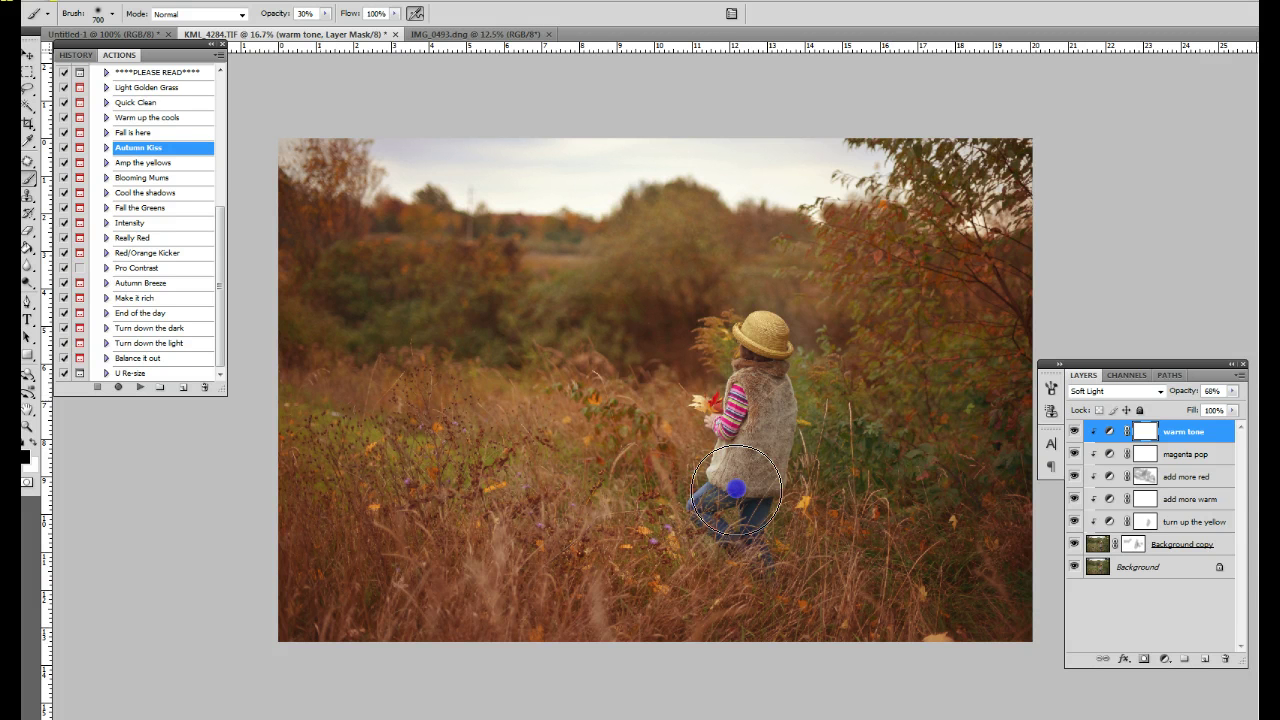
mouse_move(735, 488)
left_mouse_down()
mouse_move(722, 381)
mouse_move(392, 372)
mouse_move(353, 392)
mouse_move(363, 371)
mouse_move(359, 383)
mouse_move(396, 379)
mouse_move(373, 346)
mouse_move(348, 188)
mouse_move(329, 214)
mouse_move(330, 270)
mouse_move(467, 280)
mouse_move(490, 256)
mouse_move(617, 266)
mouse_move(721, 362)
mouse_move(801, 318)
mouse_move(944, 350)
mouse_move(948, 422)
mouse_move(714, 365)
mouse_move(679, 403)
mouse_move(382, 391)
mouse_move(329, 111)
mouse_move(485, 194)
mouse_move(724, 416)
mouse_move(740, 477)
mouse_move(540, 397)
left_mouse_up()
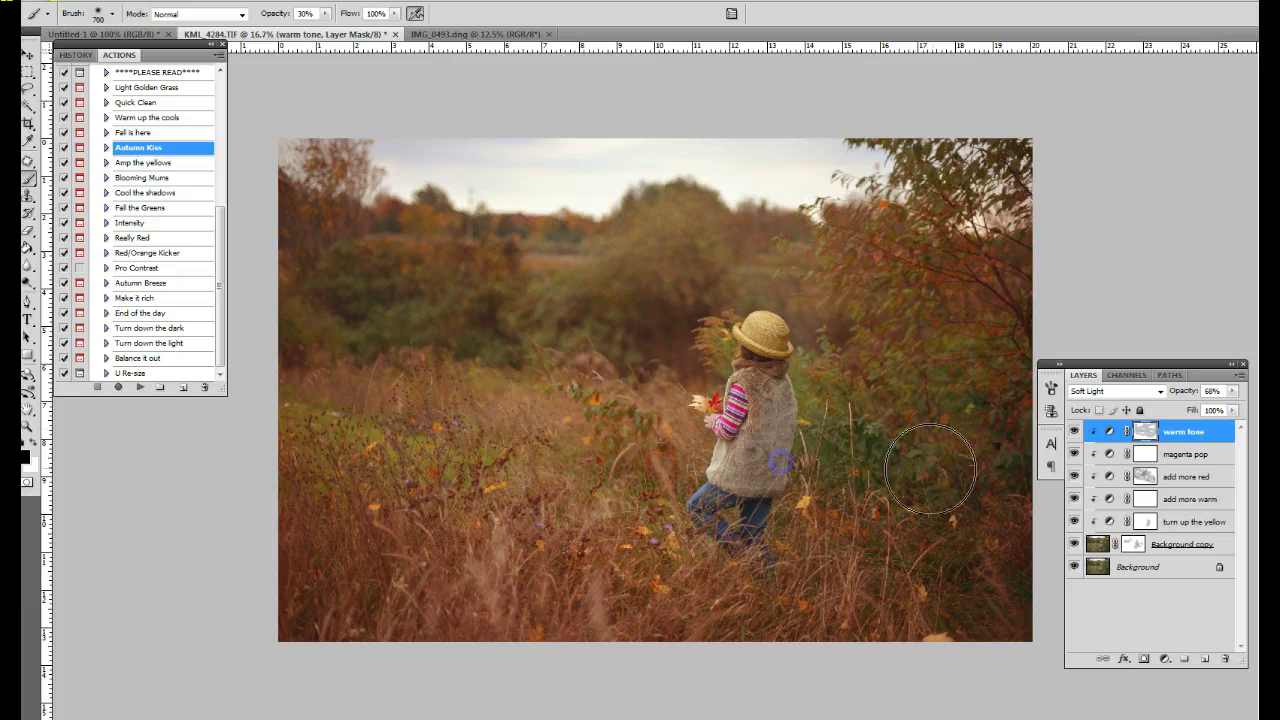
mouse_move(943, 457)
left_mouse_down()
mouse_move(929, 466)
mouse_move(809, 406)
mouse_move(762, 414)
mouse_move(883, 430)
mouse_move(961, 288)
mouse_move(640, 215)
mouse_move(477, 219)
left_mouse_up()
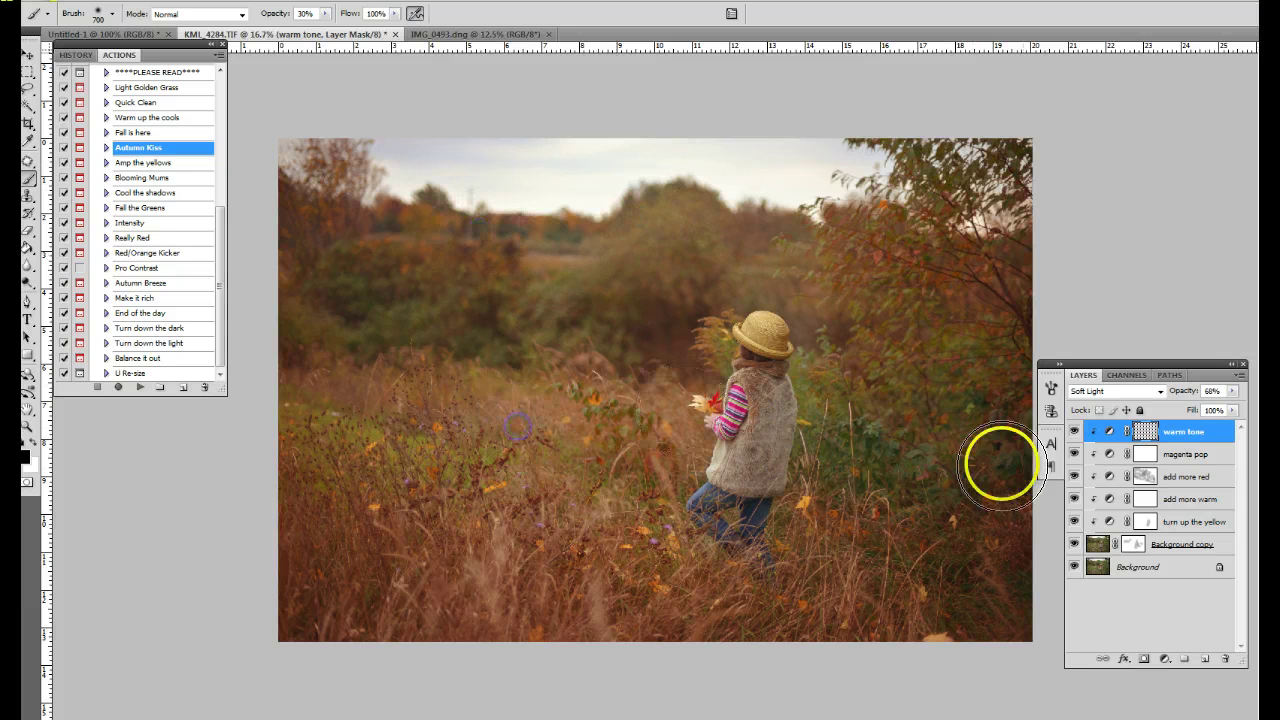
Toggle the Background copy layer's visibility to compare the photo with and without the Autumn Kiss effect.
left_click(1066, 543)
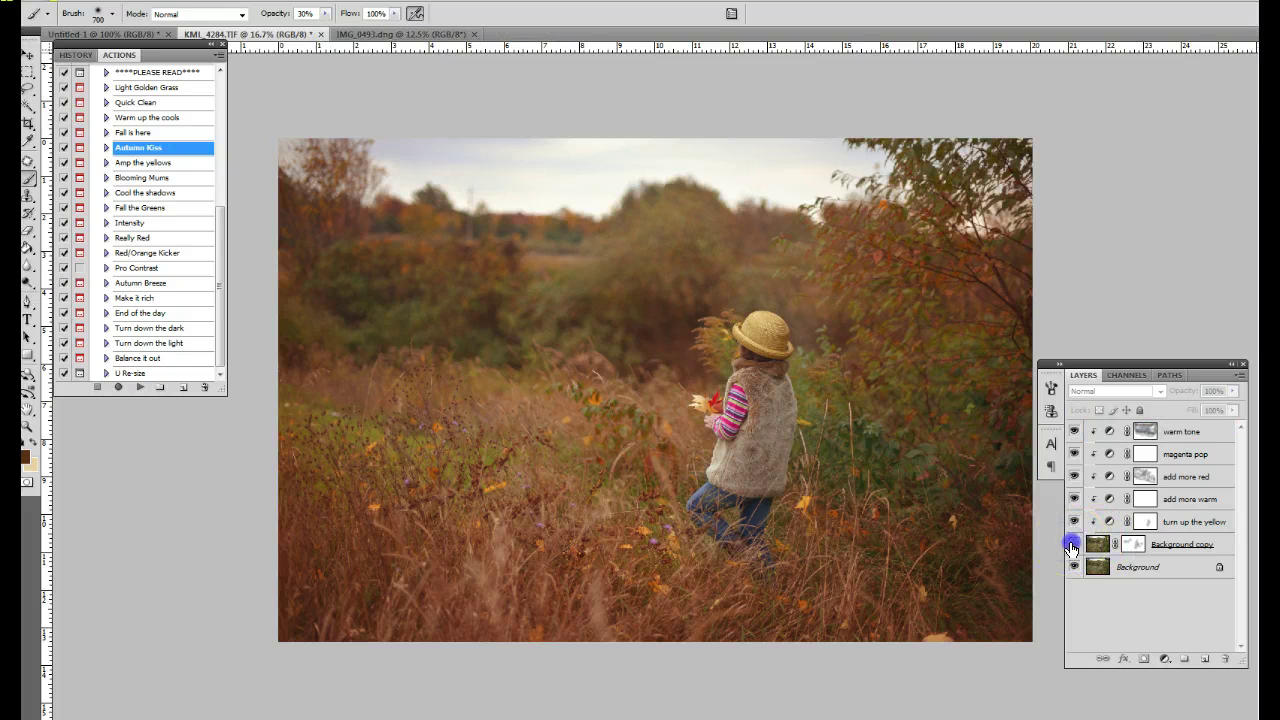
left_click(1072, 545)
left_click(1073, 545)
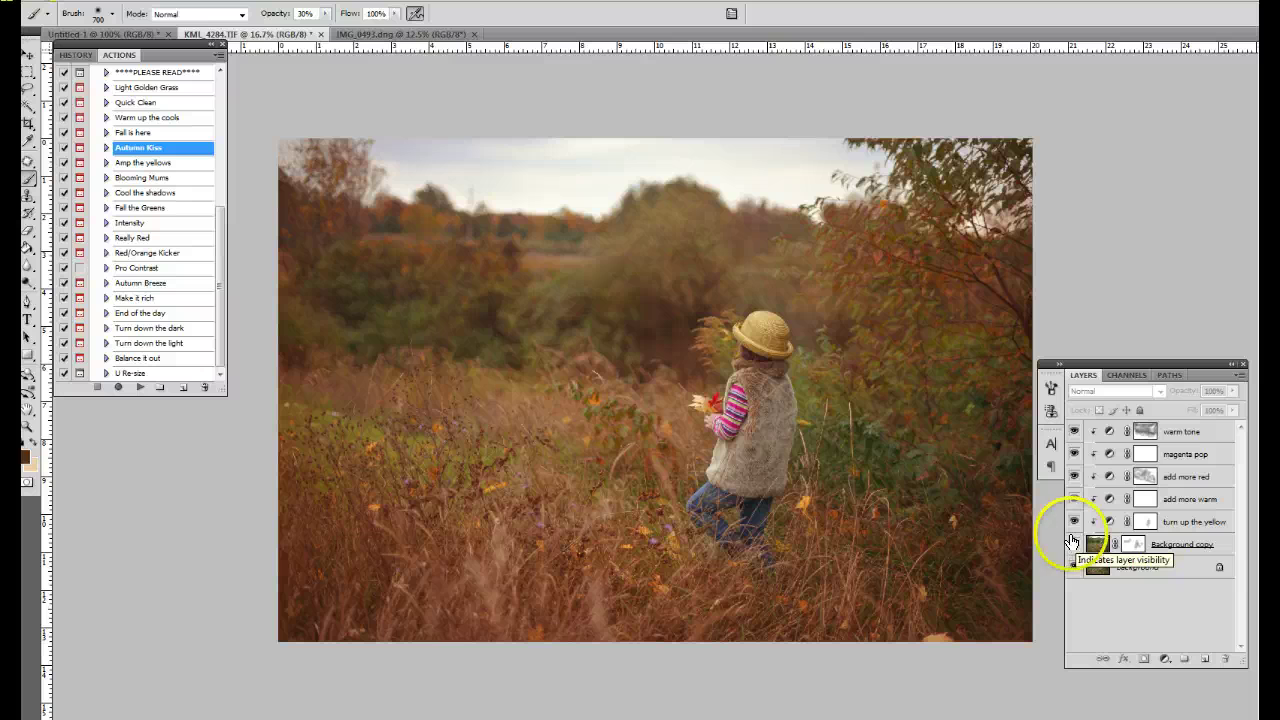
Flatten the image and run the Amp the yellows action on it.
left_click(128, 3)
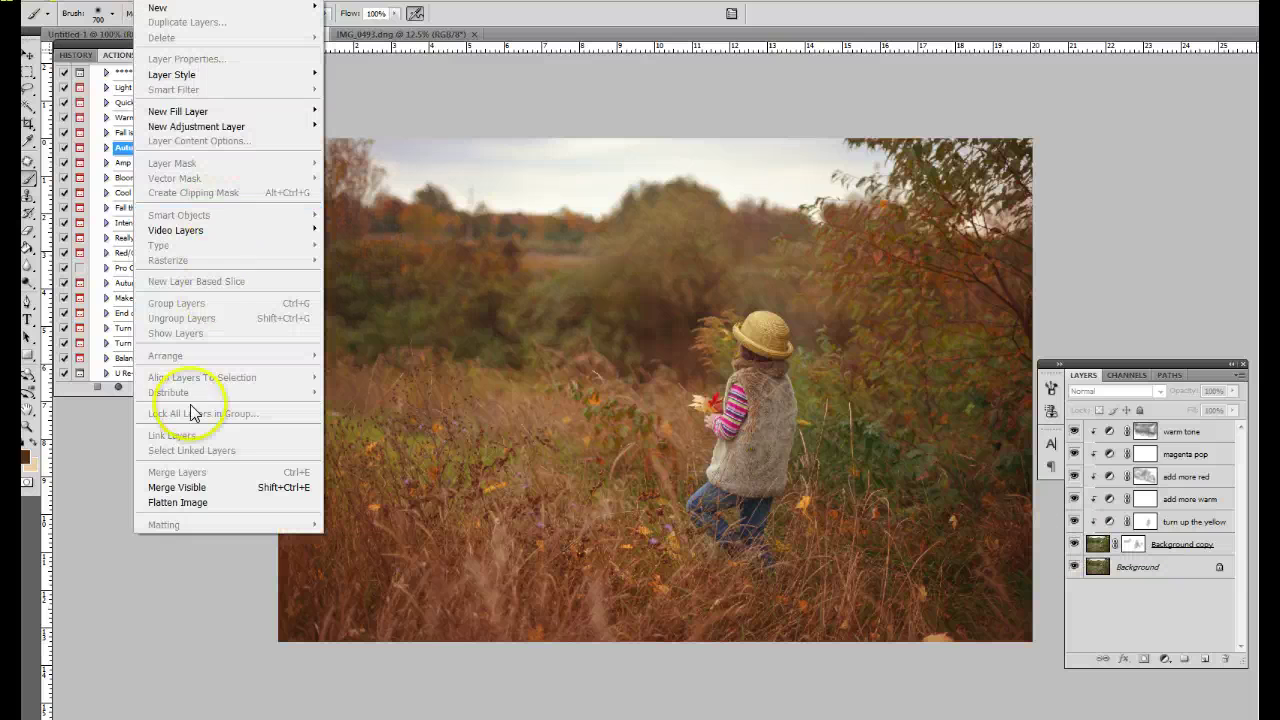
left_click(191, 500)
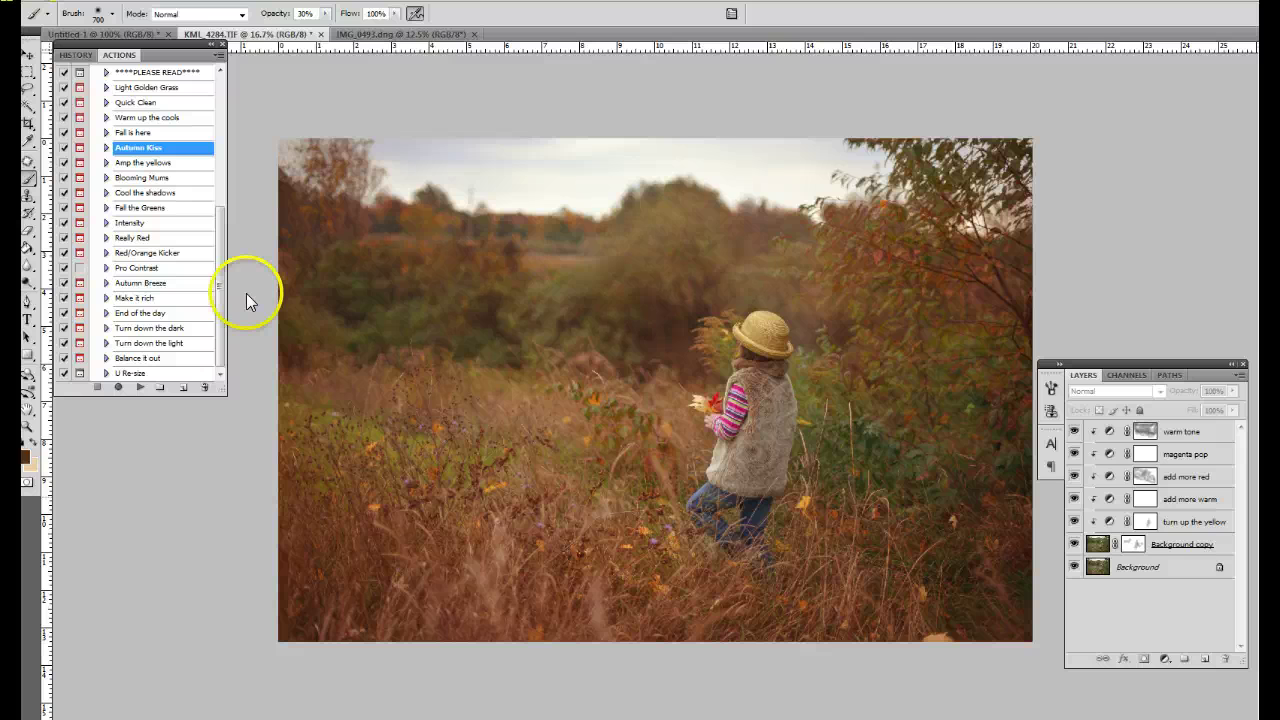
left_click(145, 162)
left_click(140, 387)
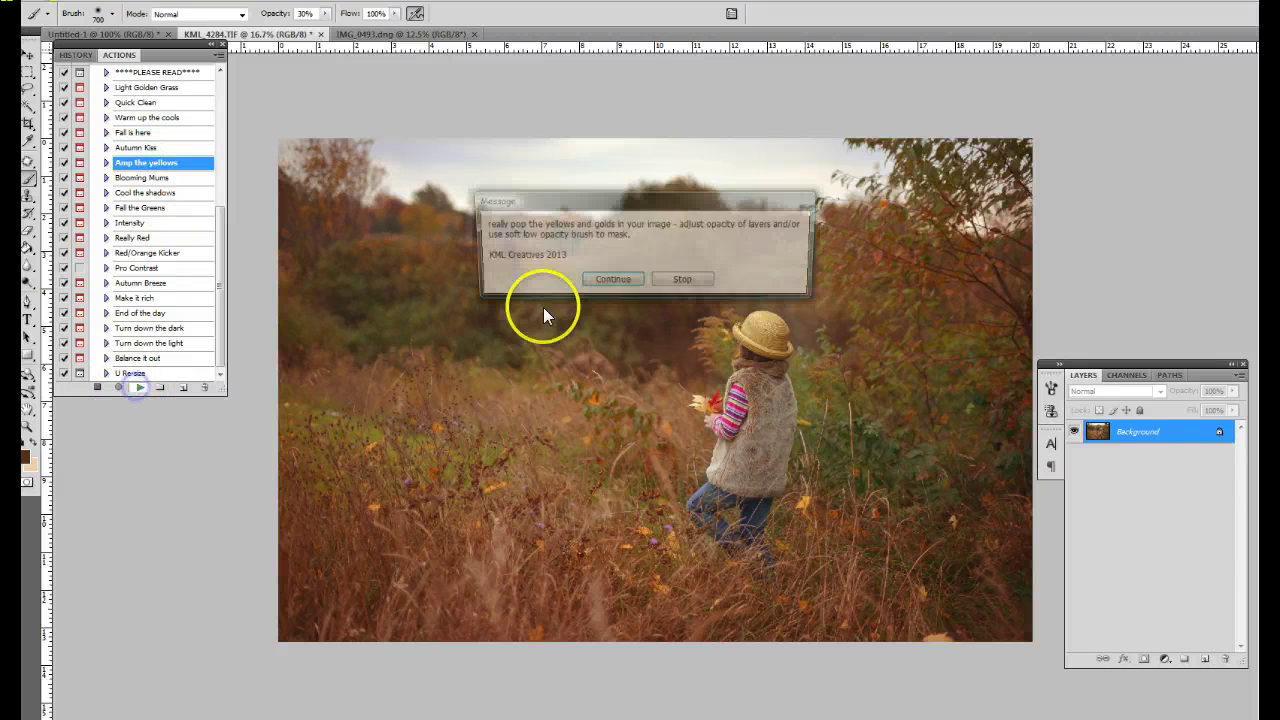
left_click(604, 282)
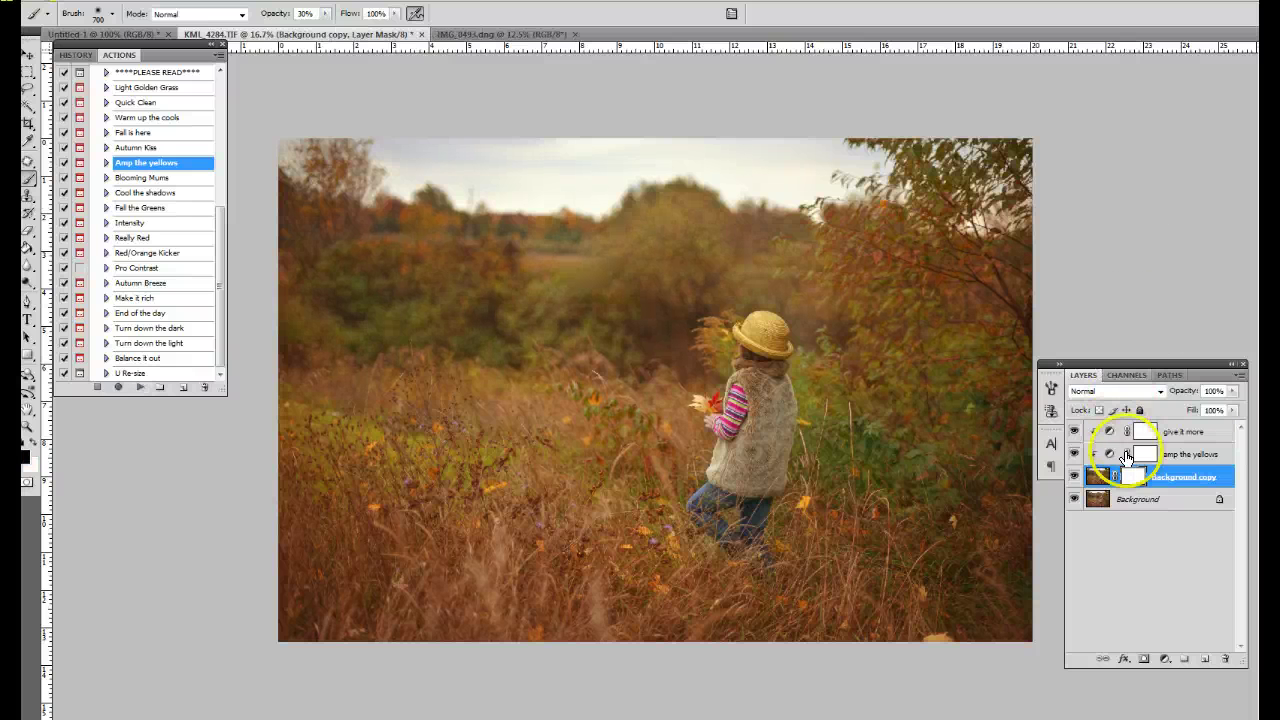
Paint the Background copy layer's mask over the child with the 30% brush, and over the grass and trees at 79% brush opacity.
mouse_move(795, 392)
left_mouse_down()
mouse_move(749, 400)
mouse_move(745, 417)
left_mouse_up()
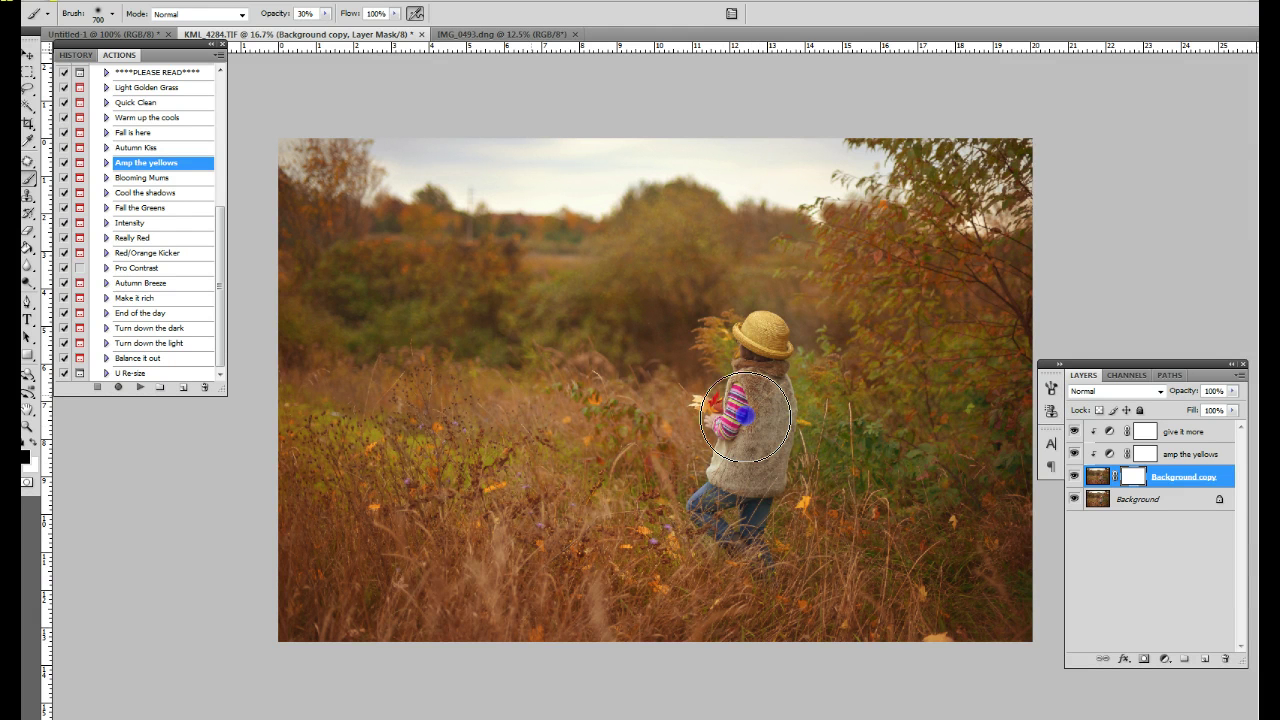
mouse_move(745, 417)
left_mouse_down()
mouse_move(589, 527)
mouse_move(677, 554)
left_mouse_up()
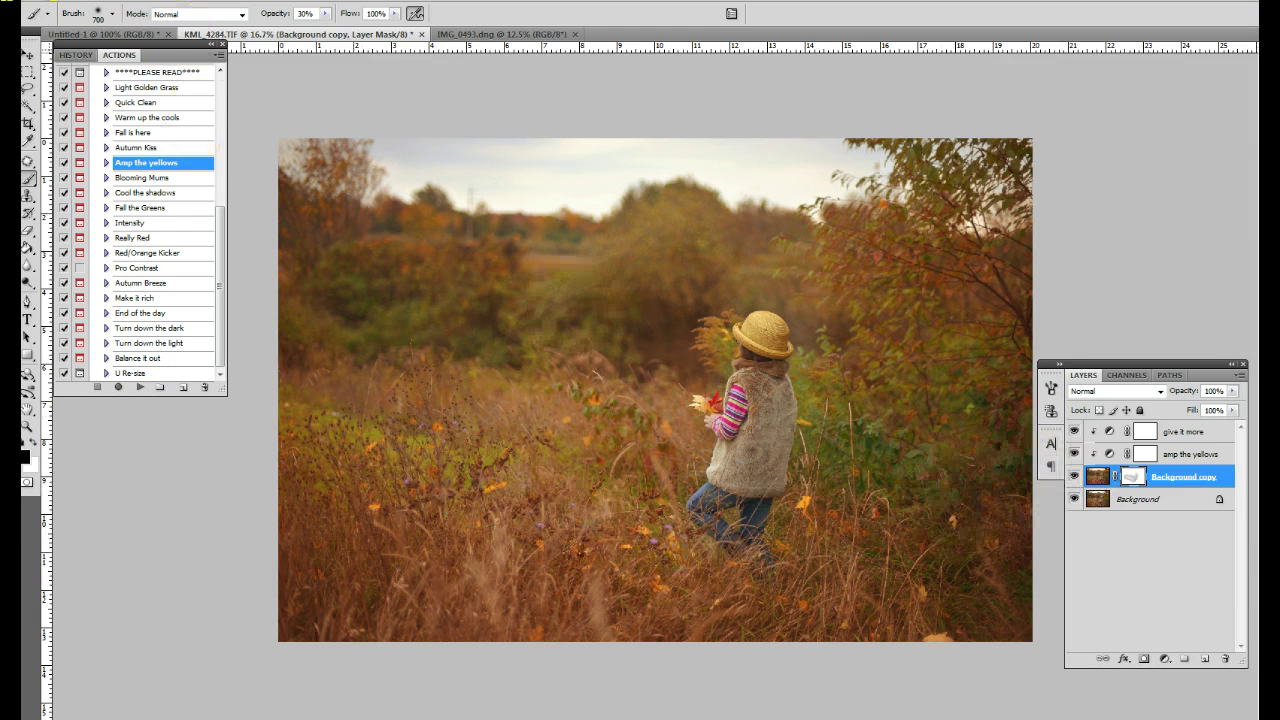
left_click(324, 15)
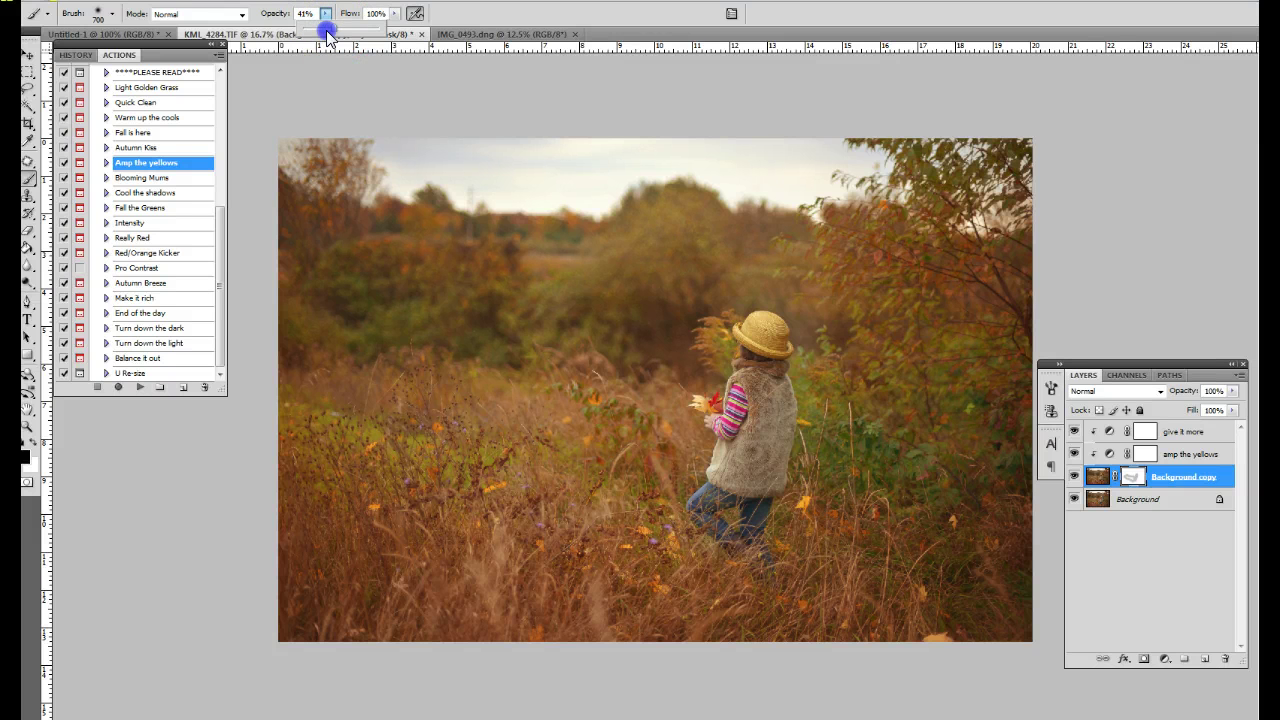
left_click_drag(617, 446, 697, 465)
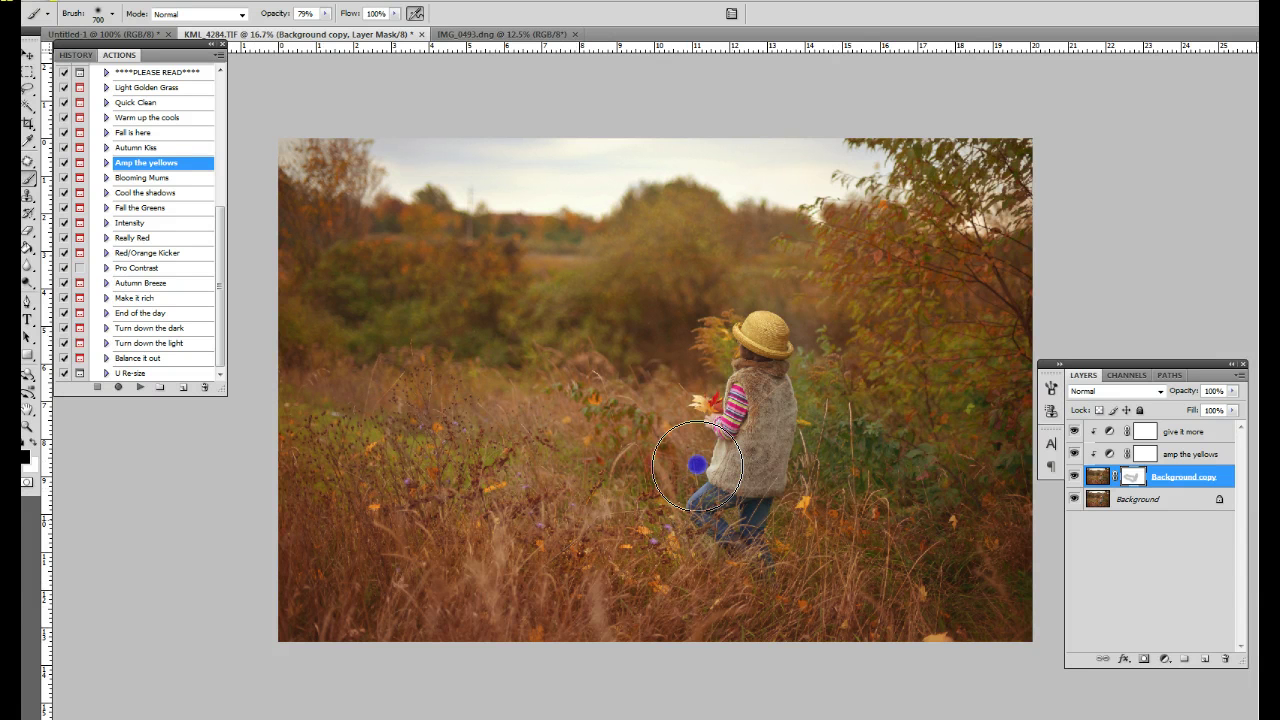
mouse_move(697, 465)
left_mouse_down()
mouse_move(269, 609)
mouse_move(357, 480)
mouse_move(800, 545)
mouse_move(740, 337)
mouse_move(737, 432)
mouse_move(709, 547)
mouse_move(531, 451)
mouse_move(257, 474)
mouse_move(809, 537)
mouse_move(845, 414)
mouse_move(877, 663)
mouse_move(909, 614)
mouse_move(331, 563)
mouse_move(271, 404)
mouse_move(449, 477)
mouse_move(671, 480)
mouse_move(449, 437)
mouse_move(384, 398)
left_mouse_up()
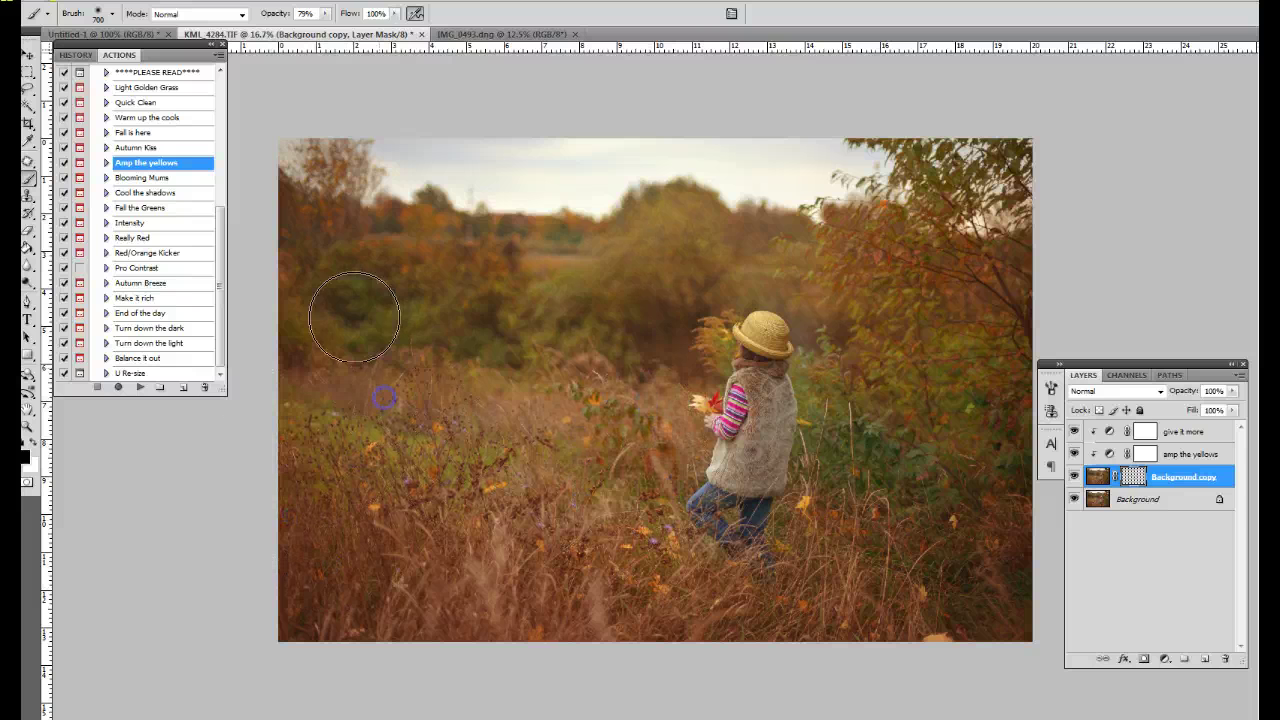
mouse_move(320, 163)
left_mouse_down()
mouse_move(414, 206)
mouse_move(561, 219)
left_mouse_up()
left_click(665, 208)
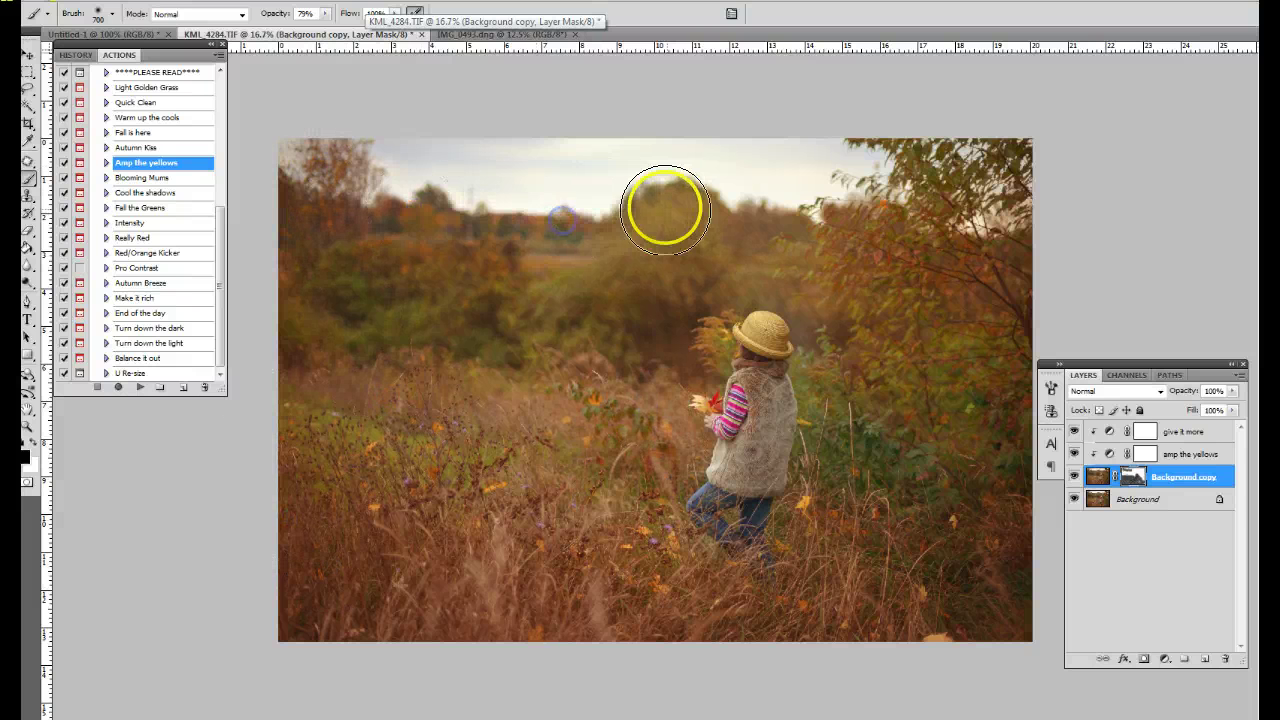
mouse_move(665, 208)
left_mouse_down()
mouse_move(618, 283)
mouse_move(722, 261)
mouse_move(817, 289)
mouse_move(822, 307)
mouse_move(672, 345)
mouse_move(549, 337)
left_mouse_up()
left_click(914, 386)
mouse_move(914, 386)
left_mouse_down()
mouse_move(943, 371)
mouse_move(930, 406)
mouse_move(969, 515)
mouse_move(896, 619)
mouse_move(739, 497)
mouse_move(739, 366)
mouse_move(721, 353)
mouse_move(663, 486)
mouse_move(480, 483)
mouse_move(303, 434)
mouse_move(683, 683)
mouse_move(951, 569)
mouse_move(878, 496)
mouse_move(800, 486)
mouse_move(1009, 409)
mouse_move(1009, 200)
mouse_move(917, 233)
mouse_move(863, 234)
mouse_move(894, 380)
mouse_move(1028, 480)
left_mouse_up()
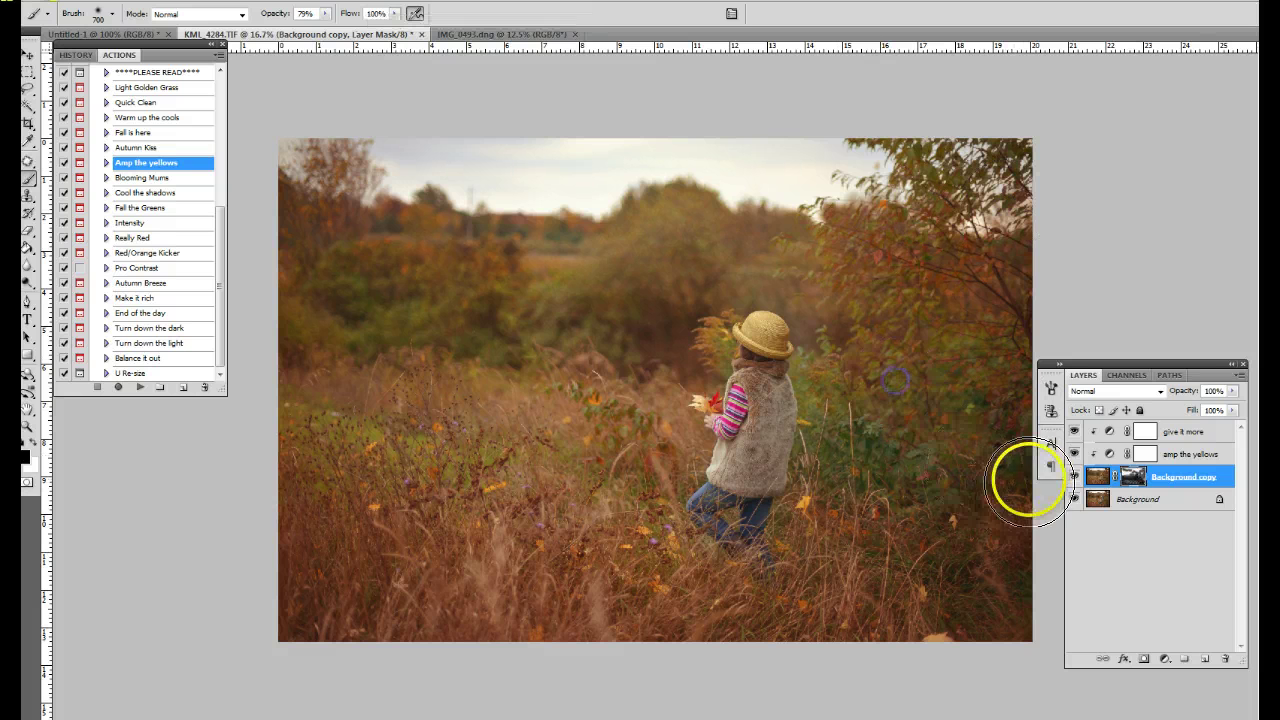
Toggle the Background copy layer's visibility repeatedly to compare the photo with and without the Amp the yellows effect.
left_click(1073, 477)
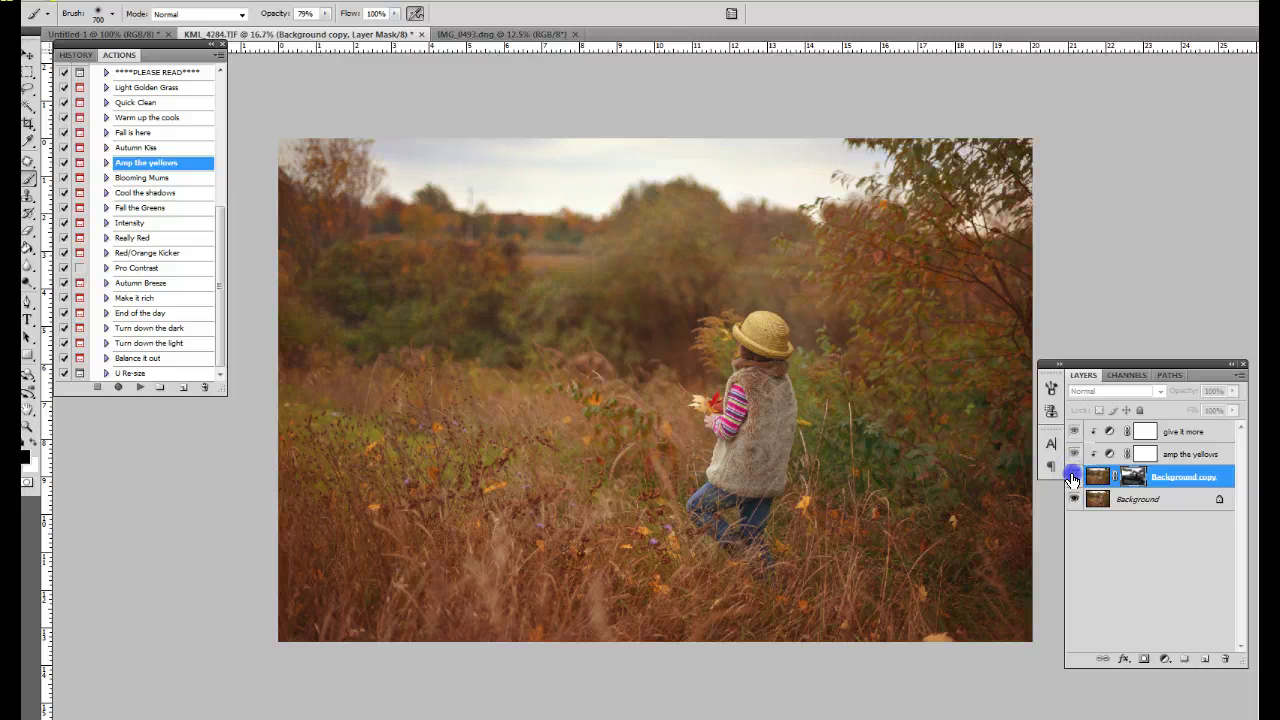
left_click(1073, 478)
left_click(1072, 478)
left_click(1072, 478)
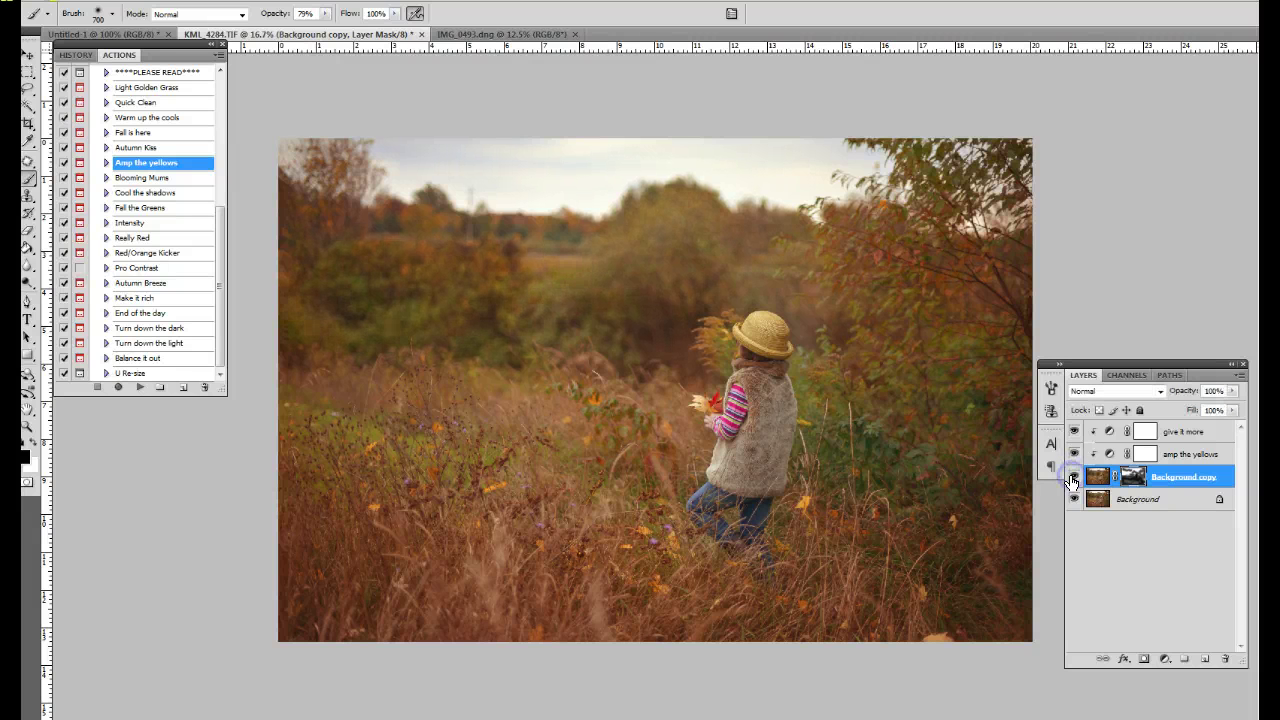
left_click(1073, 478)
left_click(1073, 478)
left_click(1073, 478)
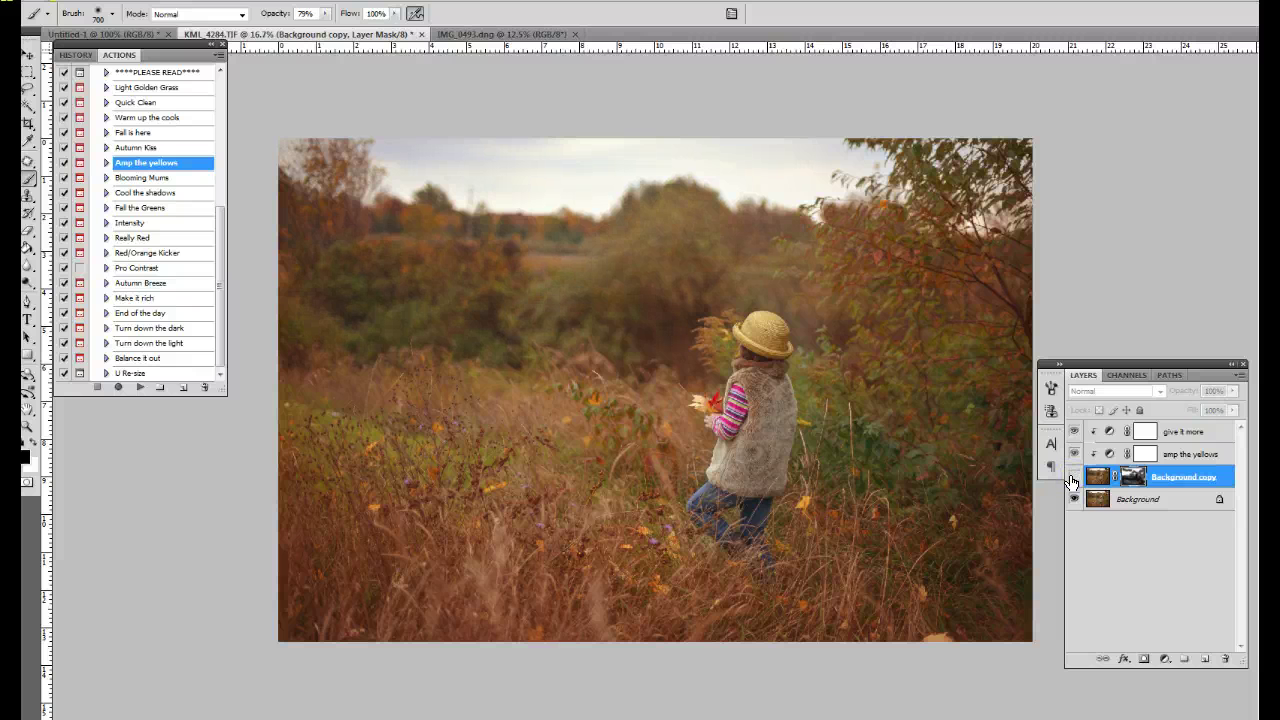
left_click(1073, 478)
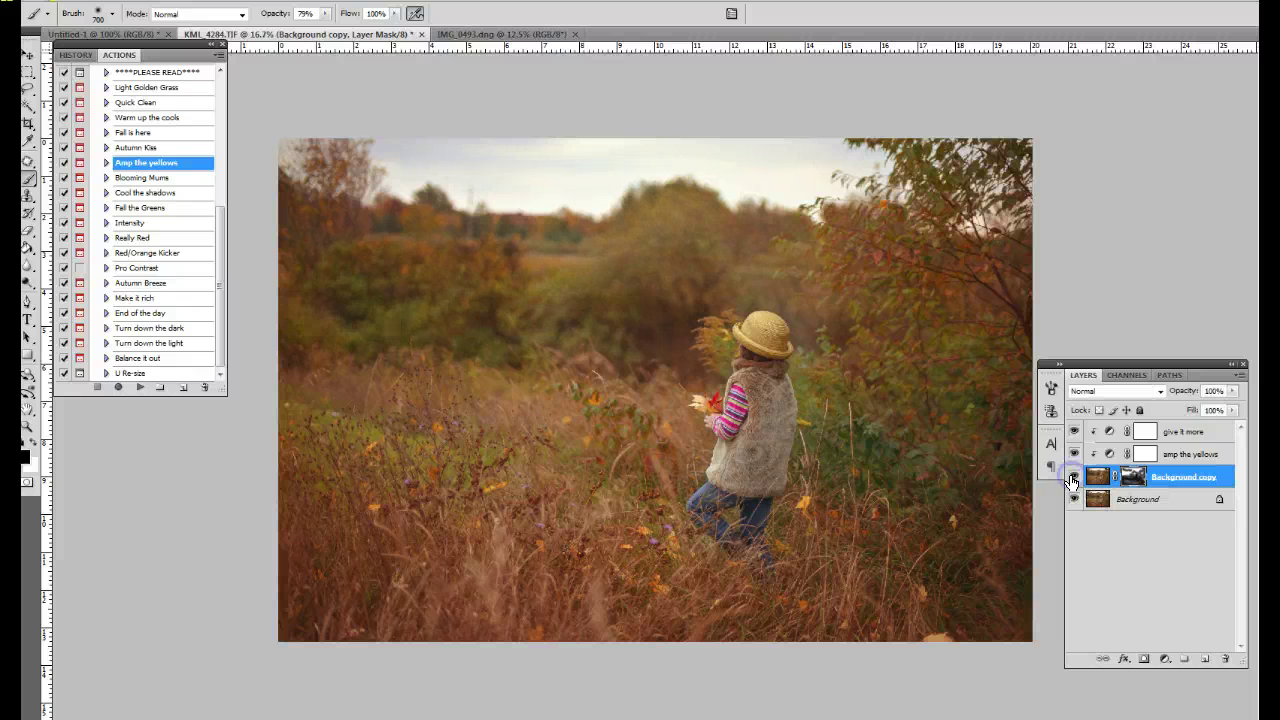
Flatten the image and run the Cool the shadows action on it.
left_click(315, 190)
left_click(146, 1)
left_click(214, 502)
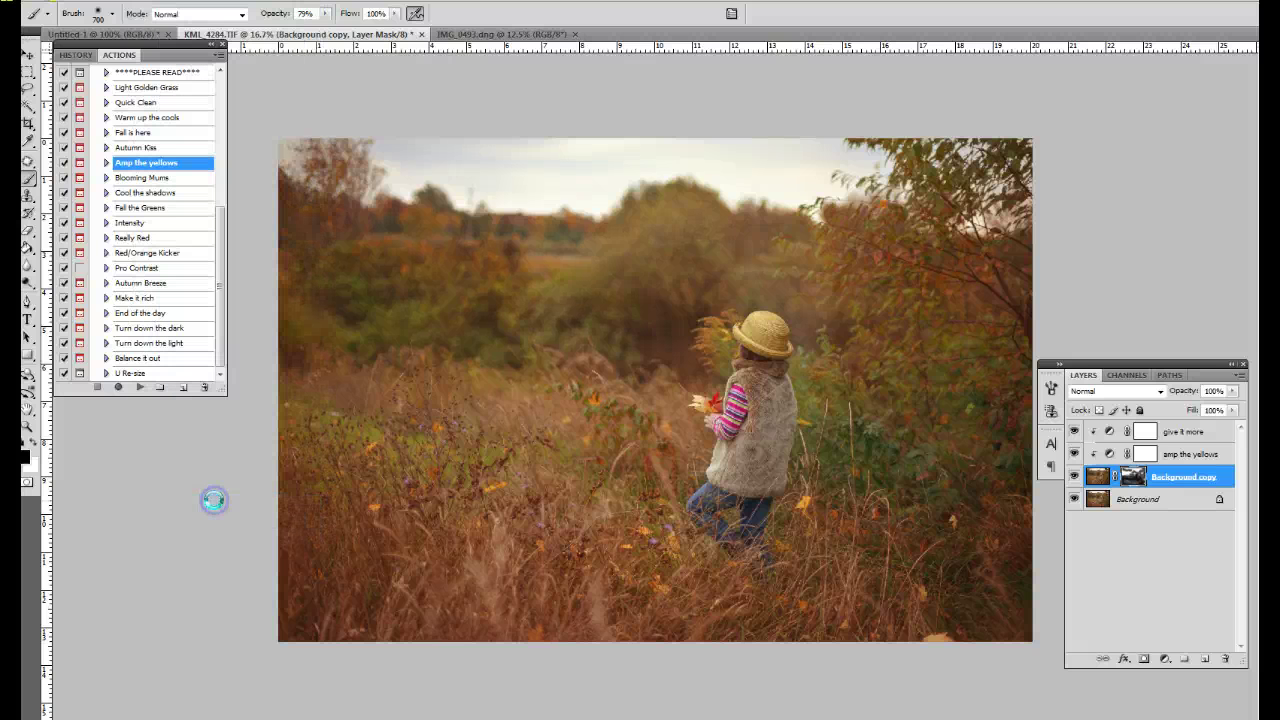
left_click(163, 392)
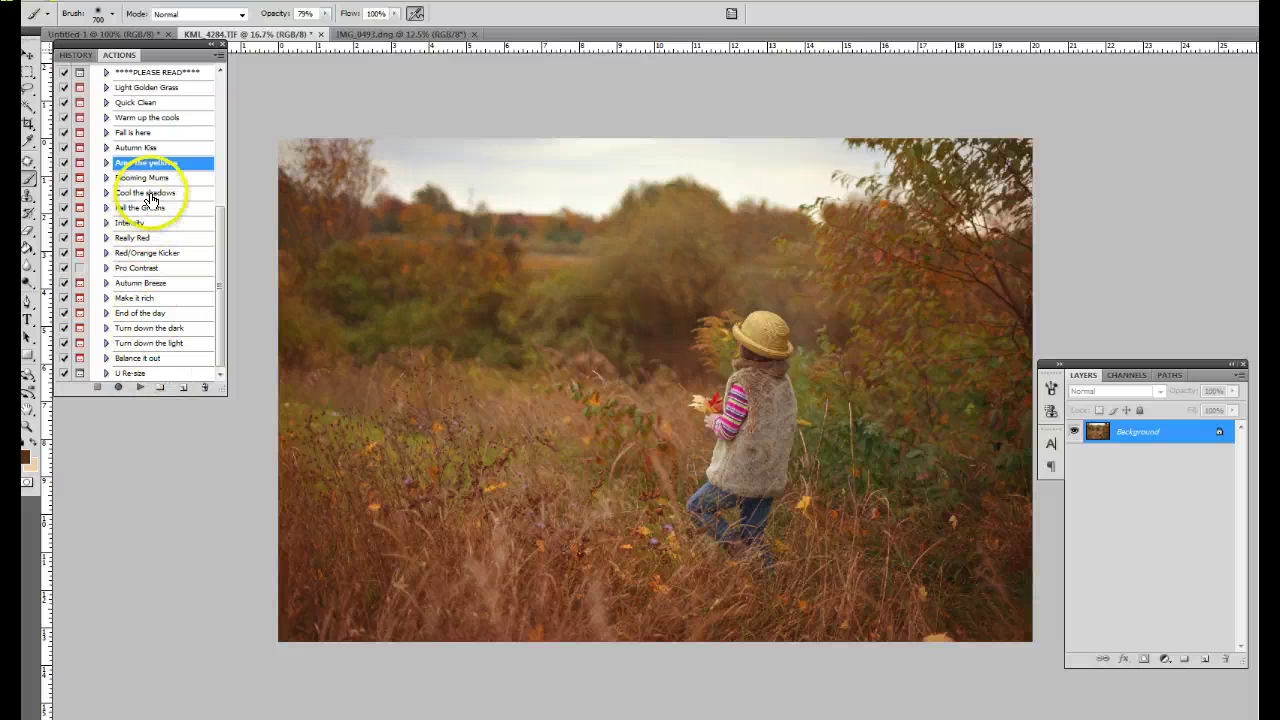
left_click(150, 192)
left_click(140, 387)
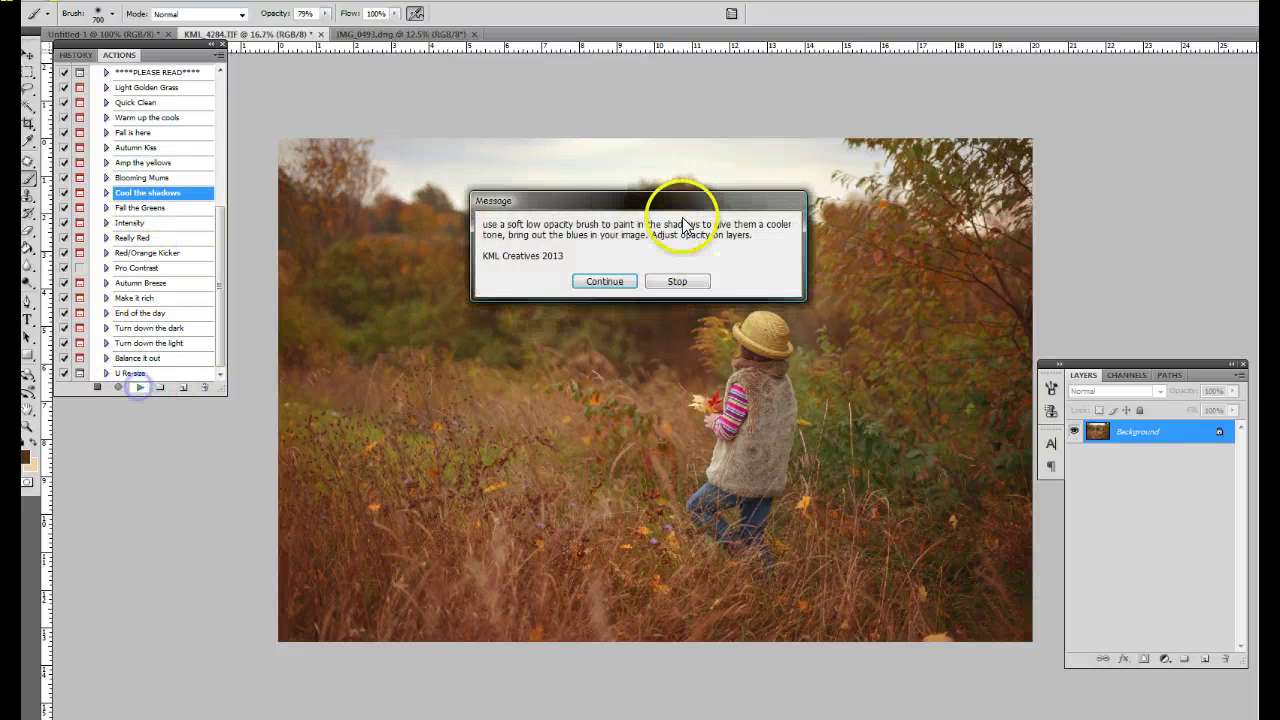
left_click(610, 282)
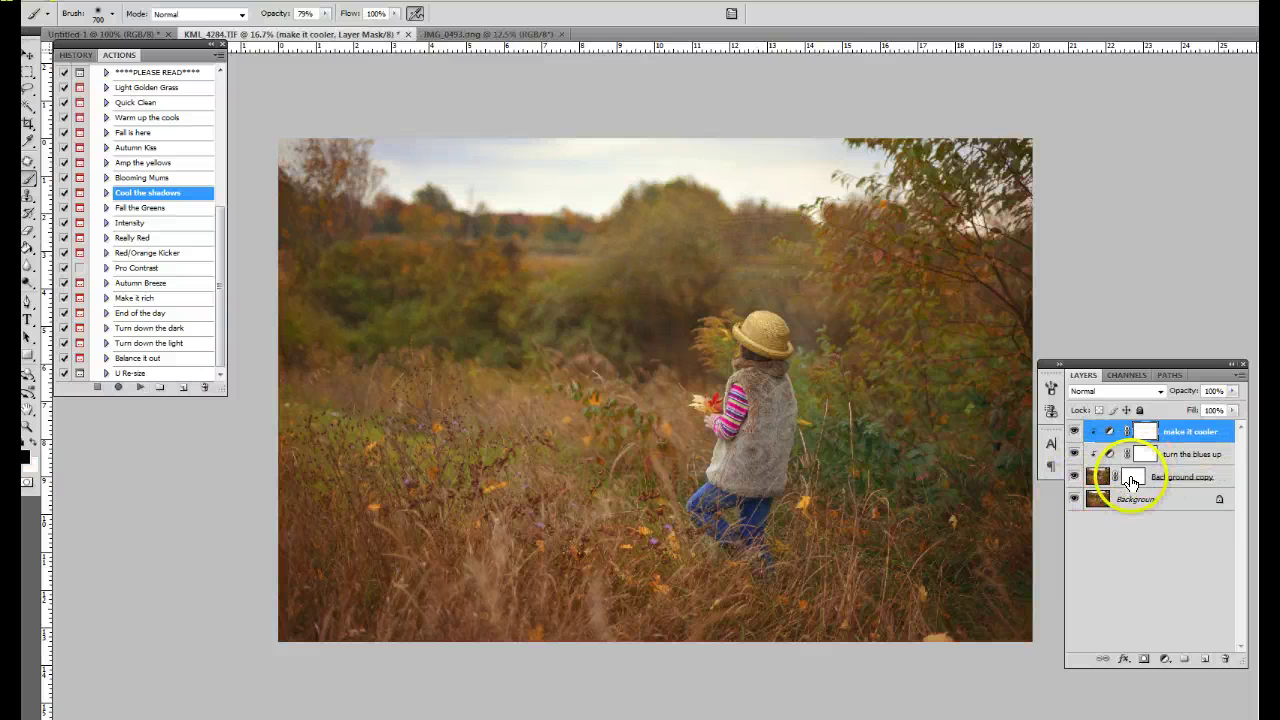
Paint the Background copy layer's mask over the grass and trees with the brush at 79% opacity to reduce the Cool the shadows effect.
left_click(1131, 479)
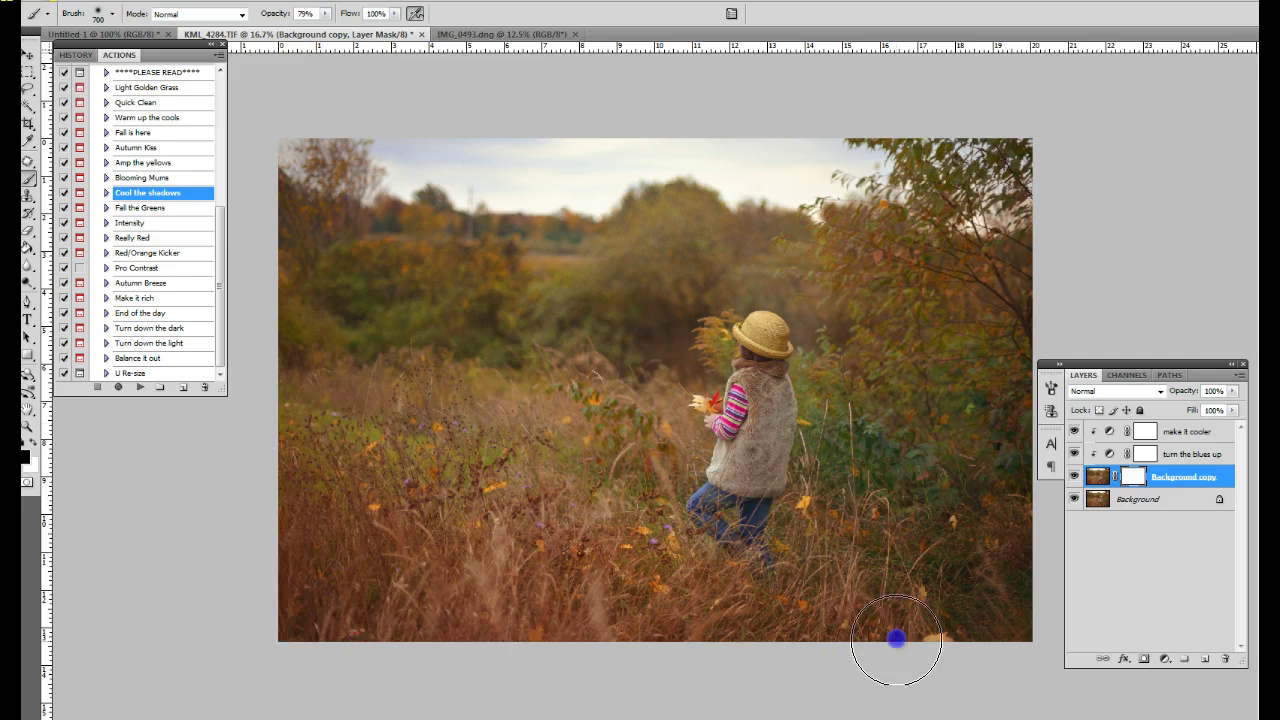
mouse_move(896, 638)
left_mouse_down()
mouse_move(737, 476)
mouse_move(711, 275)
mouse_move(568, 289)
mouse_move(577, 234)
mouse_move(637, 220)
mouse_move(732, 225)
mouse_move(549, 266)
mouse_move(298, 268)
mouse_move(308, 201)
mouse_move(419, 201)
mouse_move(546, 241)
mouse_move(757, 196)
mouse_move(813, 211)
mouse_move(976, 288)
mouse_move(848, 382)
mouse_move(905, 460)
left_mouse_up()
mouse_move(988, 350)
left_mouse_down()
mouse_move(899, 335)
mouse_move(969, 126)
mouse_move(858, 189)
mouse_move(673, 229)
mouse_move(668, 261)
mouse_move(458, 211)
mouse_move(315, 225)
mouse_move(513, 251)
mouse_move(746, 217)
mouse_move(866, 220)
mouse_move(791, 240)
mouse_move(942, 149)
mouse_move(595, 198)
mouse_move(281, 181)
mouse_move(303, 252)
mouse_move(607, 215)
mouse_move(423, 208)
mouse_move(265, 302)
mouse_move(308, 354)
mouse_move(554, 430)
mouse_move(548, 364)
mouse_move(544, 386)
mouse_move(654, 414)
mouse_move(470, 377)
mouse_move(316, 366)
mouse_move(332, 552)
mouse_move(481, 658)
mouse_move(913, 686)
mouse_move(376, 610)
mouse_move(961, 693)
mouse_move(835, 599)
mouse_move(743, 475)
mouse_move(783, 347)
mouse_move(696, 418)
mouse_move(700, 453)
mouse_move(566, 406)
mouse_move(286, 371)
left_mouse_up()
Toggle the Background copy layer's visibility to compare the photo with and without the Cool the shadows effect.
left_click(1073, 476)
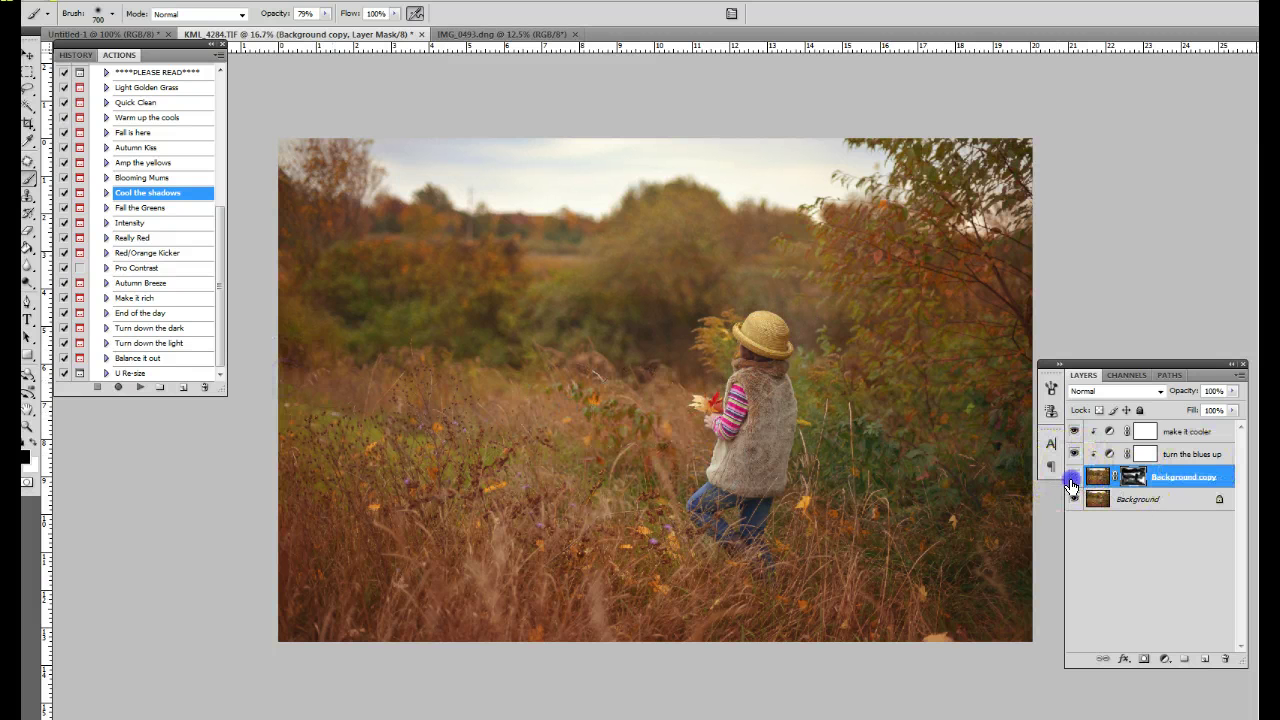
left_click(1072, 478)
left_click(1073, 477)
left_click(1073, 477)
Flatten the image and run the Turn down the light action on it.
left_click(395, 109)
left_click(153, 6)
left_click(223, 504)
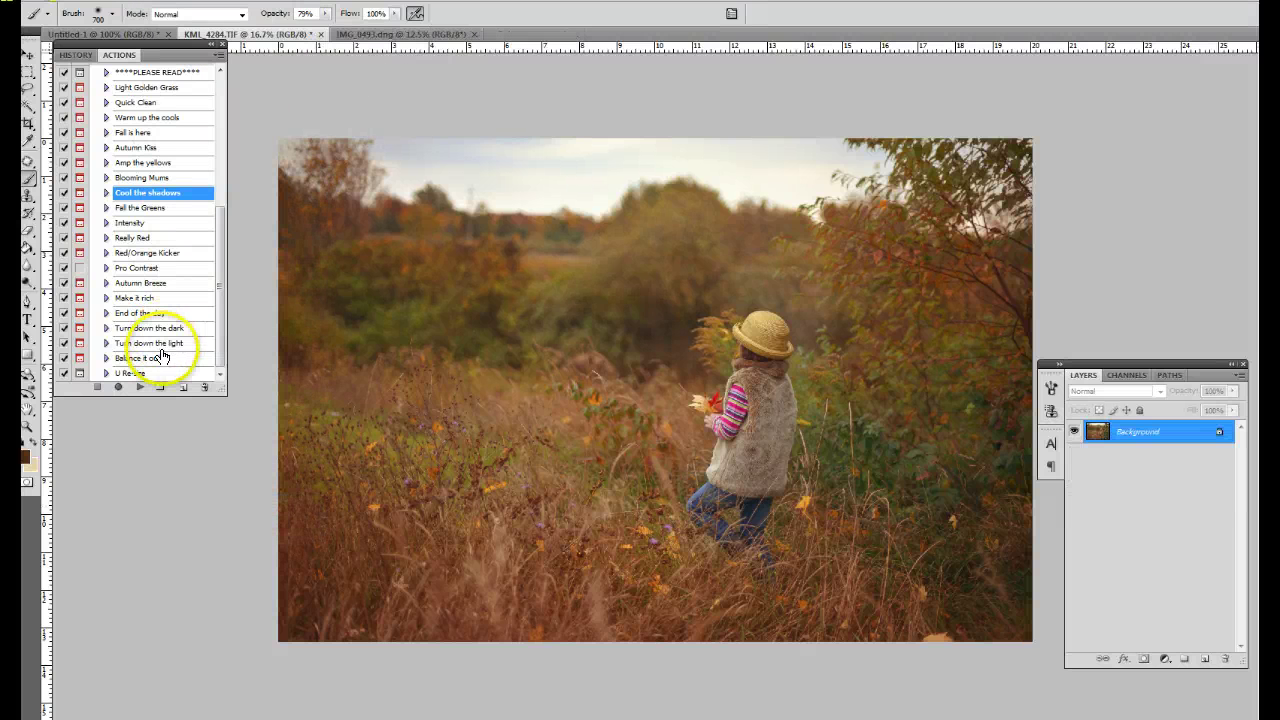
left_click(158, 343)
left_click(137, 387)
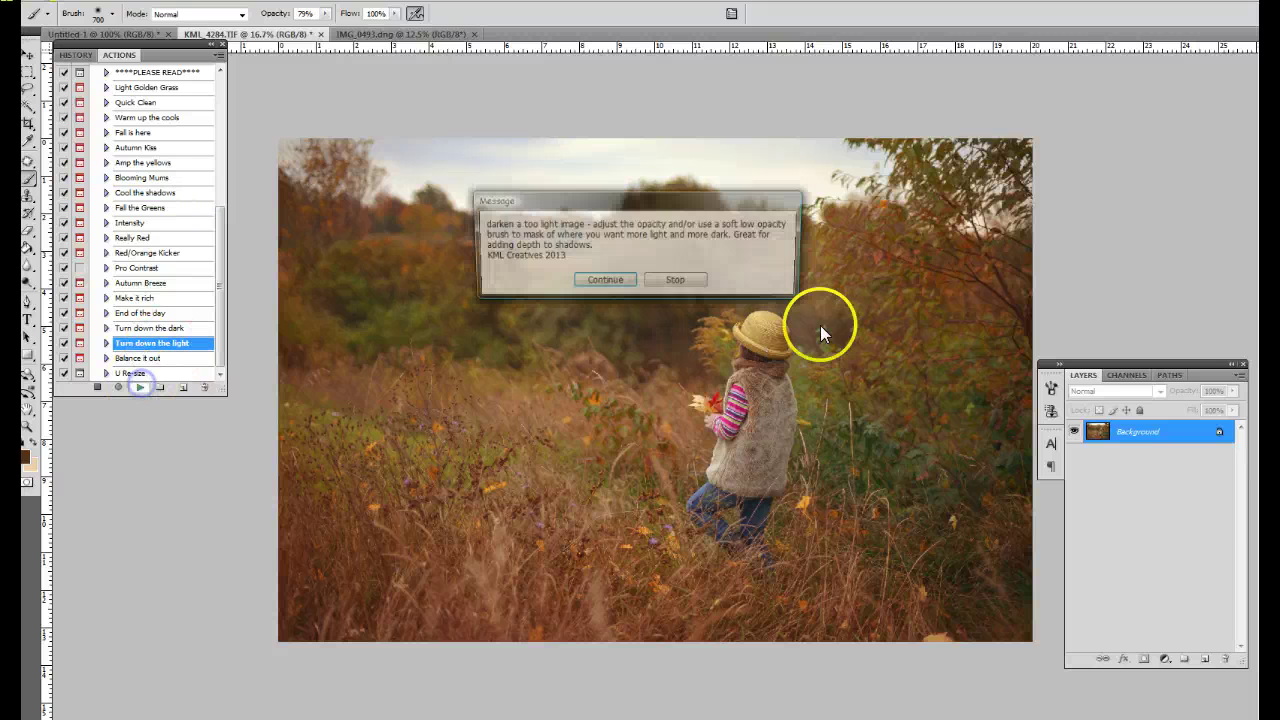
left_click(602, 283)
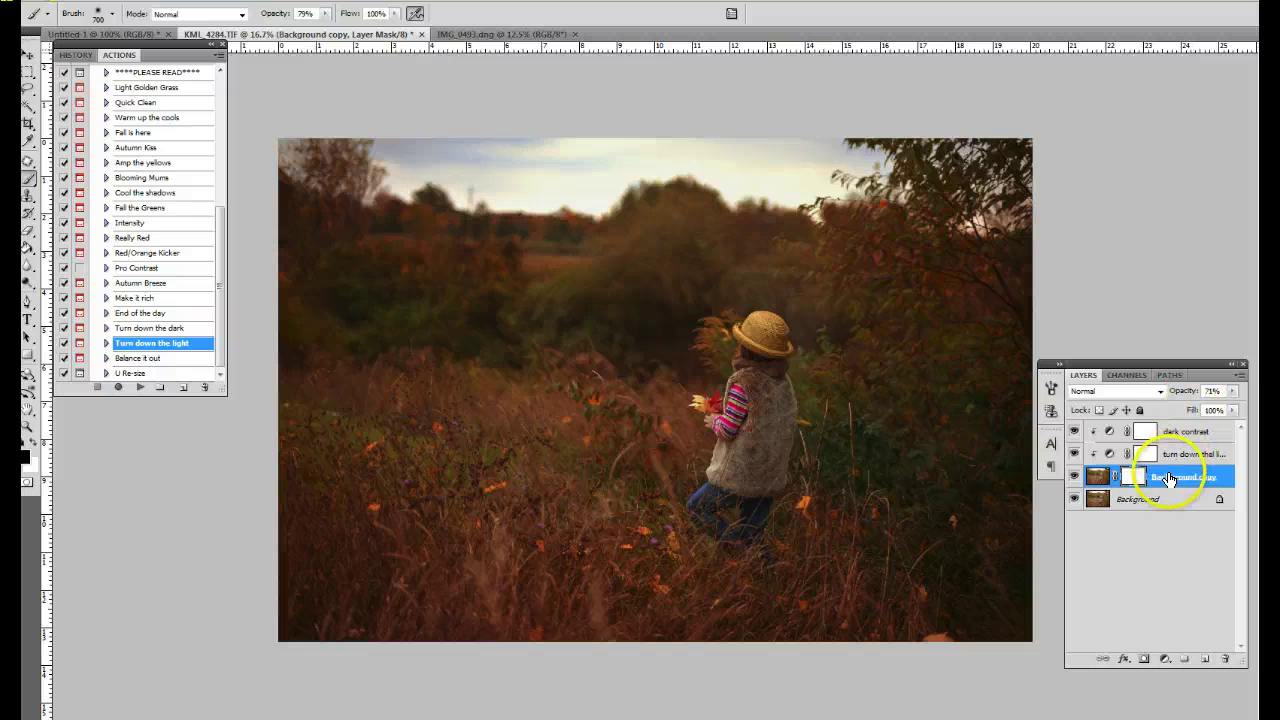
Set the Background copy layer's opacity to 38% and paint its mask over the child, nearby grass and background with the 79% brush.
left_click(1168, 476)
left_click(1233, 391)
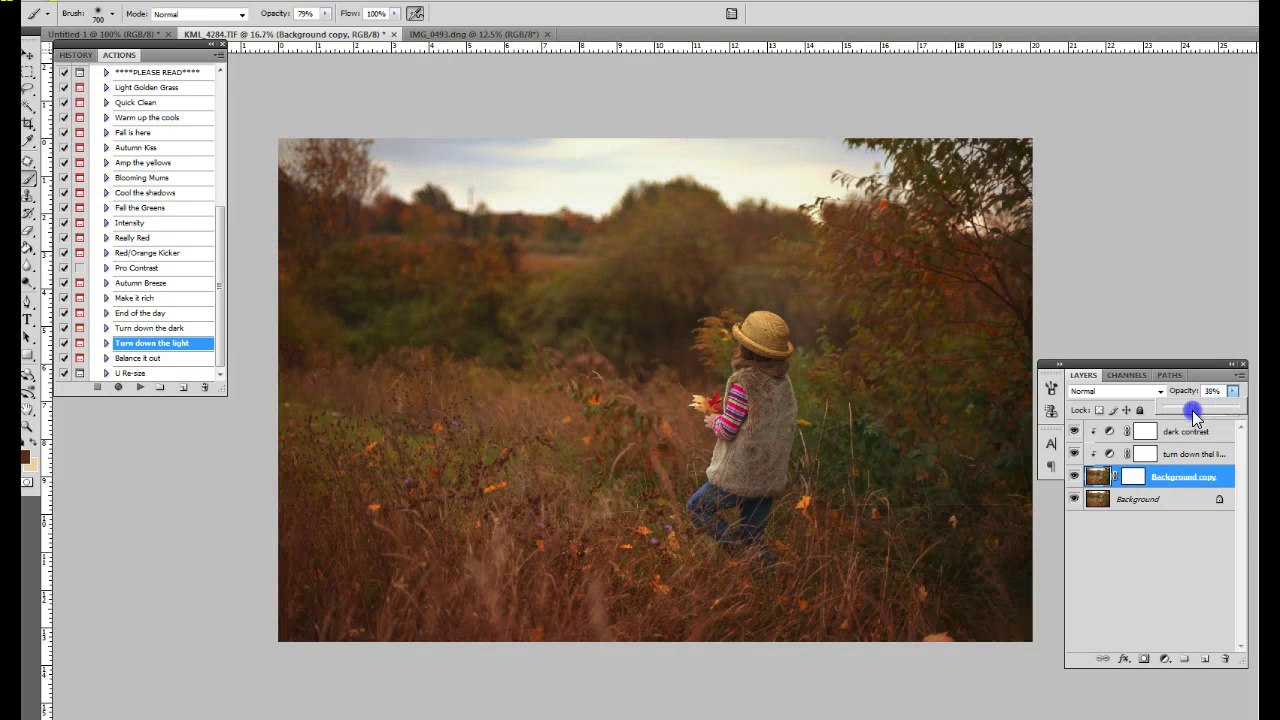
left_click(1133, 476)
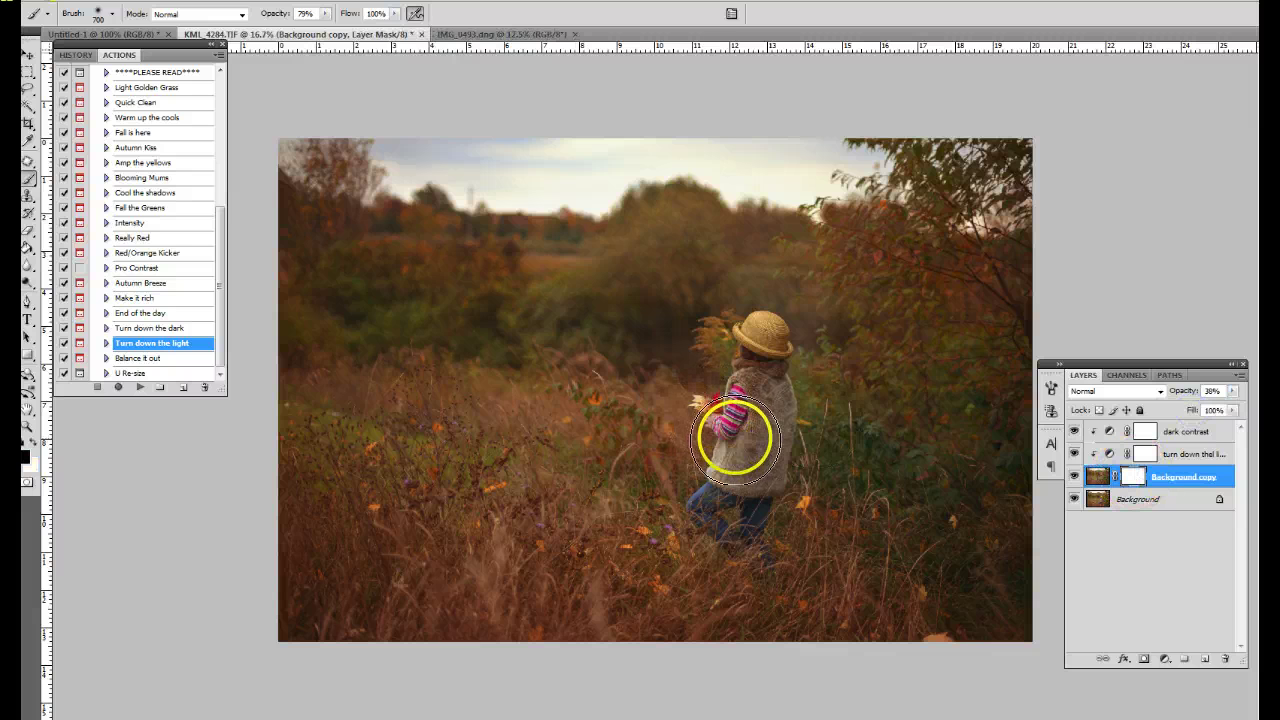
left_click_drag(735, 437, 745, 461)
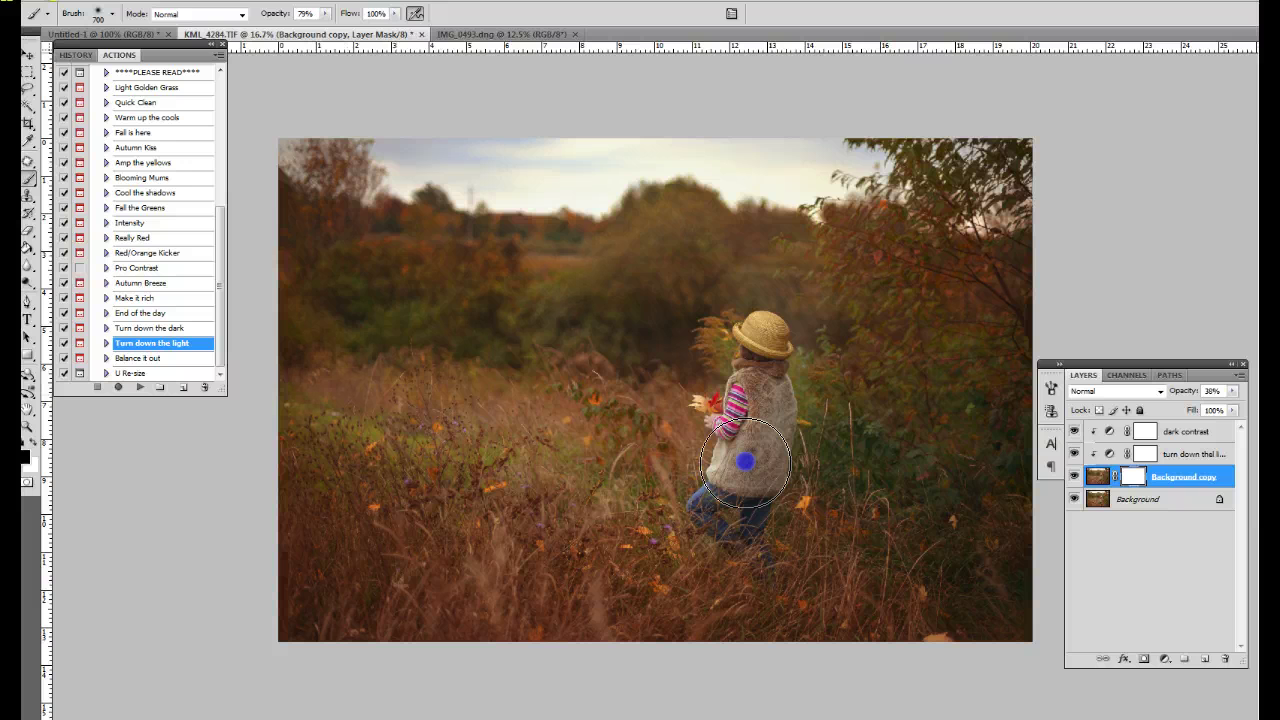
mouse_move(950, 604)
left_mouse_down()
mouse_move(780, 437)
mouse_move(694, 266)
left_mouse_up()
mouse_move(503, 135)
left_mouse_down()
mouse_move(543, 214)
mouse_move(414, 206)
mouse_move(295, 227)
mouse_move(297, 200)
mouse_move(483, 140)
mouse_move(589, 206)
mouse_move(739, 135)
mouse_move(789, 240)
mouse_move(777, 271)
mouse_move(748, 271)
left_mouse_up()
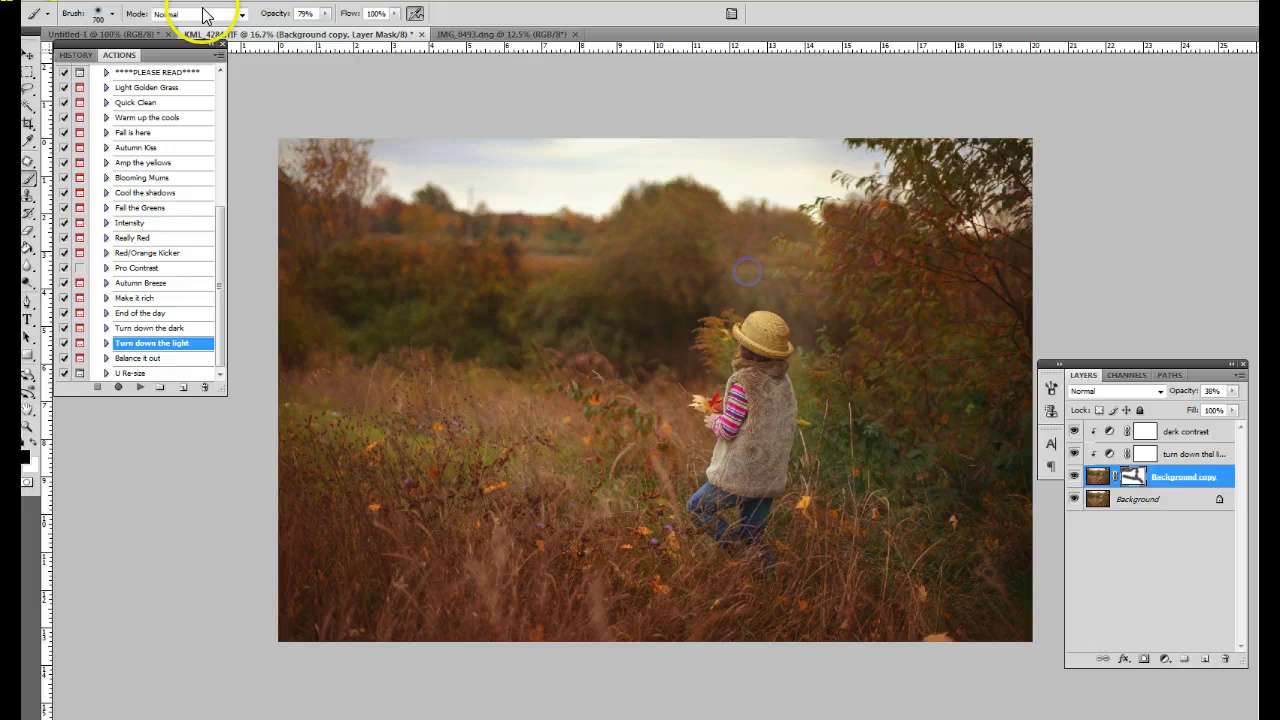
Lower the brush opacity to 32% and paint the Background copy layer's mask over the trees, the grass and around the child.
left_click(324, 13)
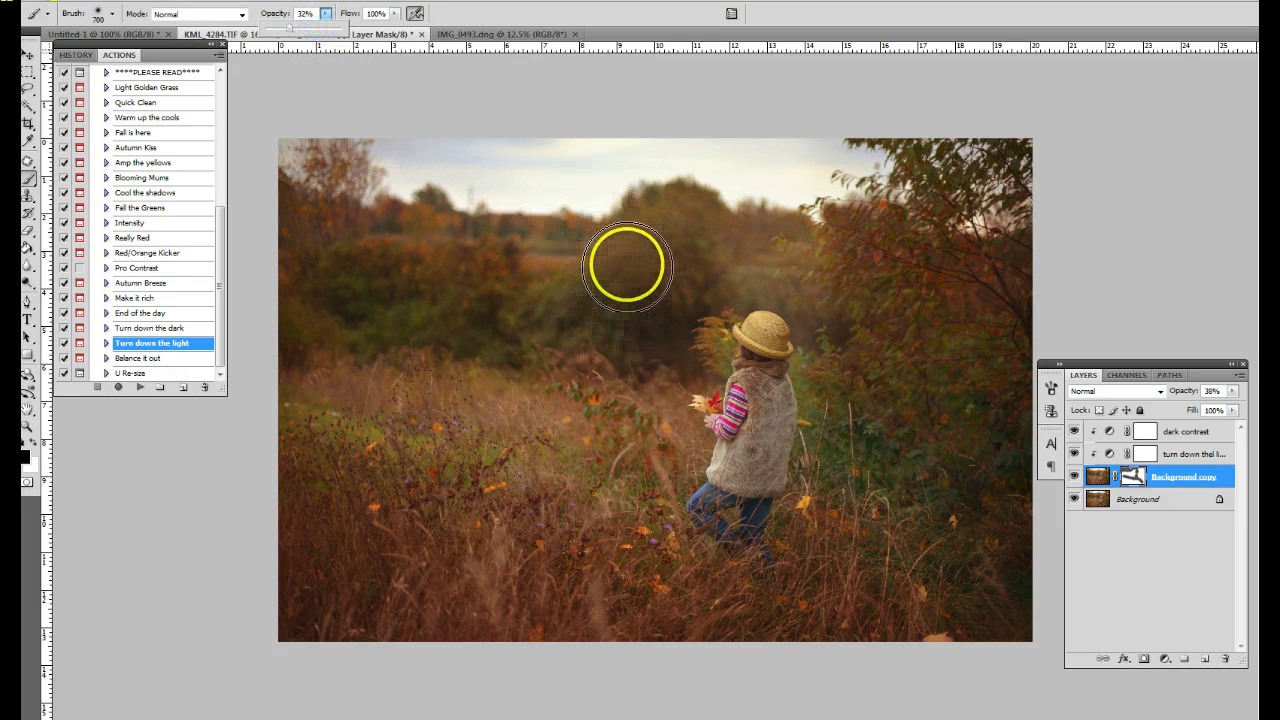
left_click(657, 263)
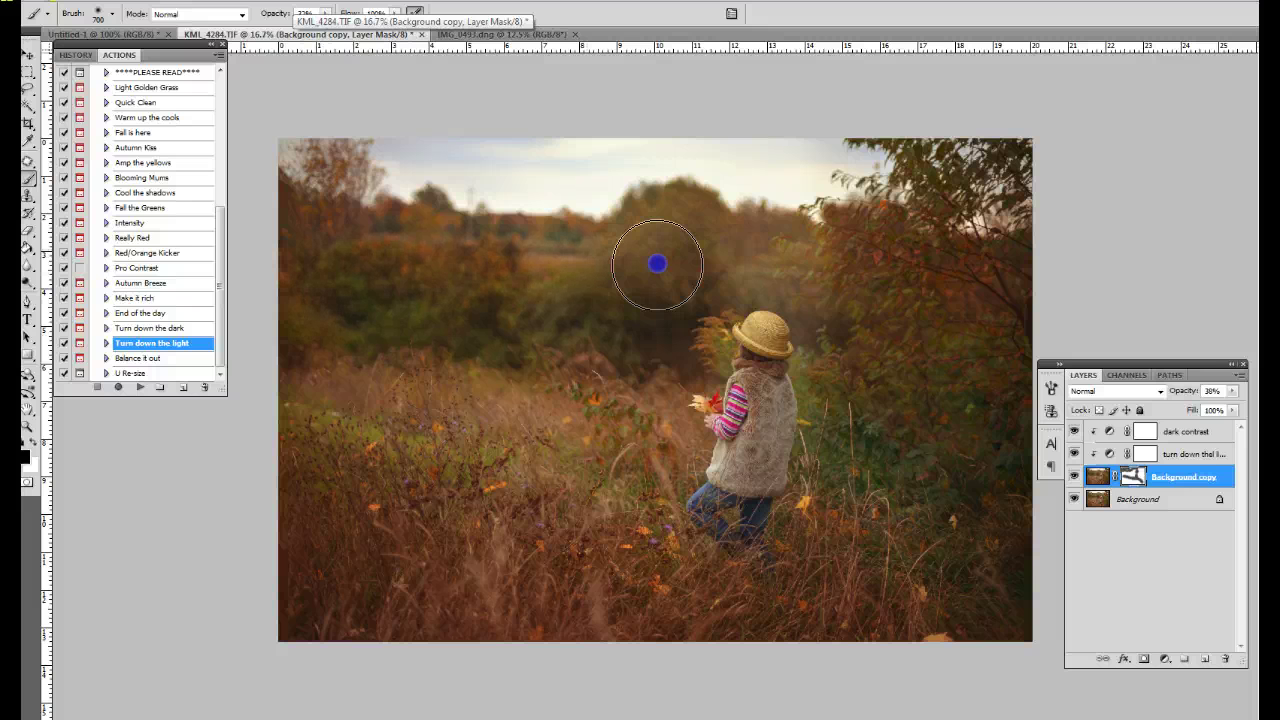
left_click(497, 534)
left_click(594, 384)
left_click(284, 385)
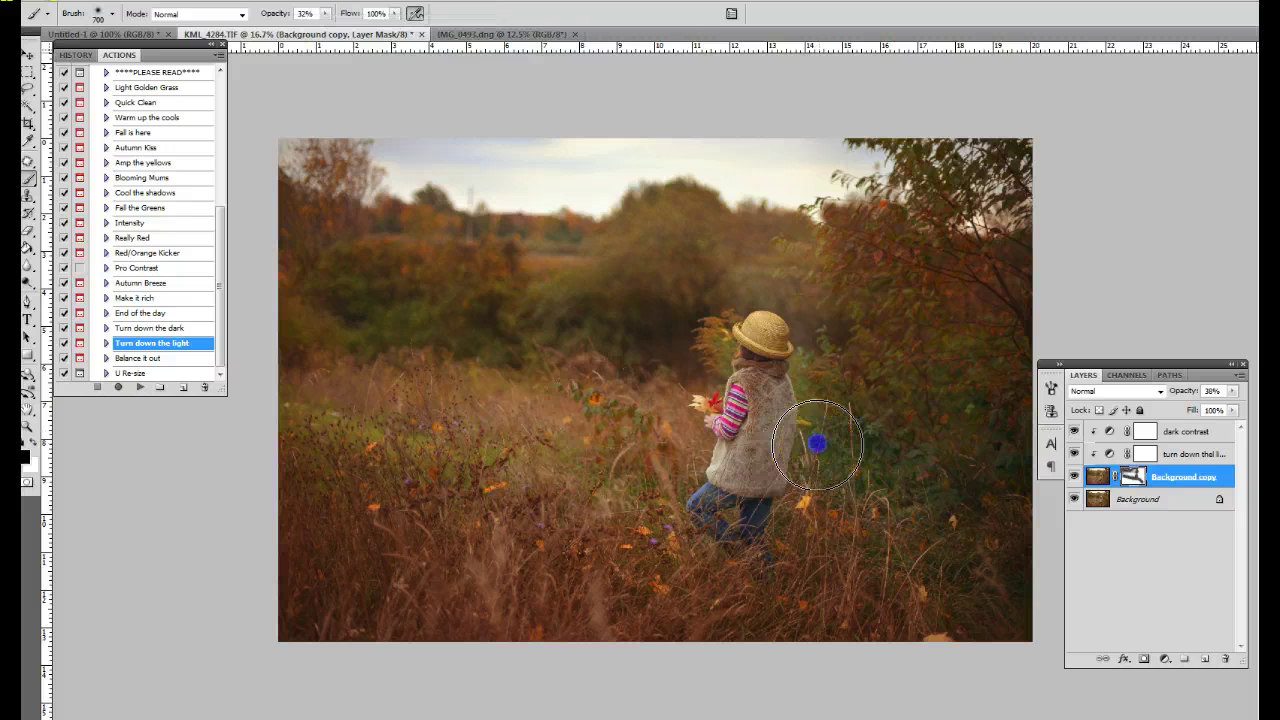
mouse_move(893, 466)
left_mouse_down()
mouse_move(923, 354)
mouse_move(911, 351)
left_mouse_up()
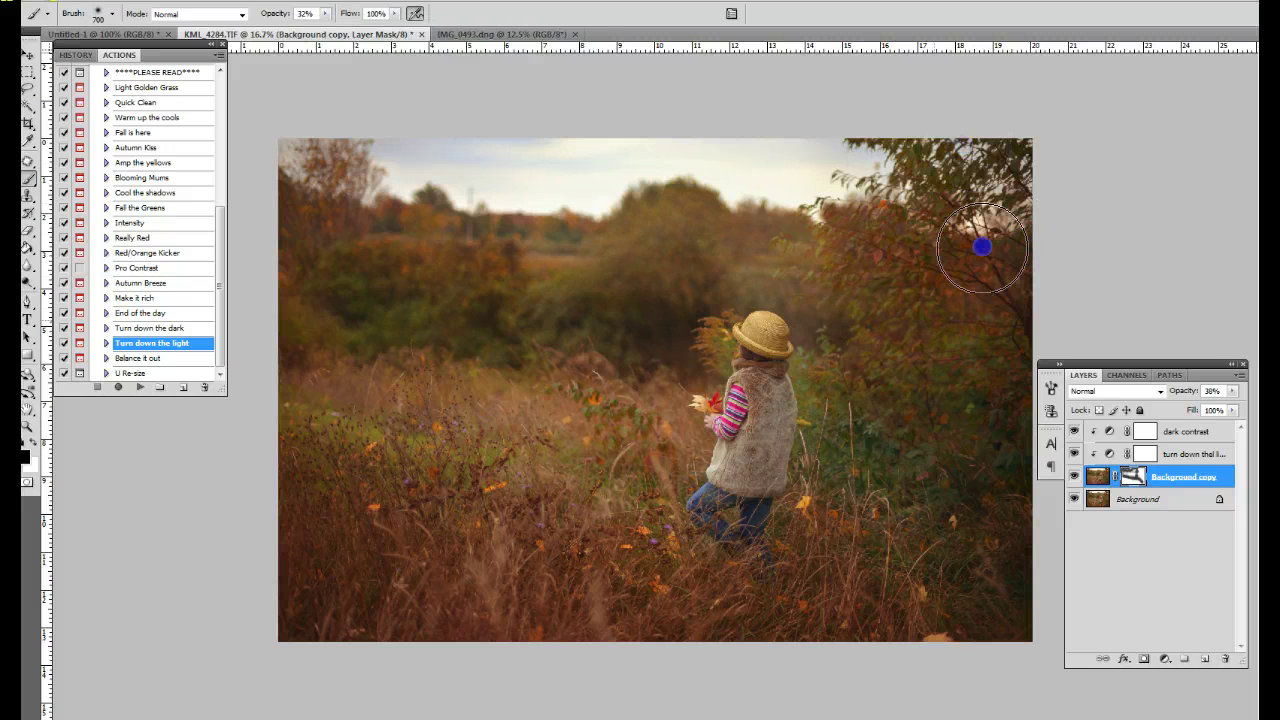
left_click(714, 643)
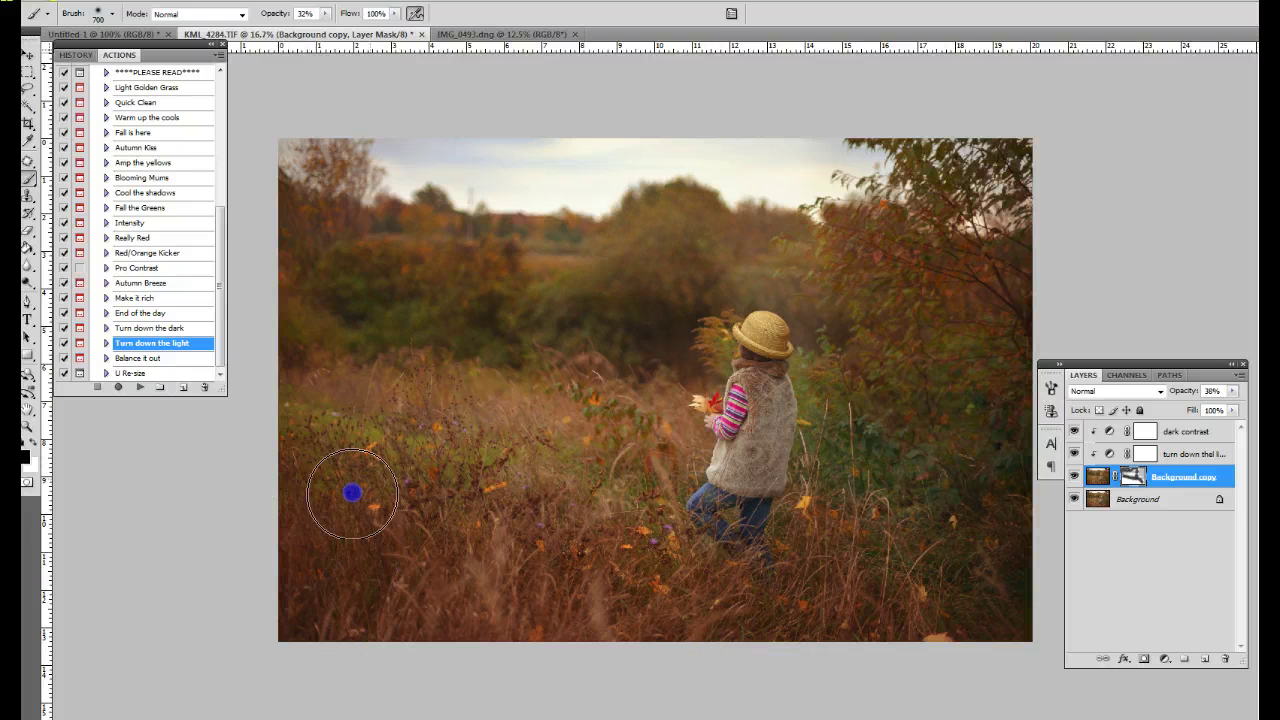
left_click_drag(509, 549, 838, 564)
left_click_drag(399, 606, 309, 546)
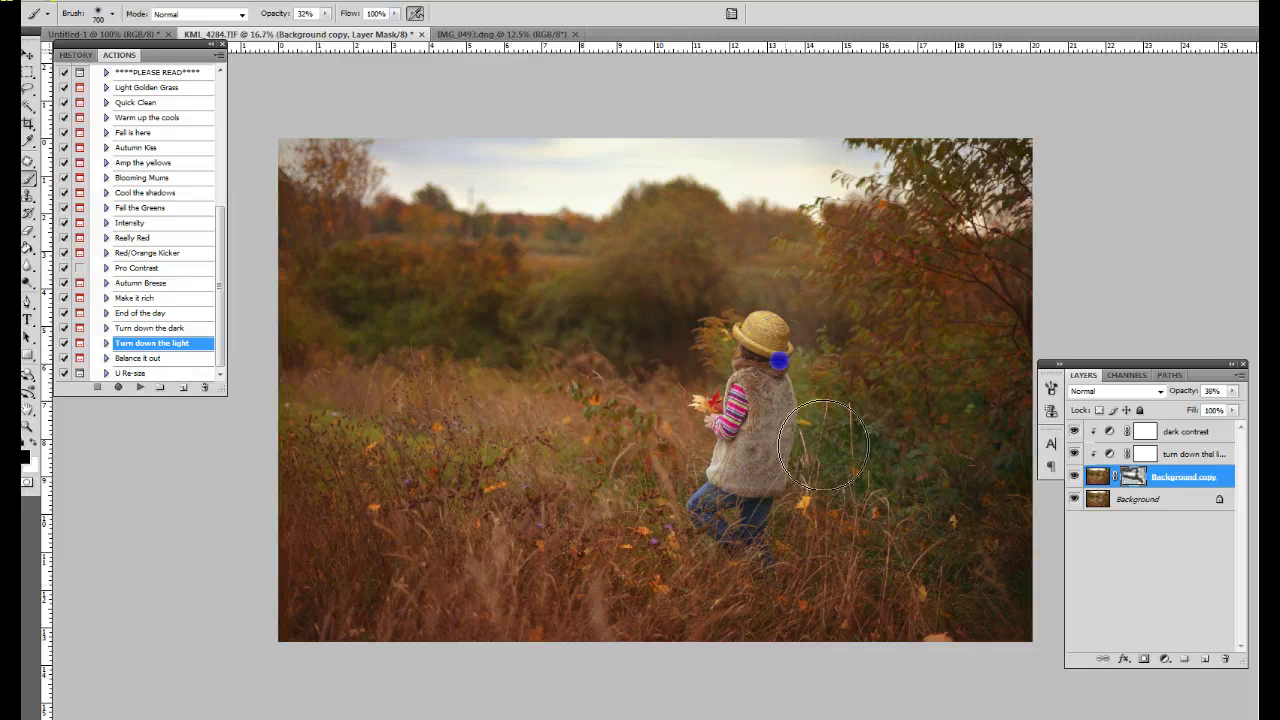
left_click(718, 432)
left_click_drag(611, 405, 621, 223)
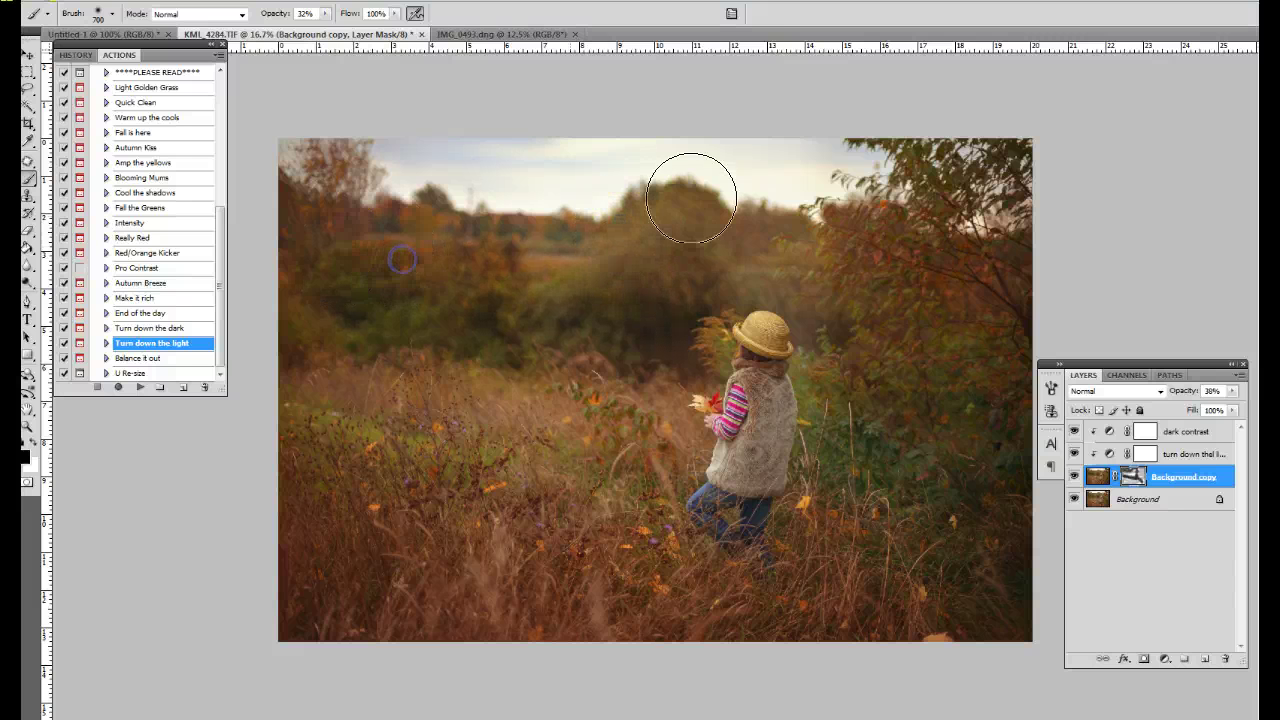
left_click_drag(885, 244, 817, 208)
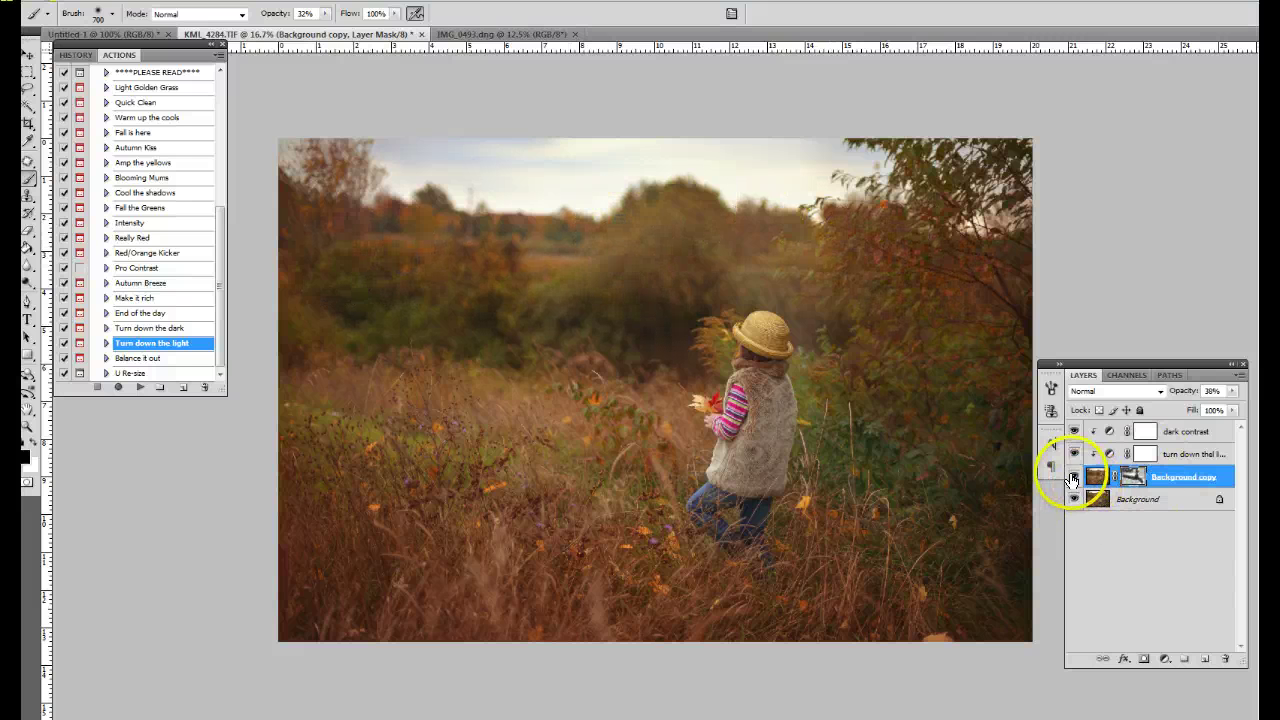
Toggle the Background copy layer's visibility to compare the photo with and without the Turn down the light effect.
left_click(1074, 477)
left_click(1072, 478)
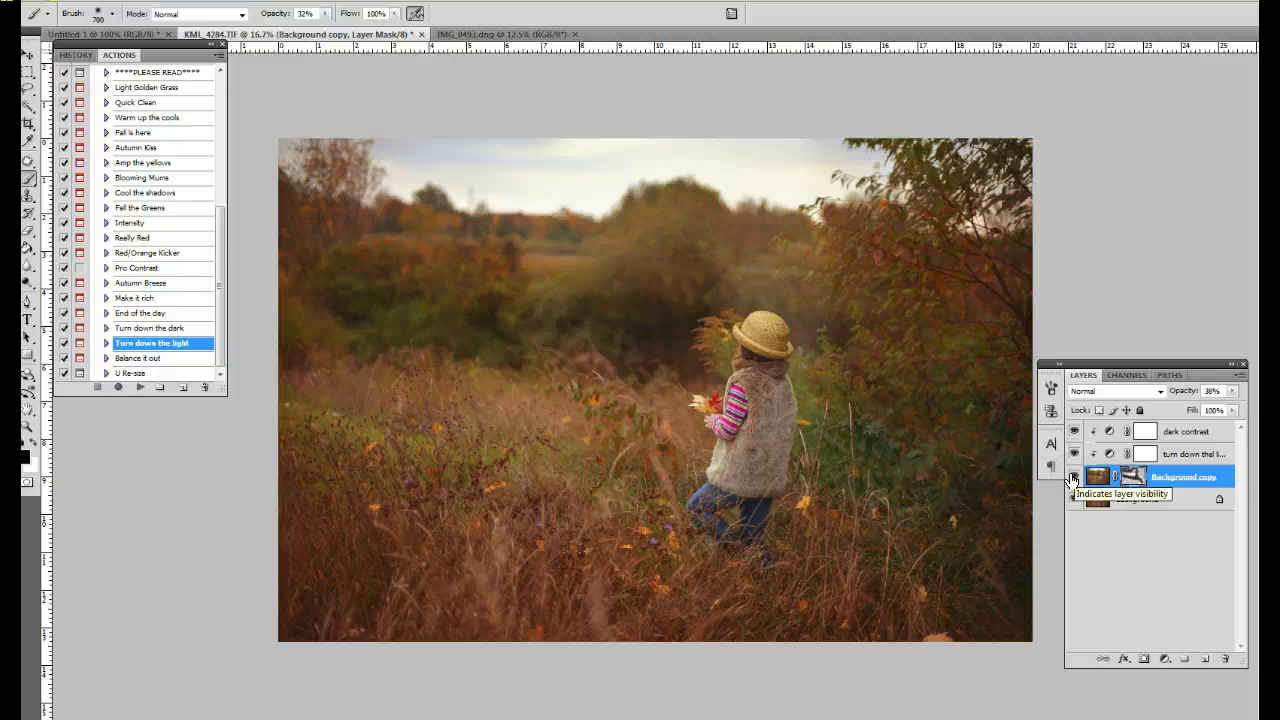
left_click(1072, 478)
left_click(1072, 478)
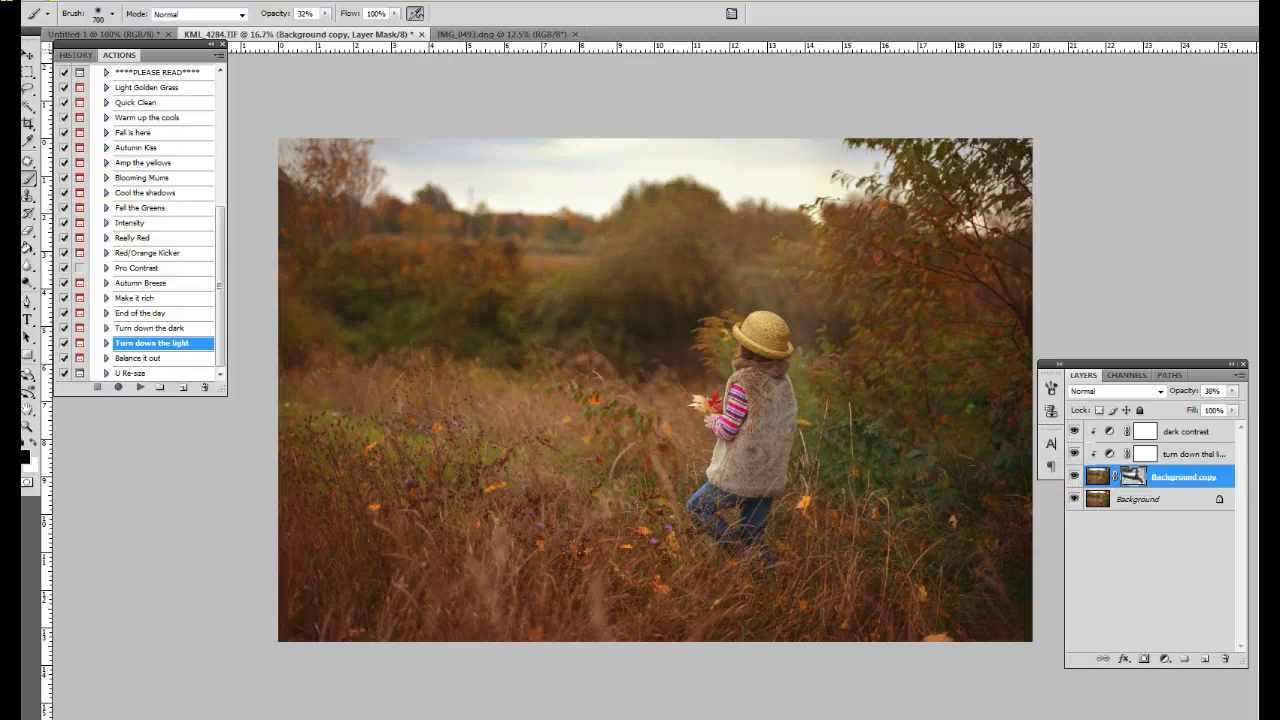
Flatten the image and run the Red/Orange Kicker action on it.
left_click(146, 1)
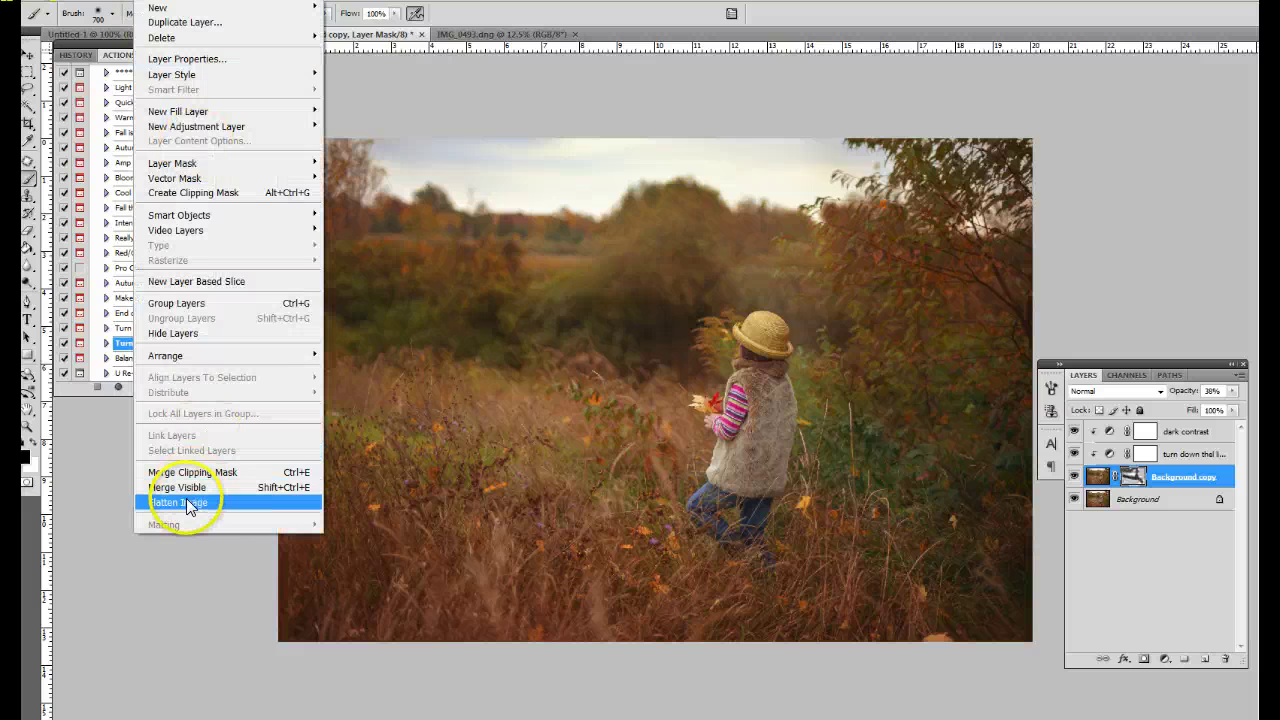
left_click(186, 501)
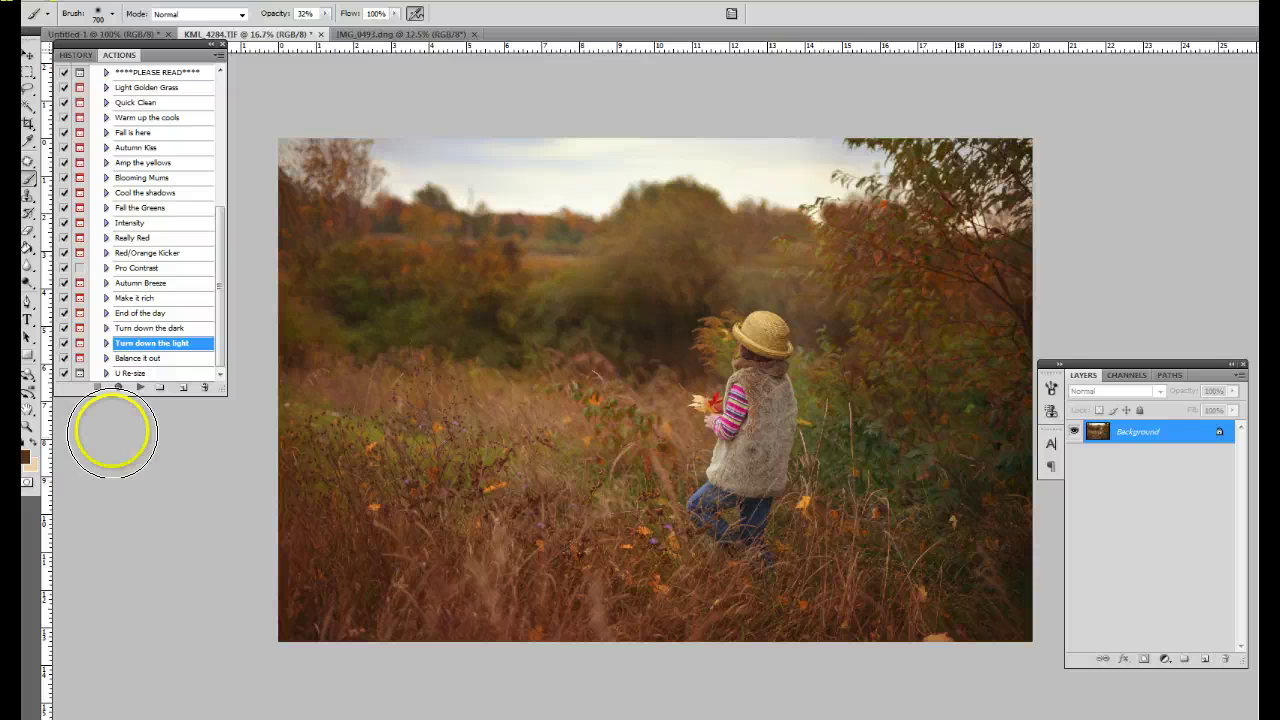
left_click(146, 257)
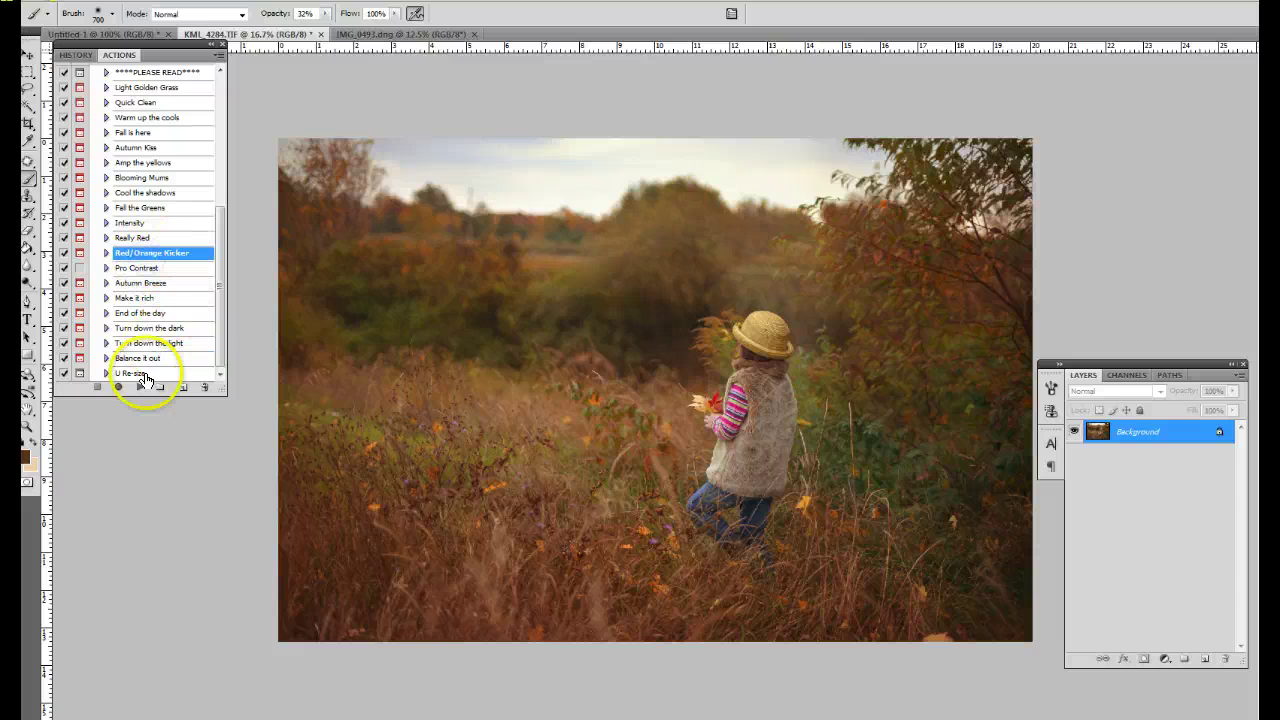
left_click(140, 387)
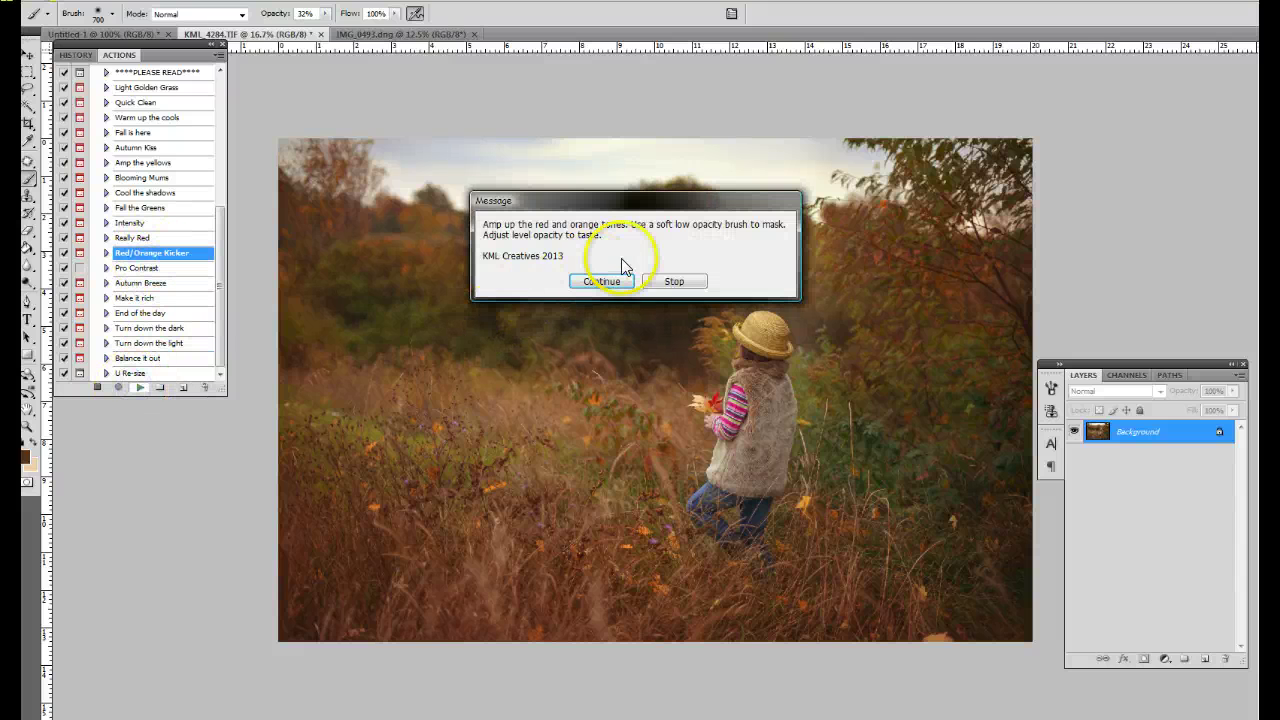
left_click(601, 281)
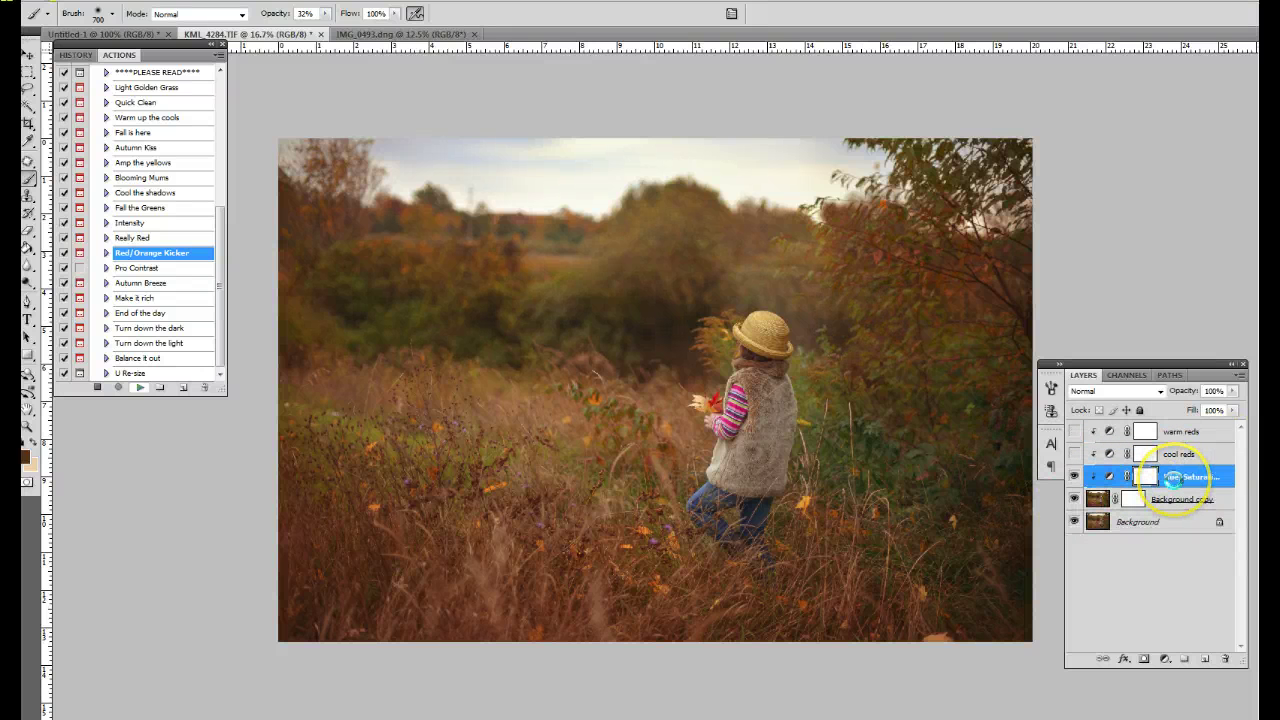
Set the saturated it layer's opacity to 23% and paint its mask over the child and surrounding grass with the 32% brush.
left_click(1232, 391)
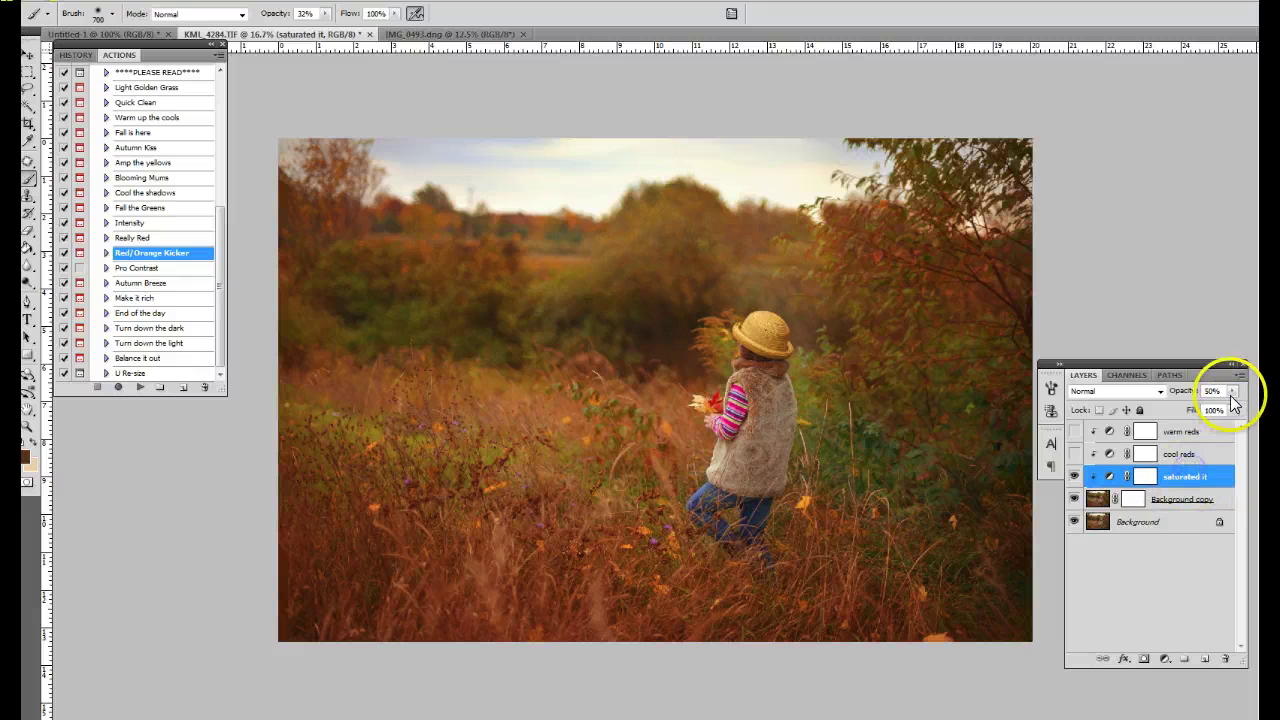
left_click_drag(1197, 408, 1185, 410)
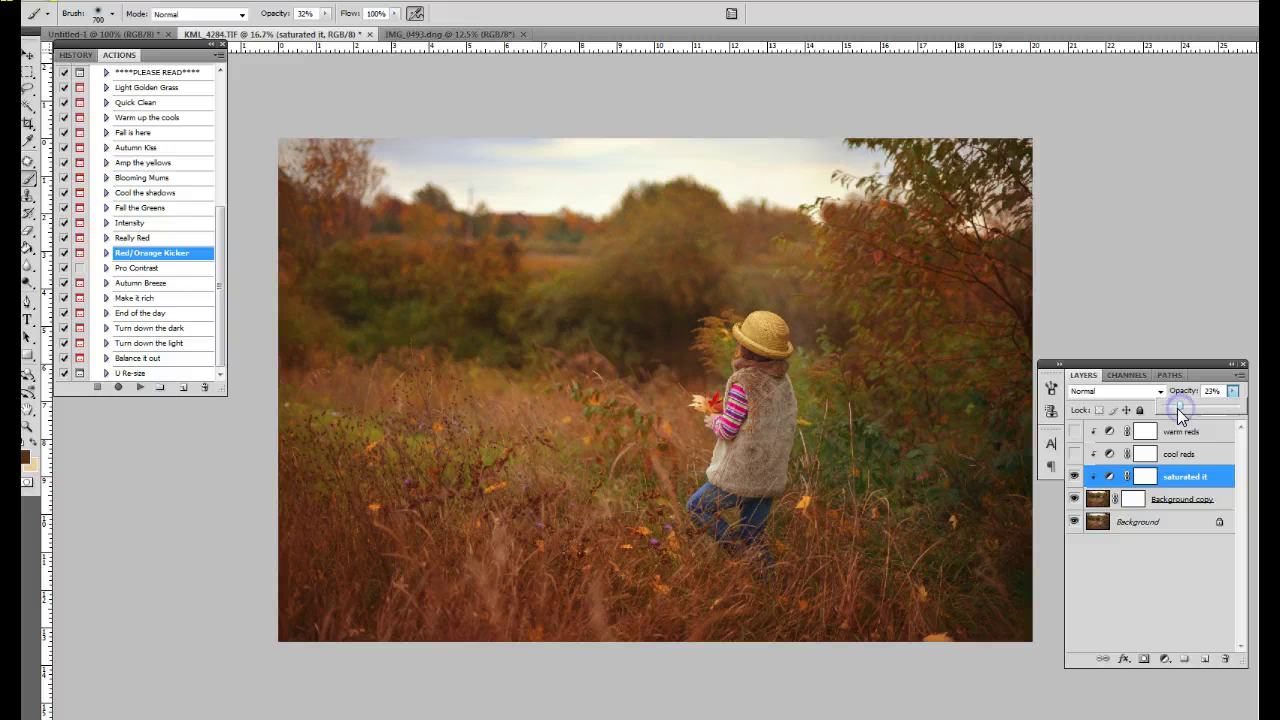
left_click(1145, 476)
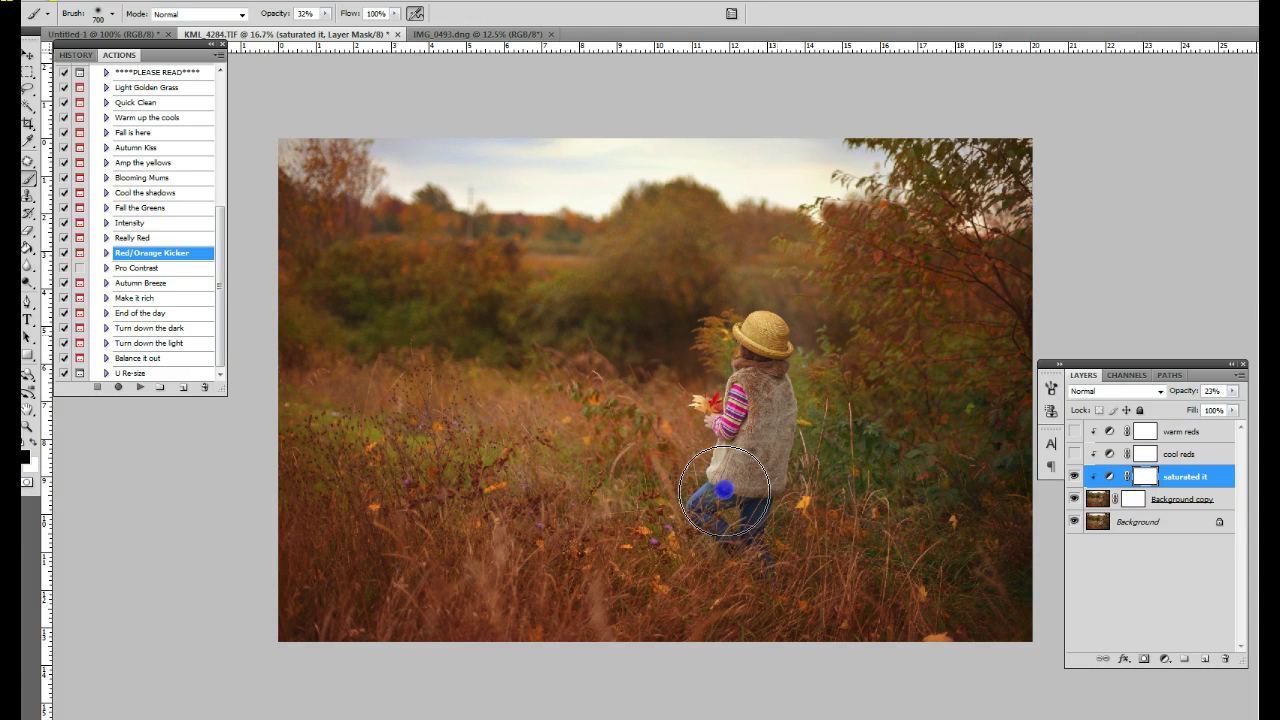
mouse_move(724, 489)
left_mouse_down()
mouse_move(733, 405)
mouse_move(727, 436)
mouse_move(760, 354)
mouse_move(728, 450)
mouse_move(734, 529)
left_mouse_up()
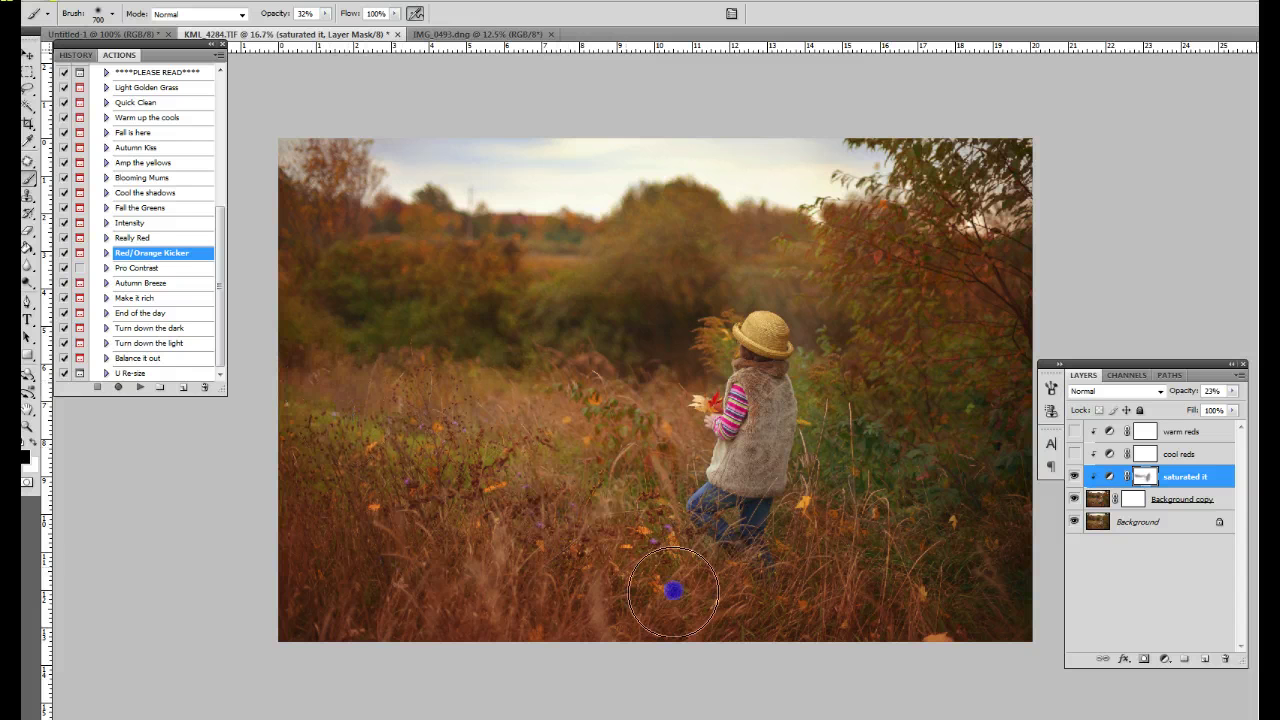
Show the warm reds layer and set its opacity to 29%.
left_click(1075, 434)
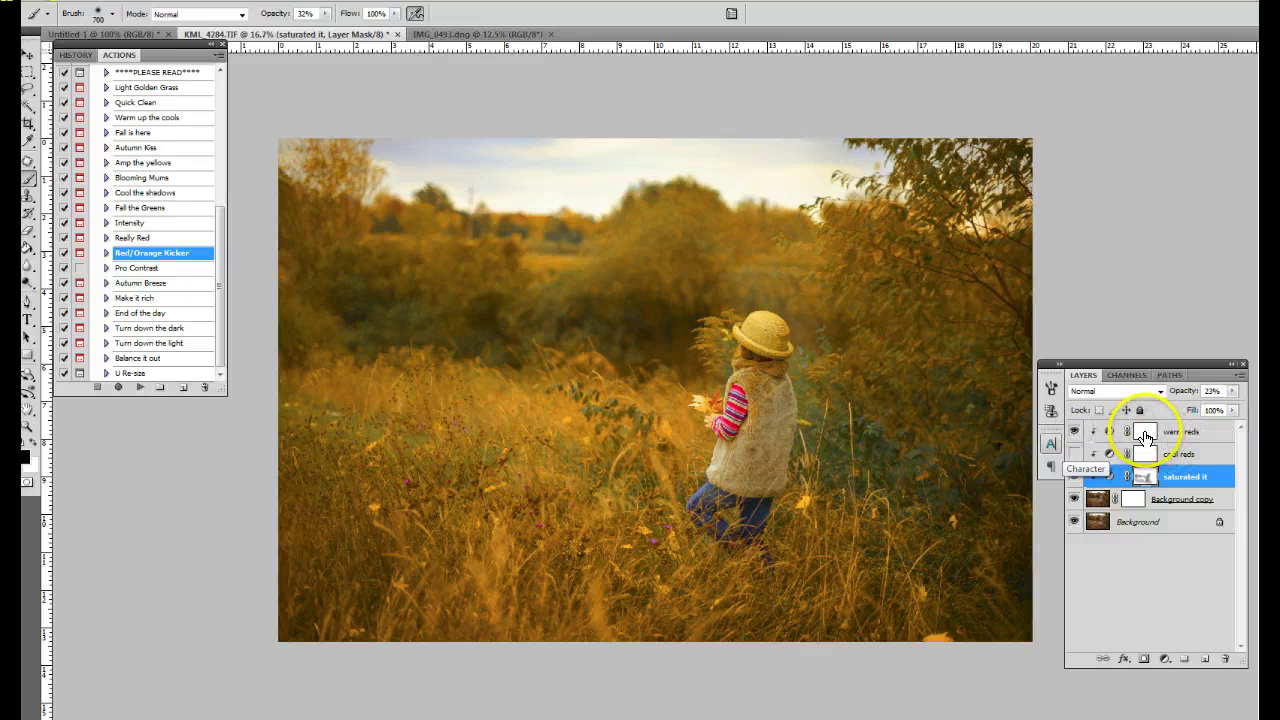
left_click(1148, 432)
left_click(1233, 391)
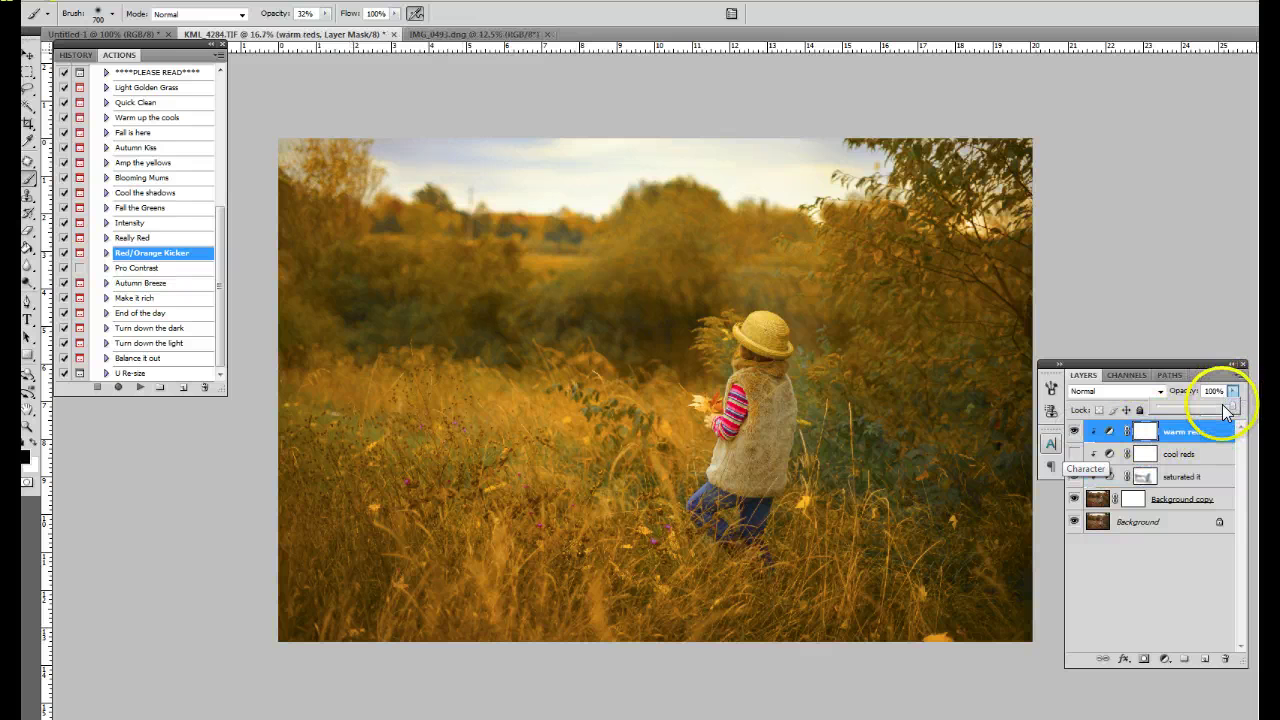
left_click_drag(1216, 407, 1185, 408)
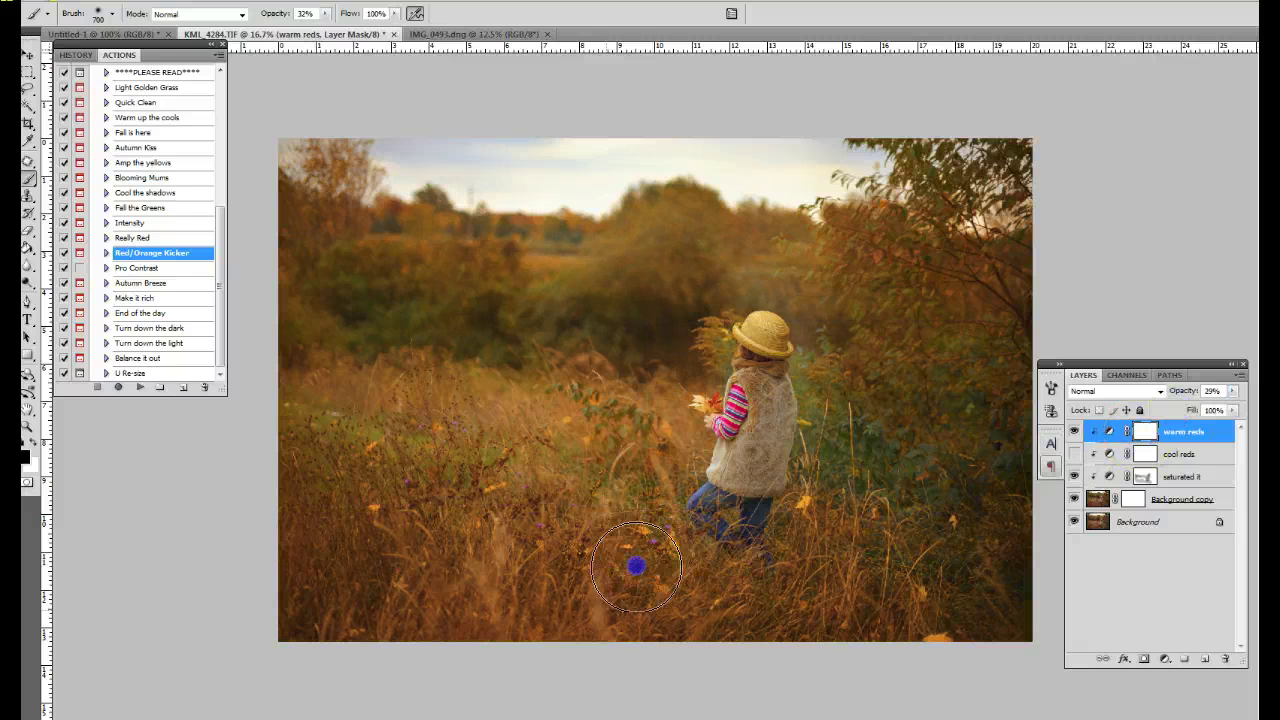
Raise the brush opacity to 100% and paint the warm reds layer's mask over the foreground grass and the background bushes.
left_click(326, 13)
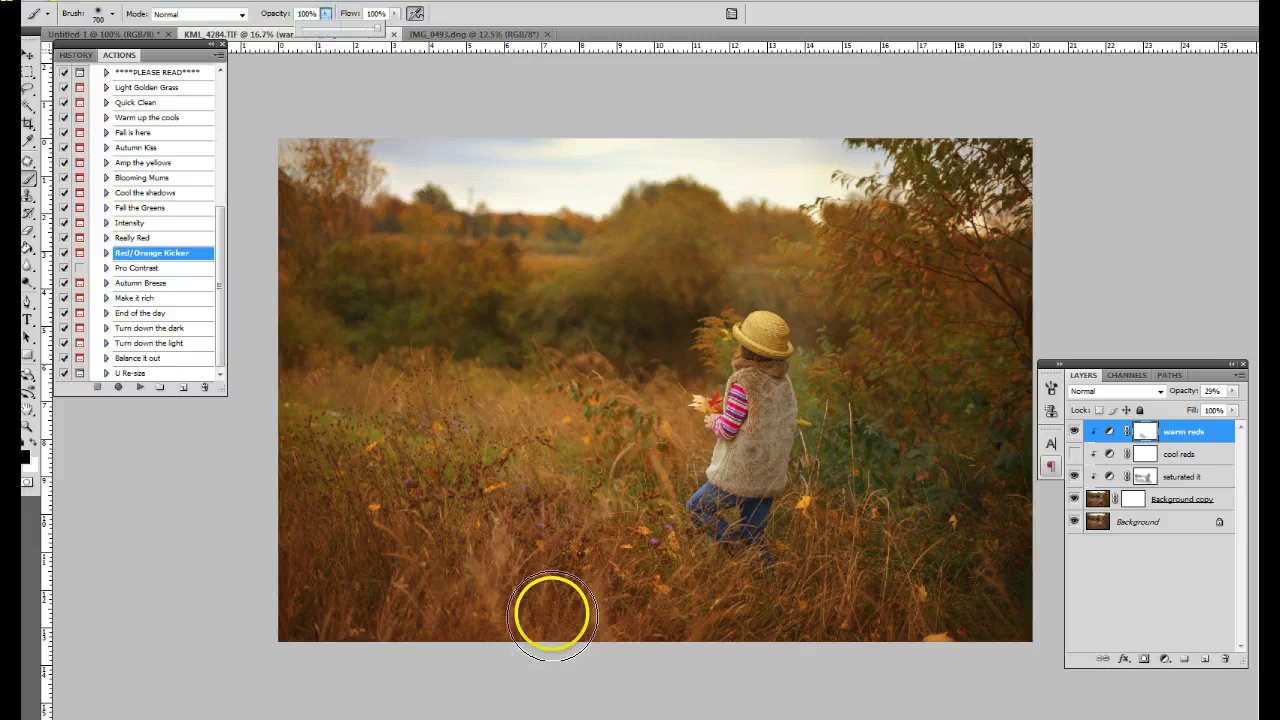
left_click(566, 565)
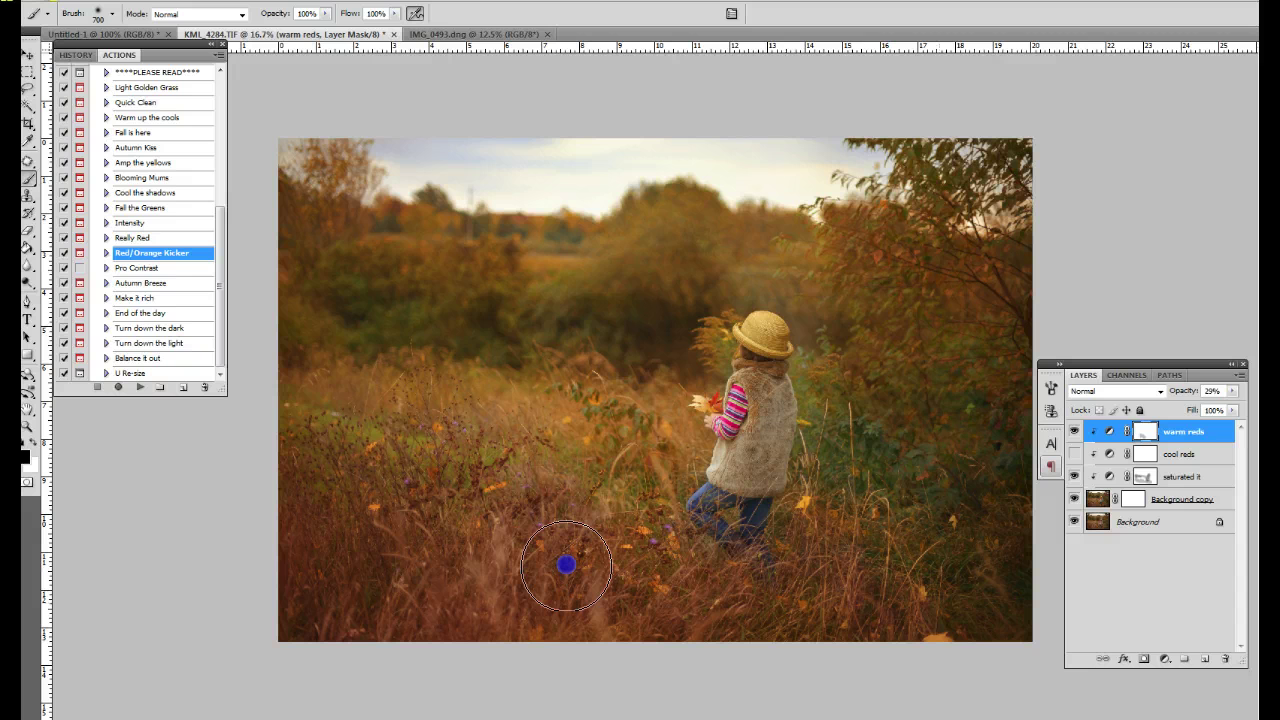
mouse_move(566, 565)
left_mouse_down()
mouse_move(516, 552)
mouse_move(329, 577)
left_mouse_up()
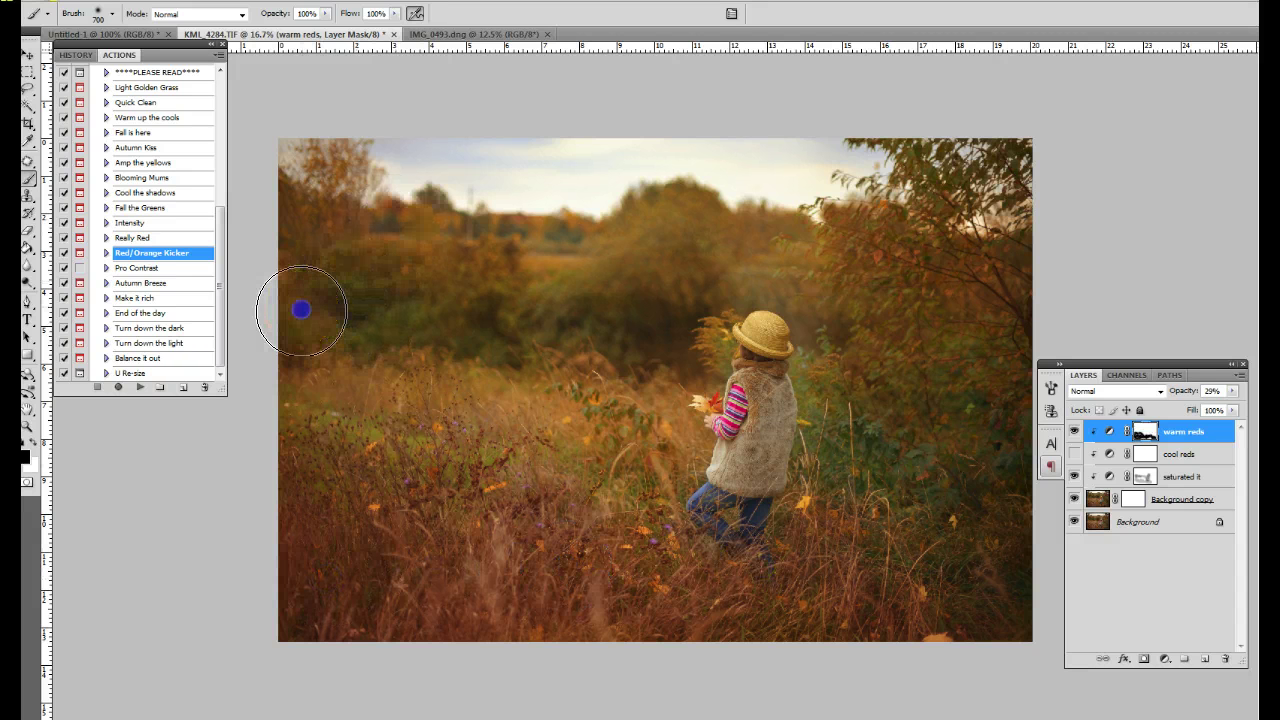
mouse_move(303, 306)
left_mouse_down()
mouse_move(386, 327)
mouse_move(650, 316)
mouse_move(794, 269)
mouse_move(822, 284)
mouse_move(574, 354)
left_mouse_up()
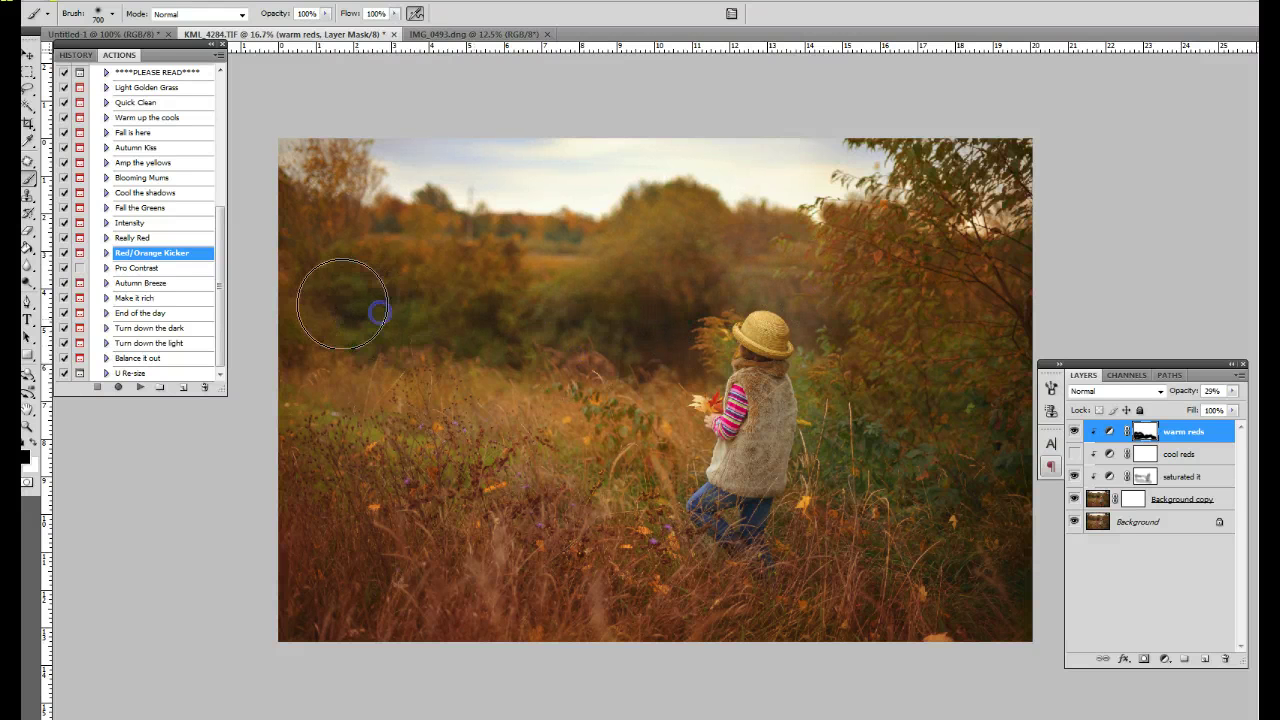
Paint the warm reds mask over the left trees, right bushes and grass around the child, and compare with the effect hidden.
left_click_drag(292, 198, 288, 203)
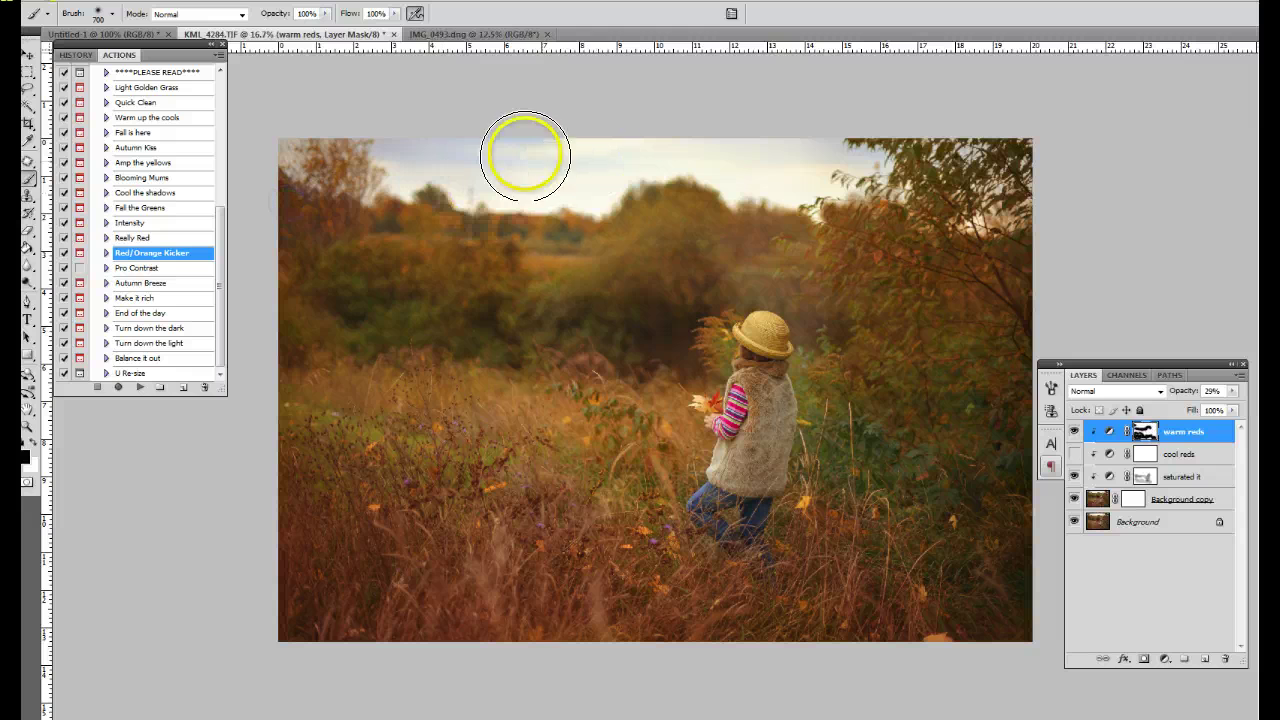
mouse_move(507, 154)
left_mouse_down()
mouse_move(828, 115)
mouse_move(1002, 288)
left_mouse_up()
mouse_move(903, 502)
left_mouse_down()
mouse_move(880, 482)
mouse_move(958, 569)
mouse_move(700, 567)
left_mouse_up()
mouse_move(563, 520)
left_mouse_down()
mouse_move(591, 434)
mouse_move(511, 446)
mouse_move(314, 414)
mouse_move(466, 443)
mouse_move(697, 455)
left_mouse_up()
mouse_move(673, 543)
left_mouse_down()
mouse_move(378, 482)
mouse_move(323, 578)
mouse_move(588, 657)
mouse_move(904, 652)
mouse_move(899, 564)
mouse_move(732, 503)
mouse_move(754, 424)
mouse_move(757, 330)
mouse_move(733, 540)
left_mouse_up()
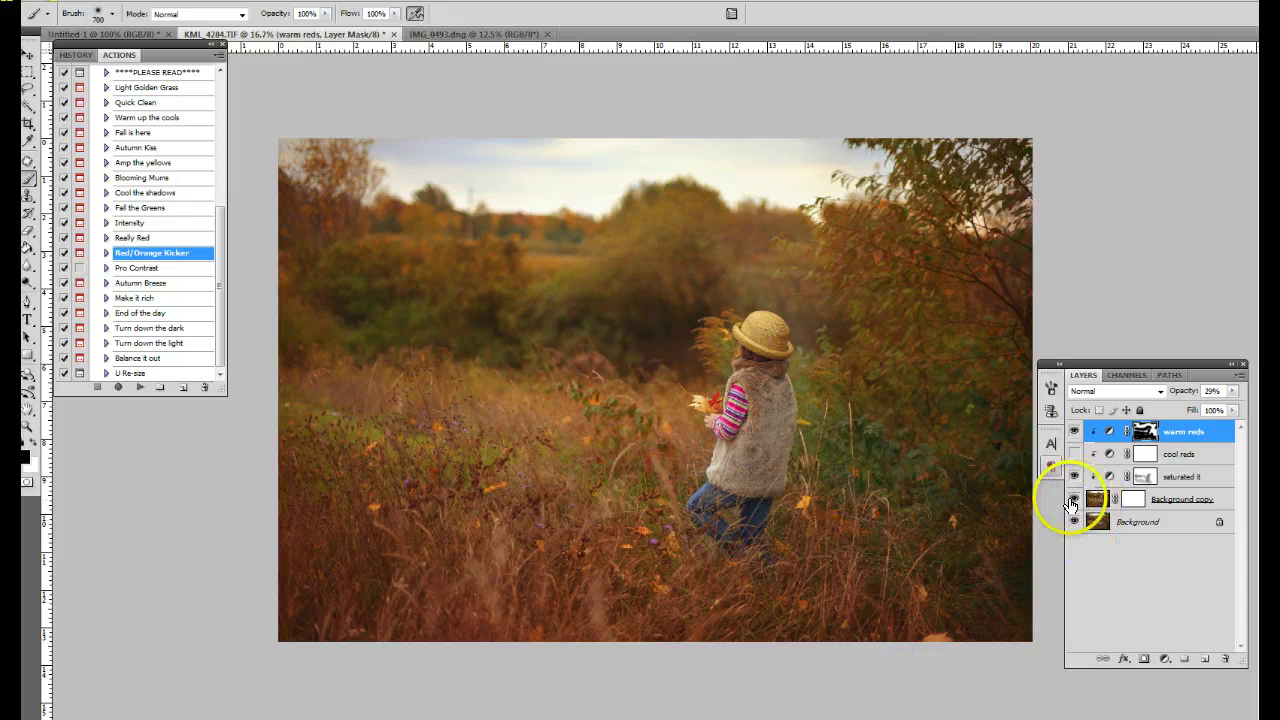
left_click(1073, 499)
left_click(1073, 499)
left_click(1071, 499)
left_click(1071, 499)
left_click(1071, 499)
Set the warm reds layer's opacity to 52% and paint its mask over the background bush above the child.
left_click(1176, 438)
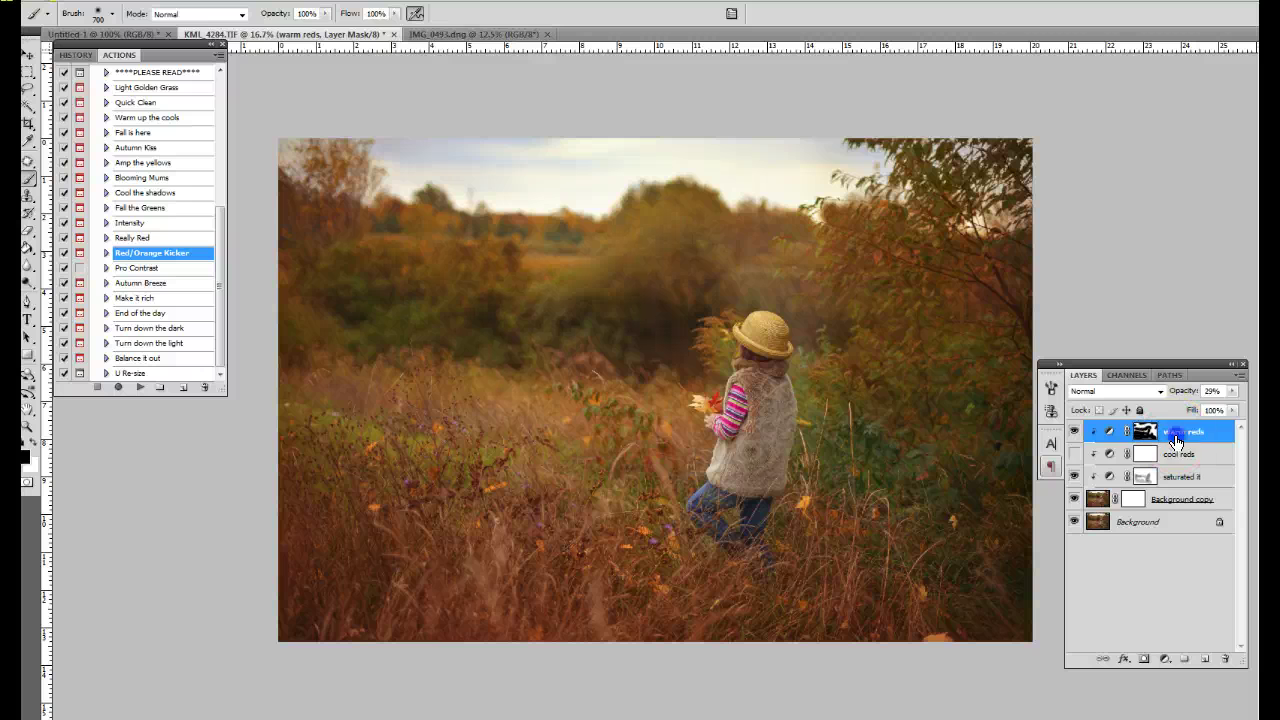
left_click(1233, 391)
left_click_drag(1185, 417, 1192, 410)
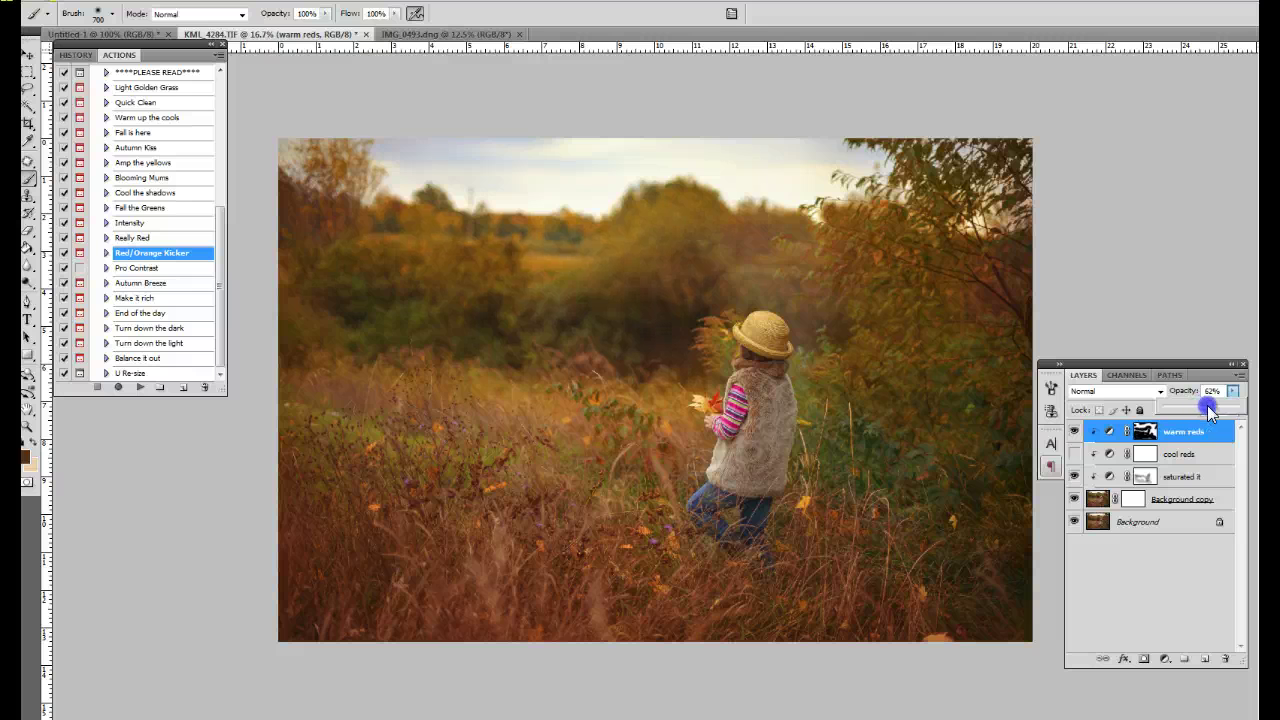
left_click_drag(1207, 405, 1201, 411)
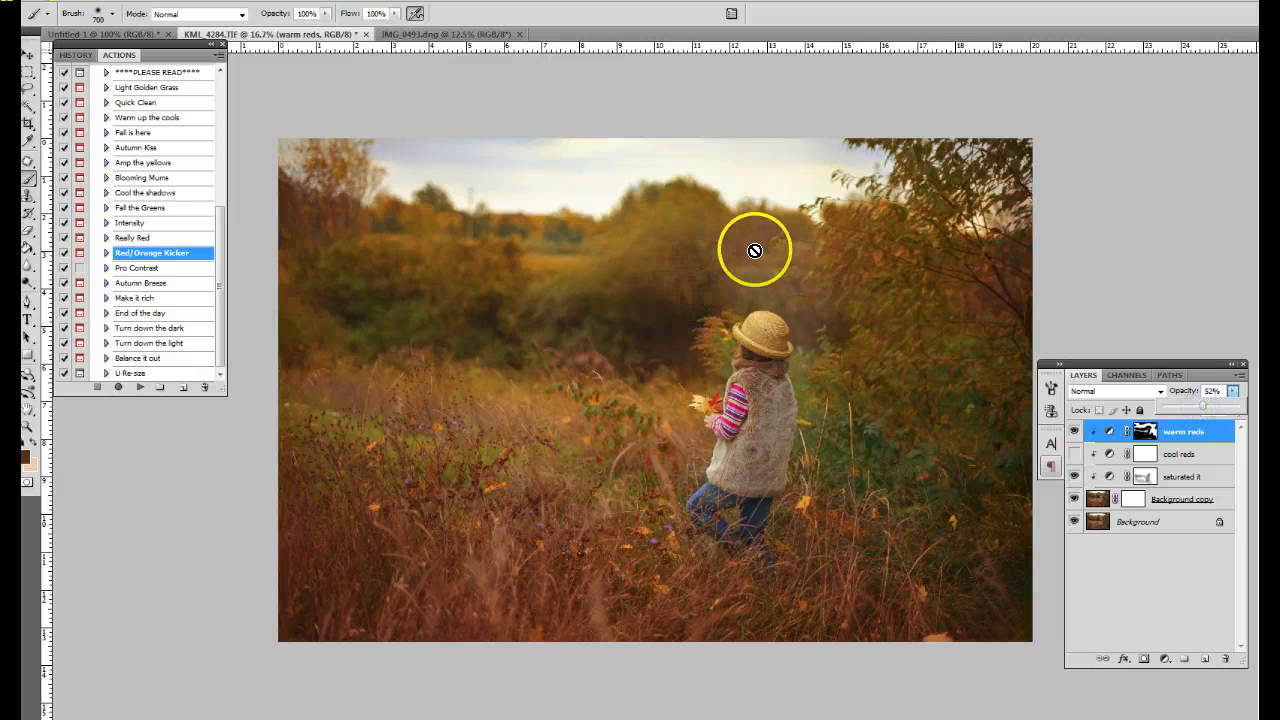
left_click(1145, 431)
left_click_drag(685, 240, 681, 224)
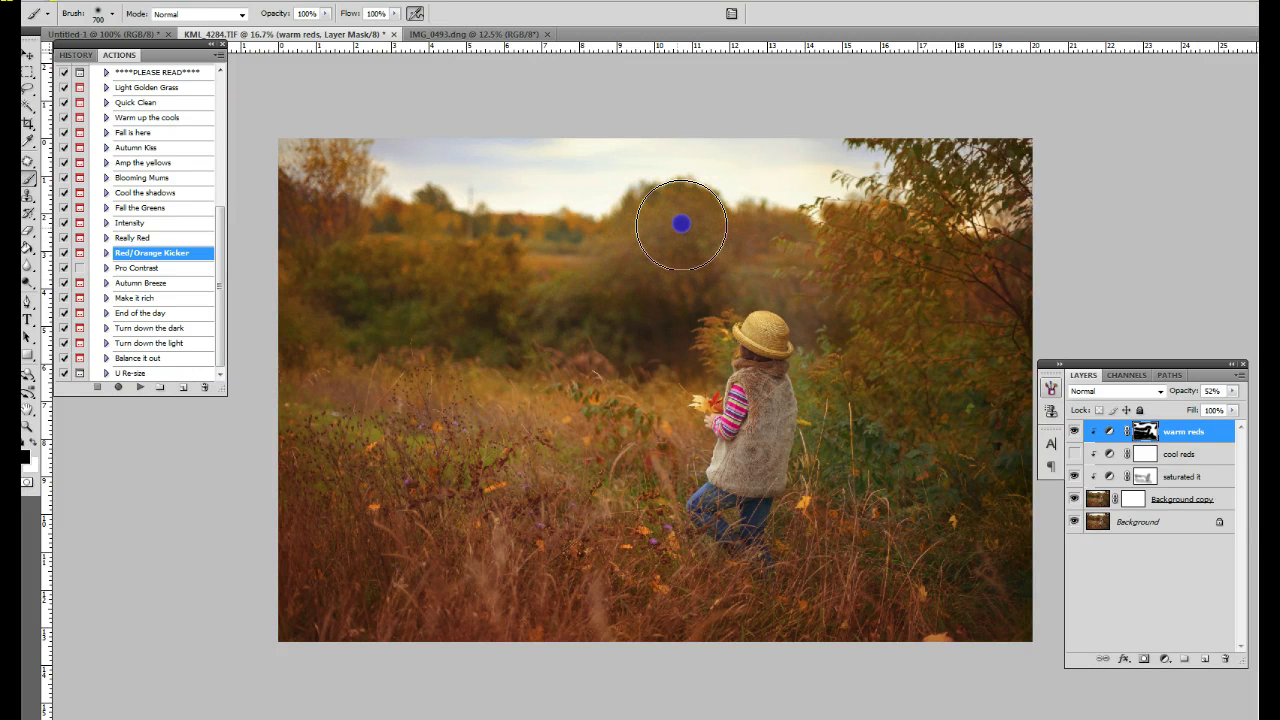
left_click_drag(681, 224, 680, 226)
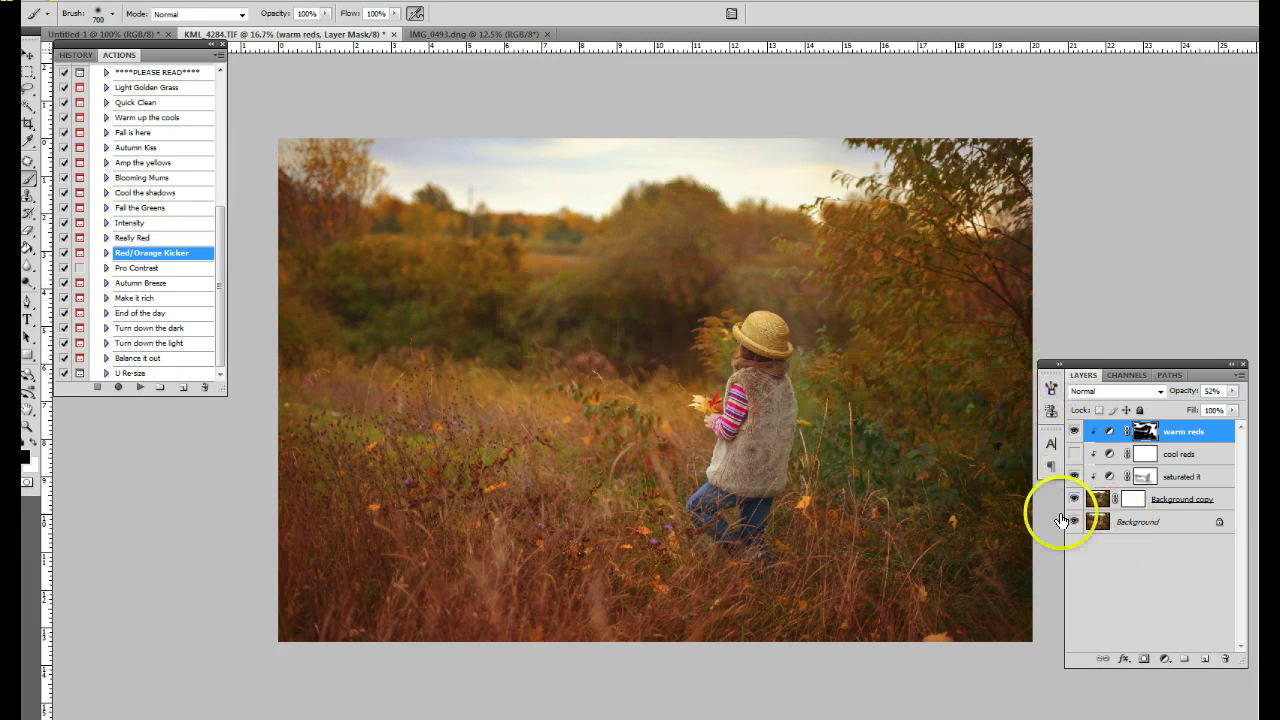
left_click(1072, 500)
Flatten the image, discarding hidden layers, and run the Make it rich action on it.
left_click(140, 0)
left_click(187, 501)
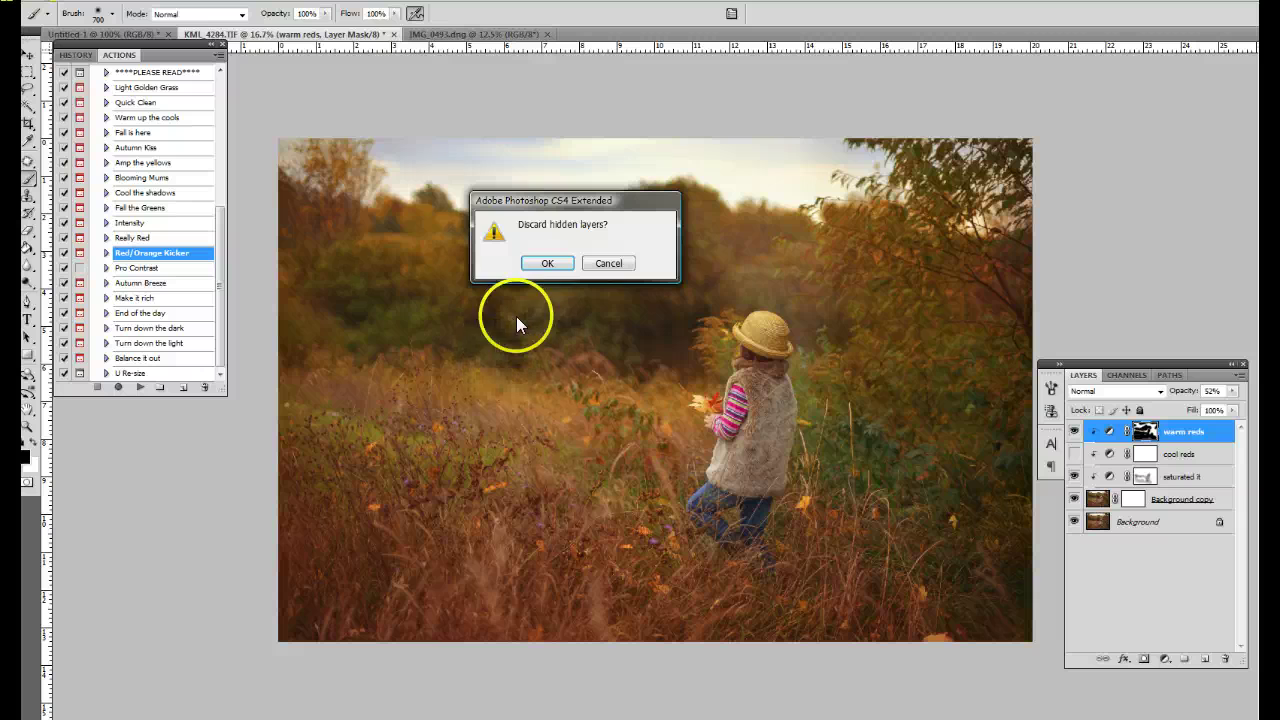
left_click(540, 261)
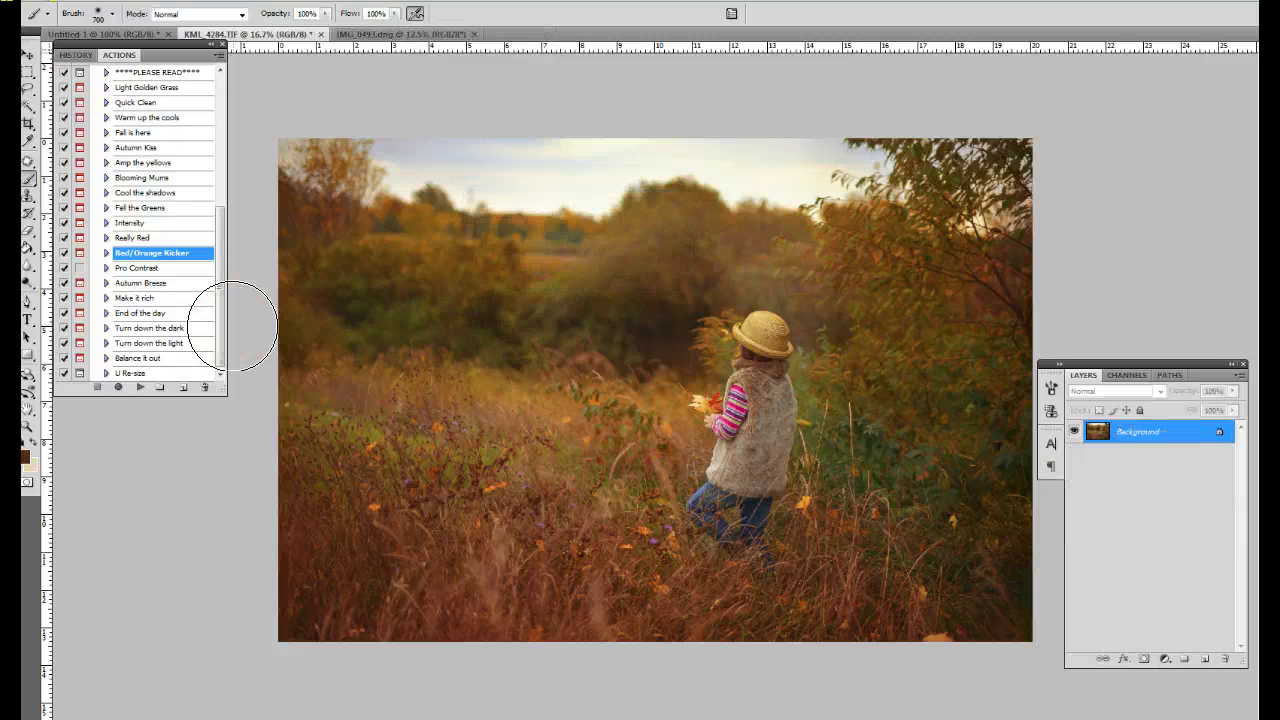
left_click(142, 298)
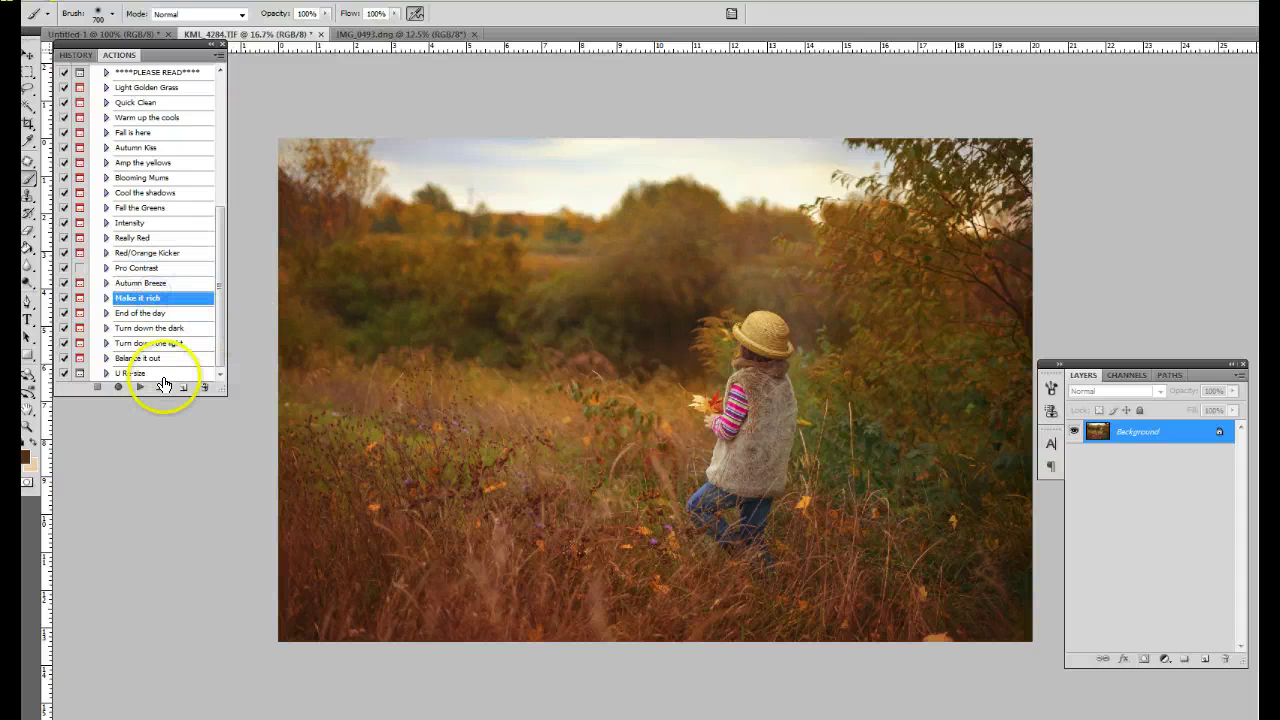
left_click(140, 387)
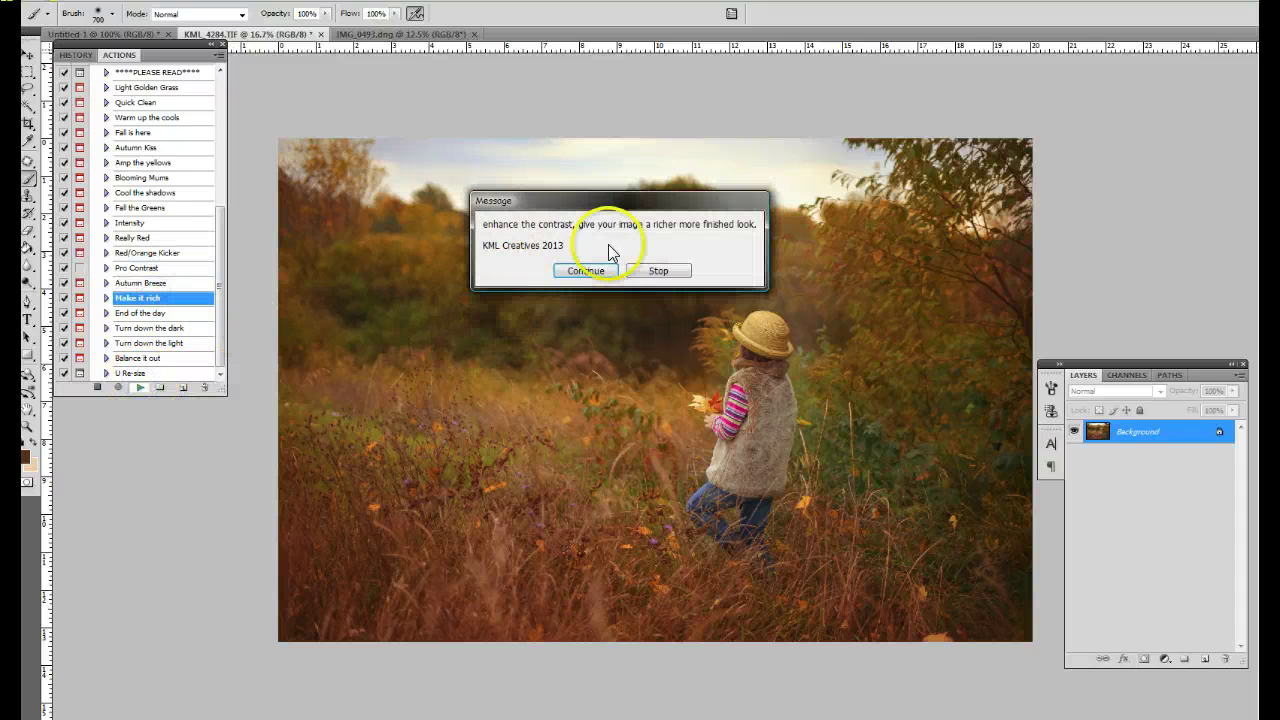
left_click(584, 274)
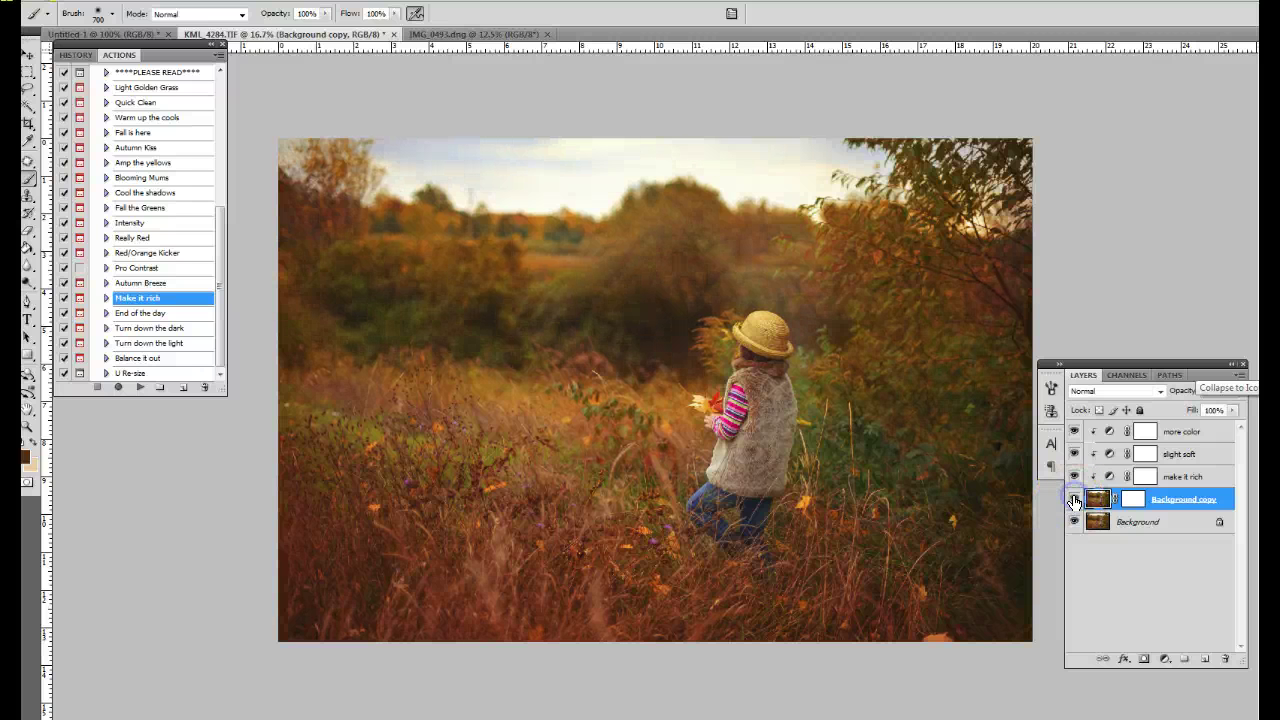
Lower the brush opacity to 52% and paint the Background copy layer's mask over the child.
left_click(1134, 498)
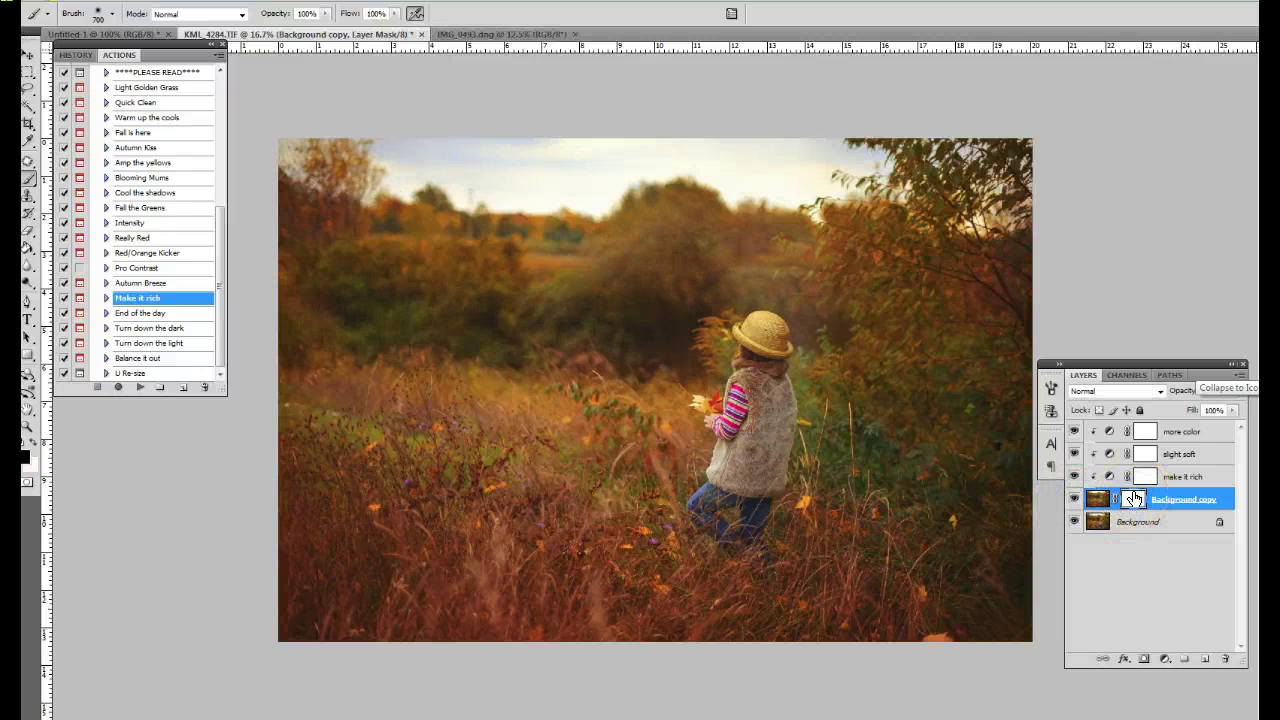
left_click(1187, 456)
left_click(1130, 499)
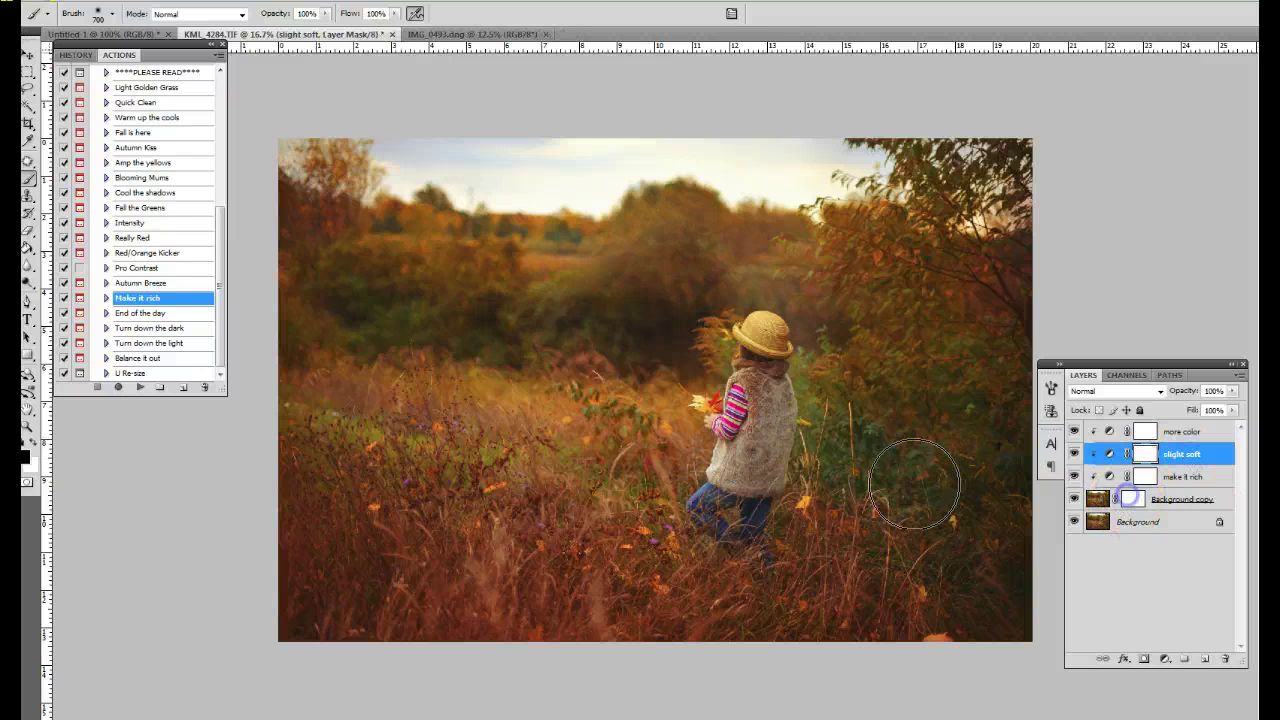
left_click(729, 476)
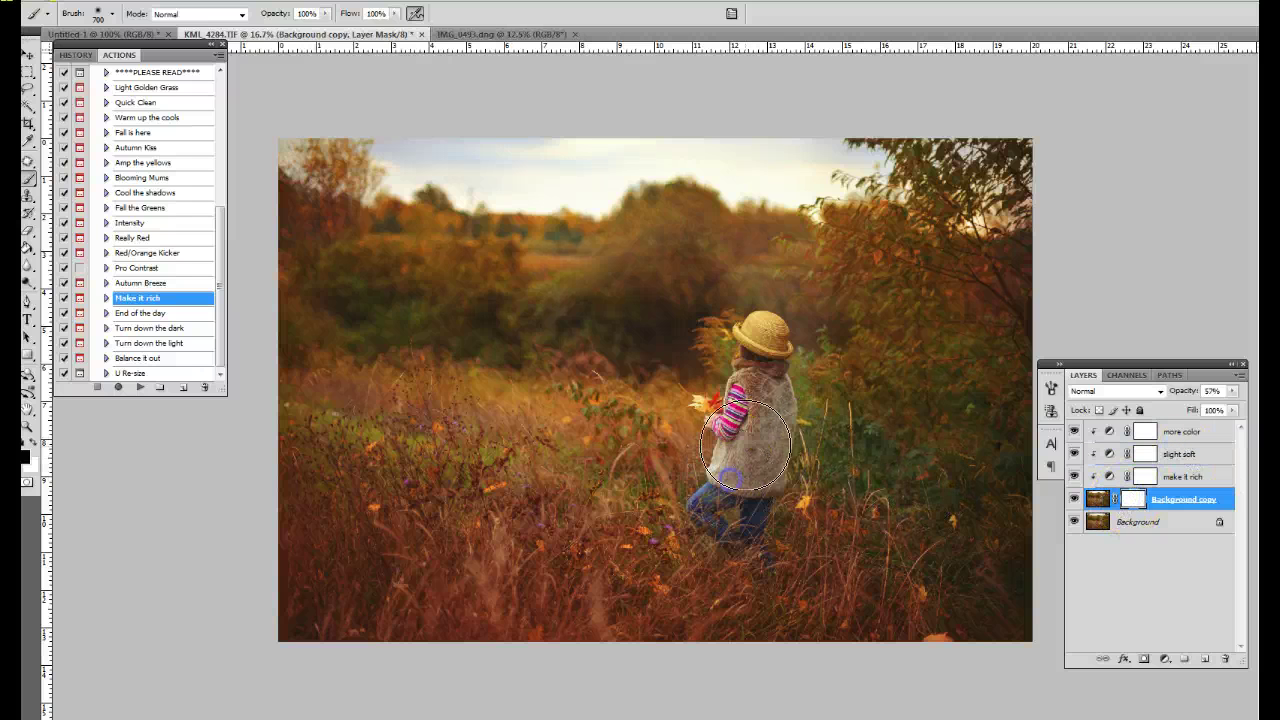
left_click(325, 13)
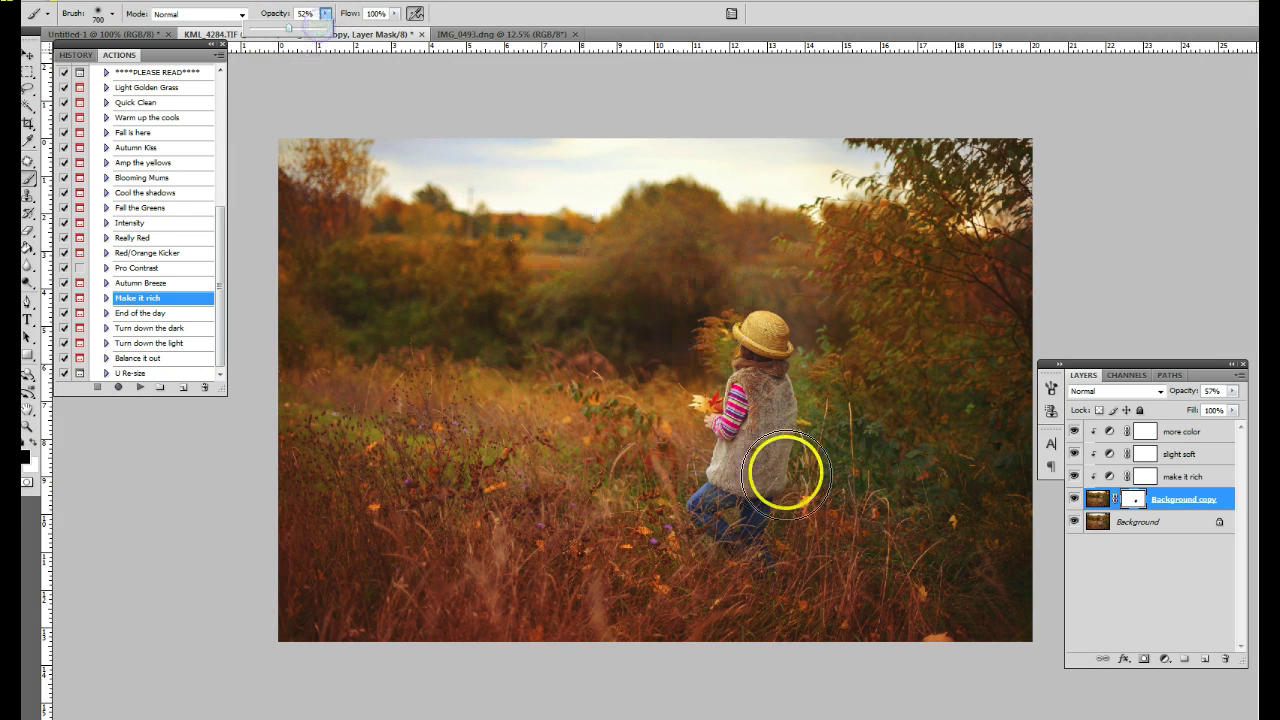
left_click(730, 506)
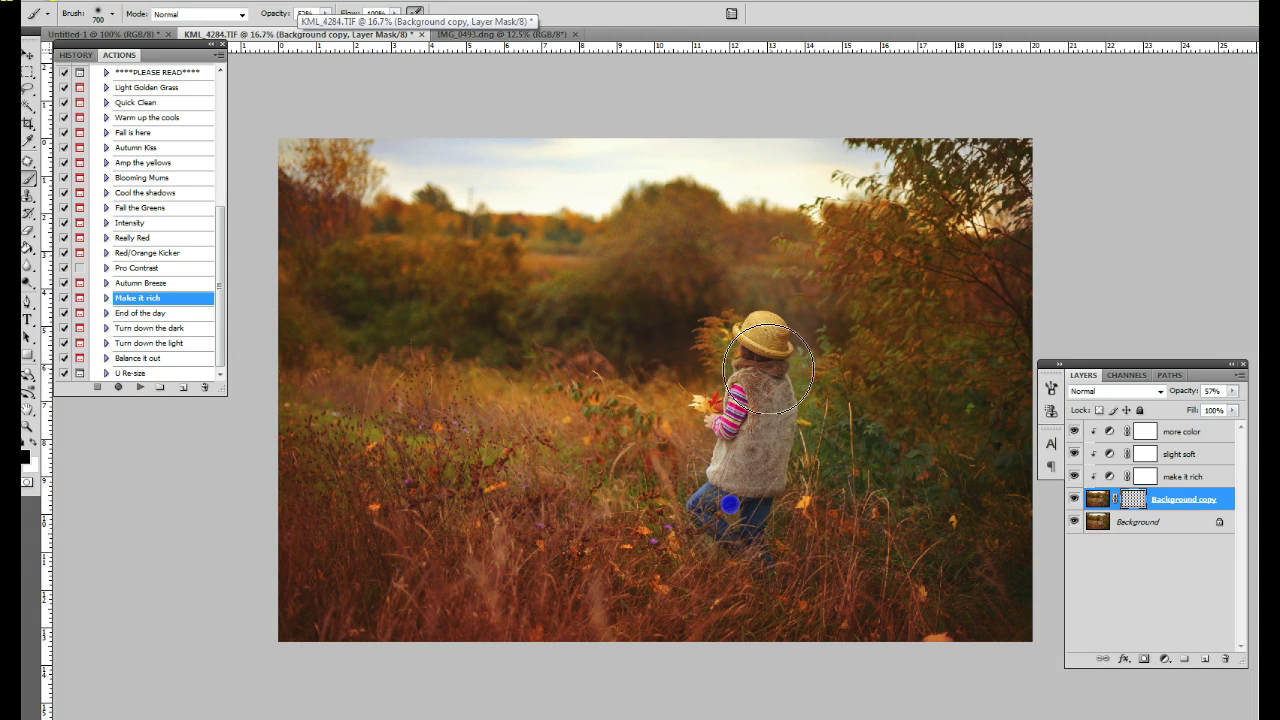
Set the Background copy layer's opacity to 39% and check the effect.
left_click(1212, 498)
left_click(1239, 391)
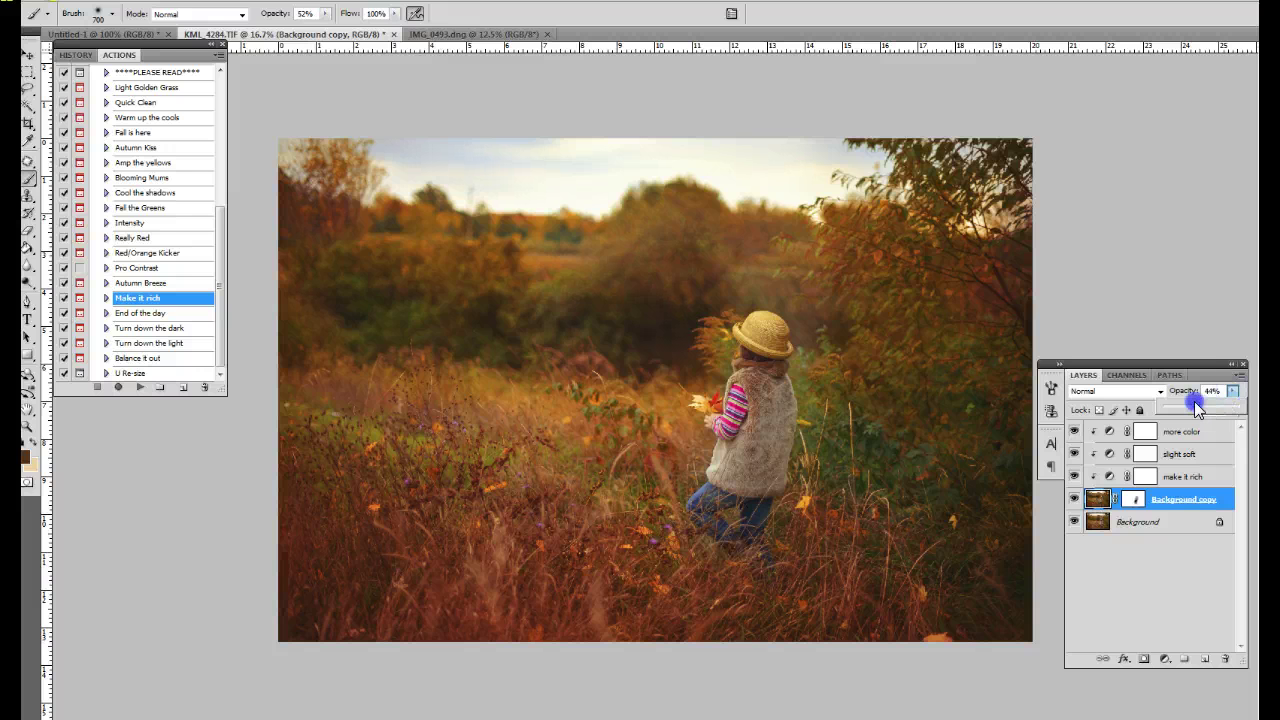
left_click(1075, 498)
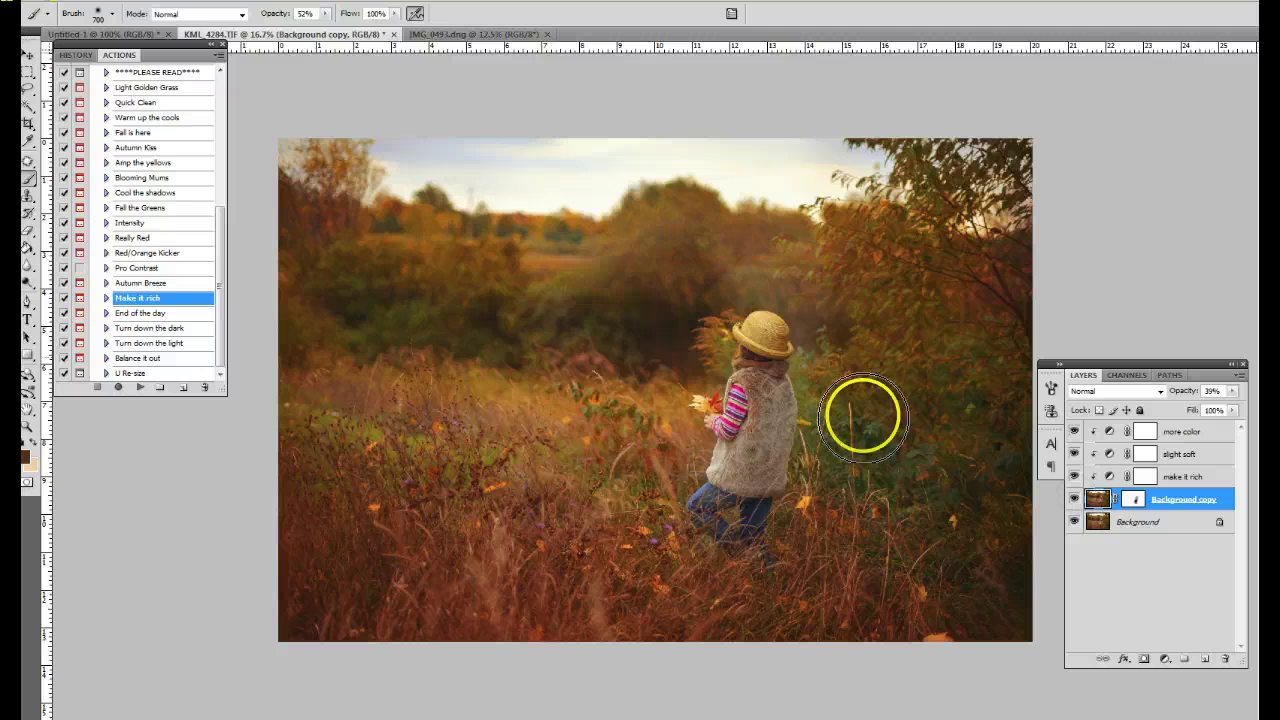
Flatten the image, run the End of the day action on it, and compare before and after.
left_click(148, 1)
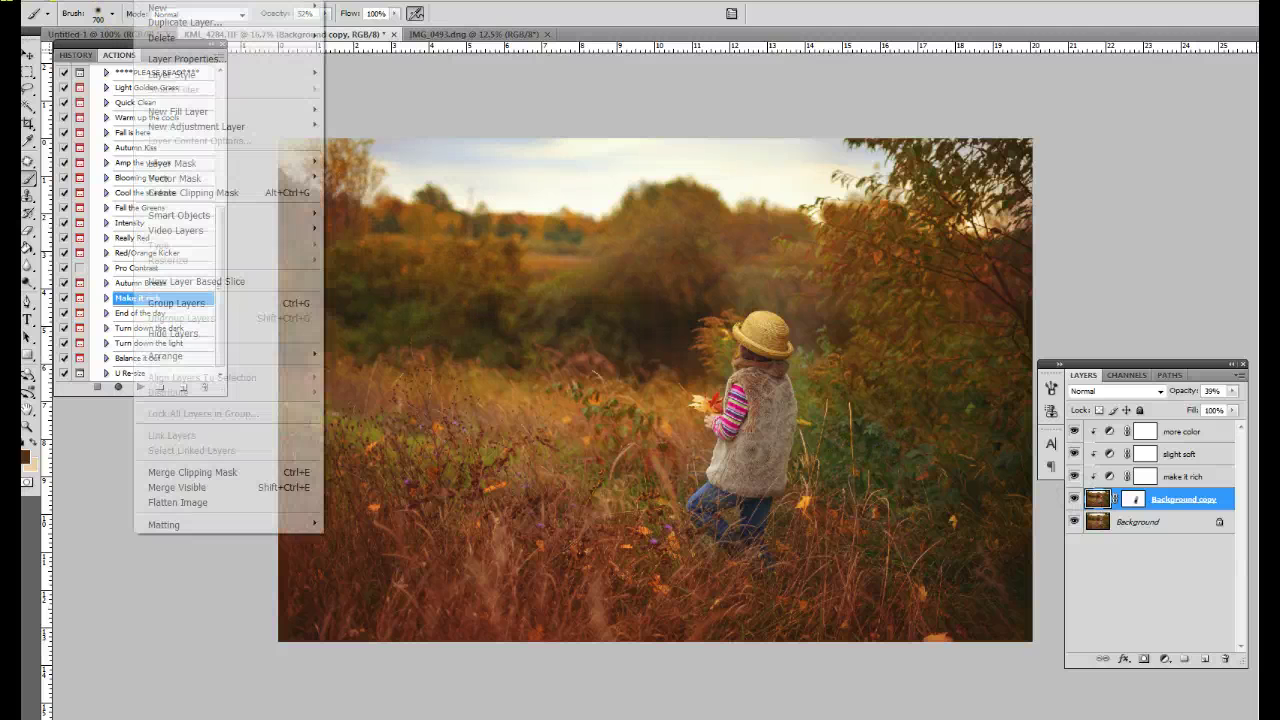
left_click(147, 503)
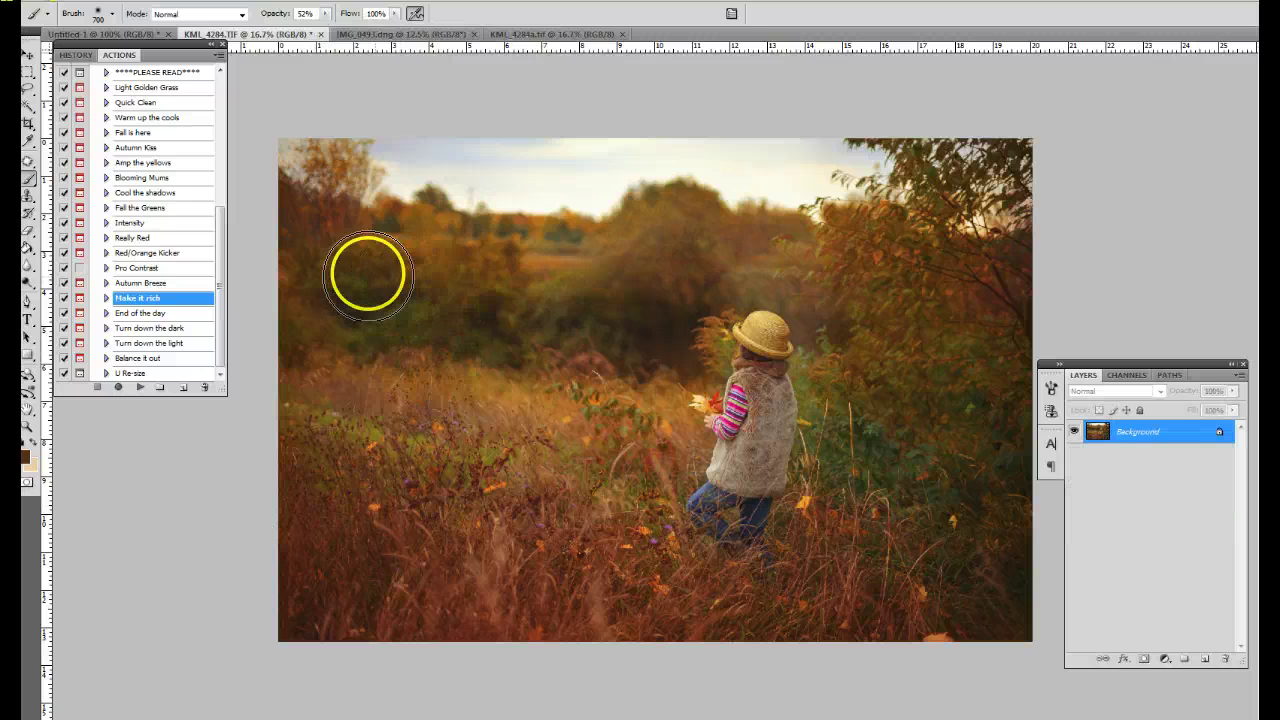
left_click(153, 315)
left_click(138, 387)
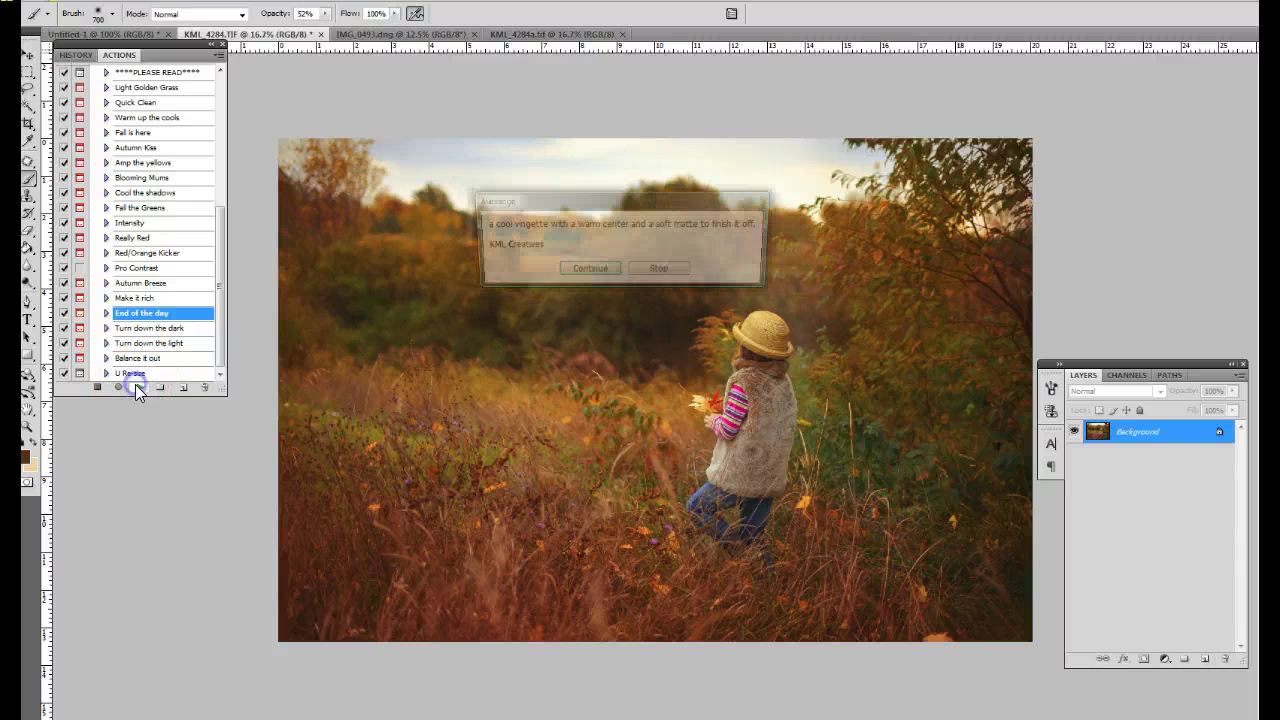
left_click(587, 271)
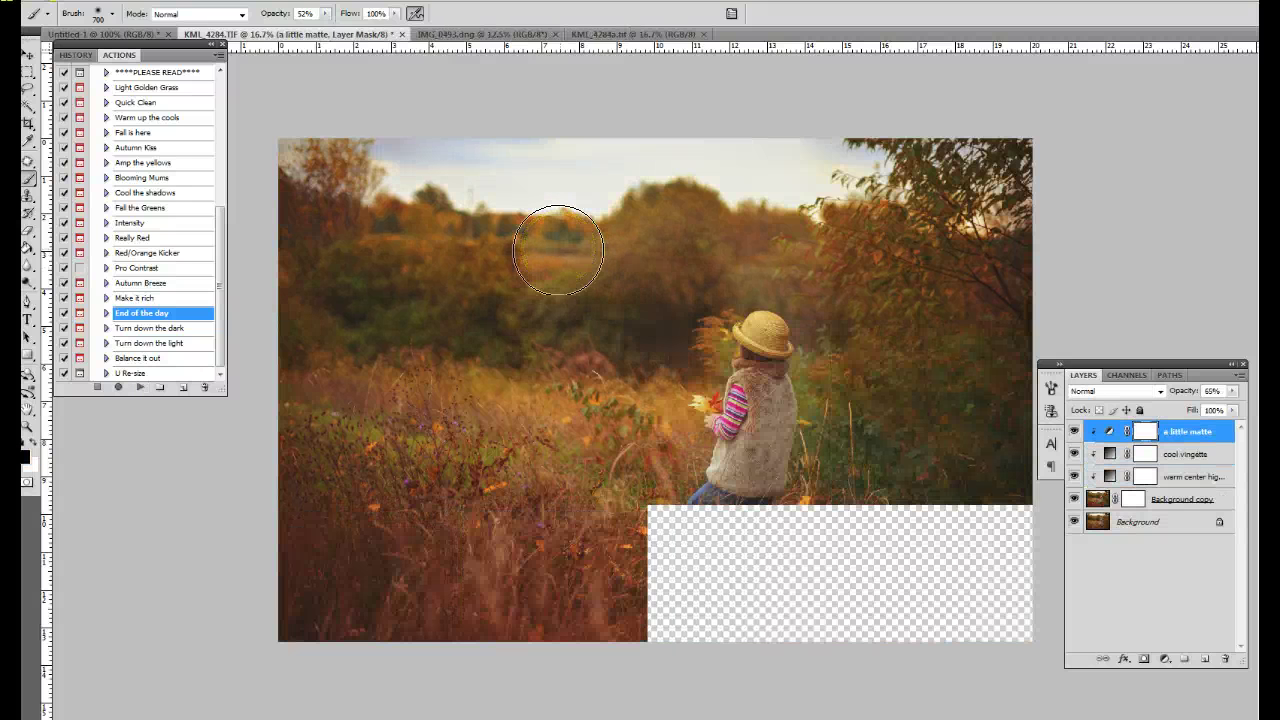
left_click(540, 265)
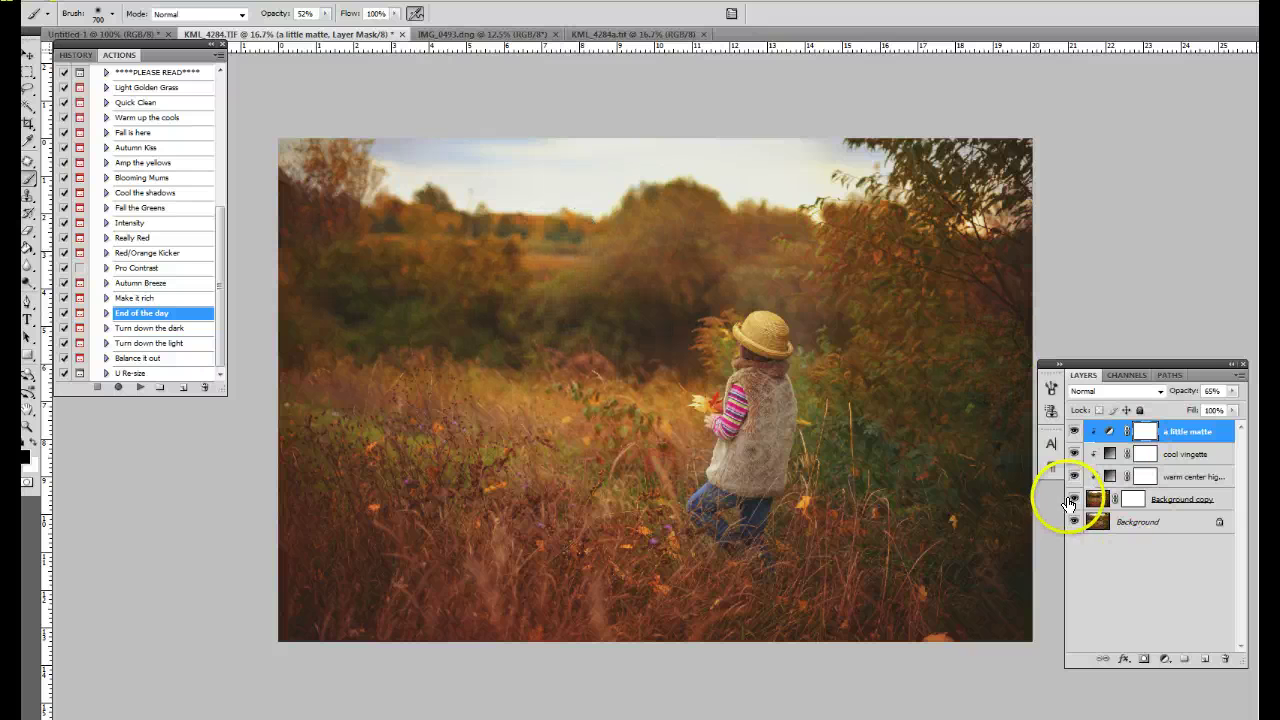
left_click(1073, 499)
left_click(1073, 499)
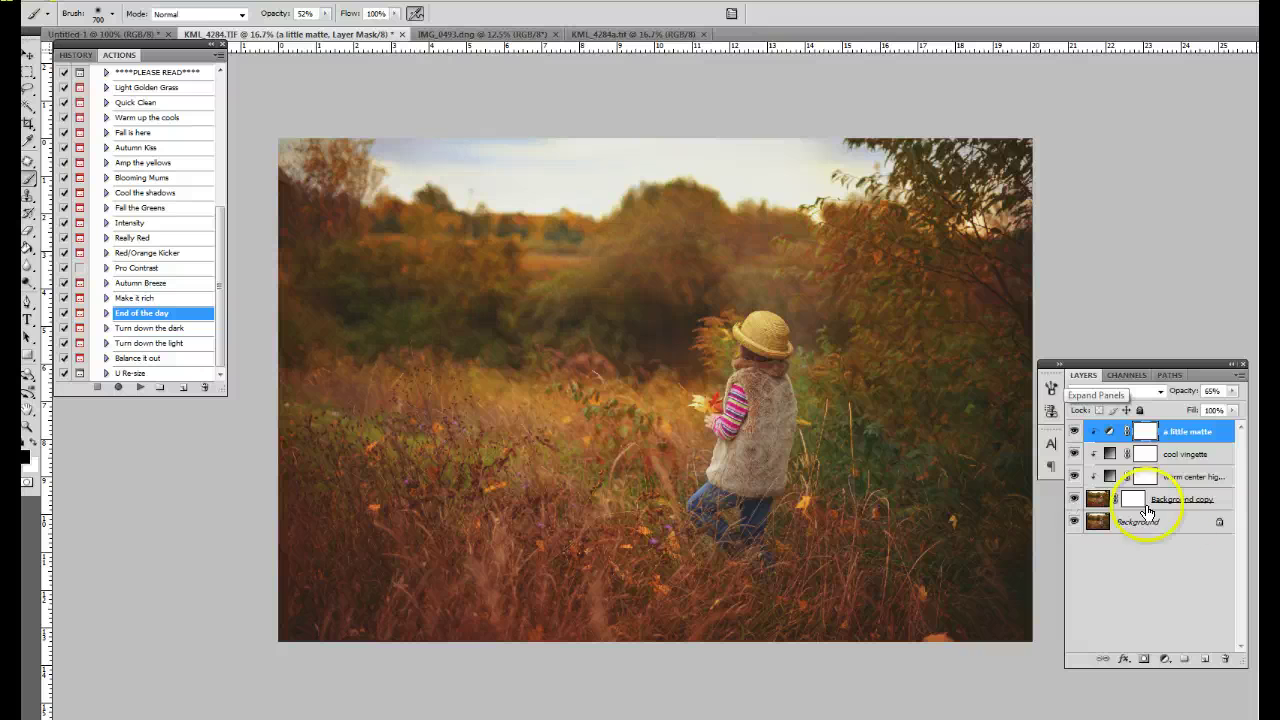
Set the cool vingette layer's opacity to 100% and paint its mask over the treeline and the child with the 52% brush.
left_click(1207, 456)
left_click(1233, 391)
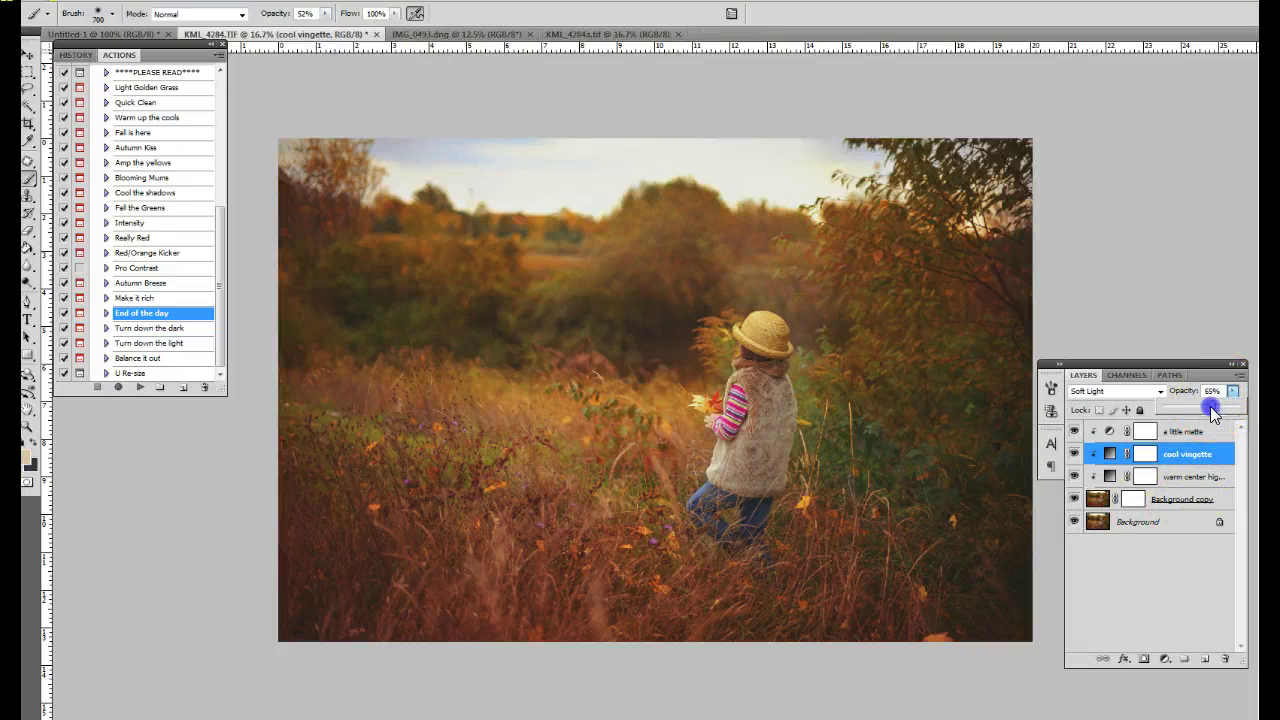
left_click_drag(1215, 407, 1233, 412)
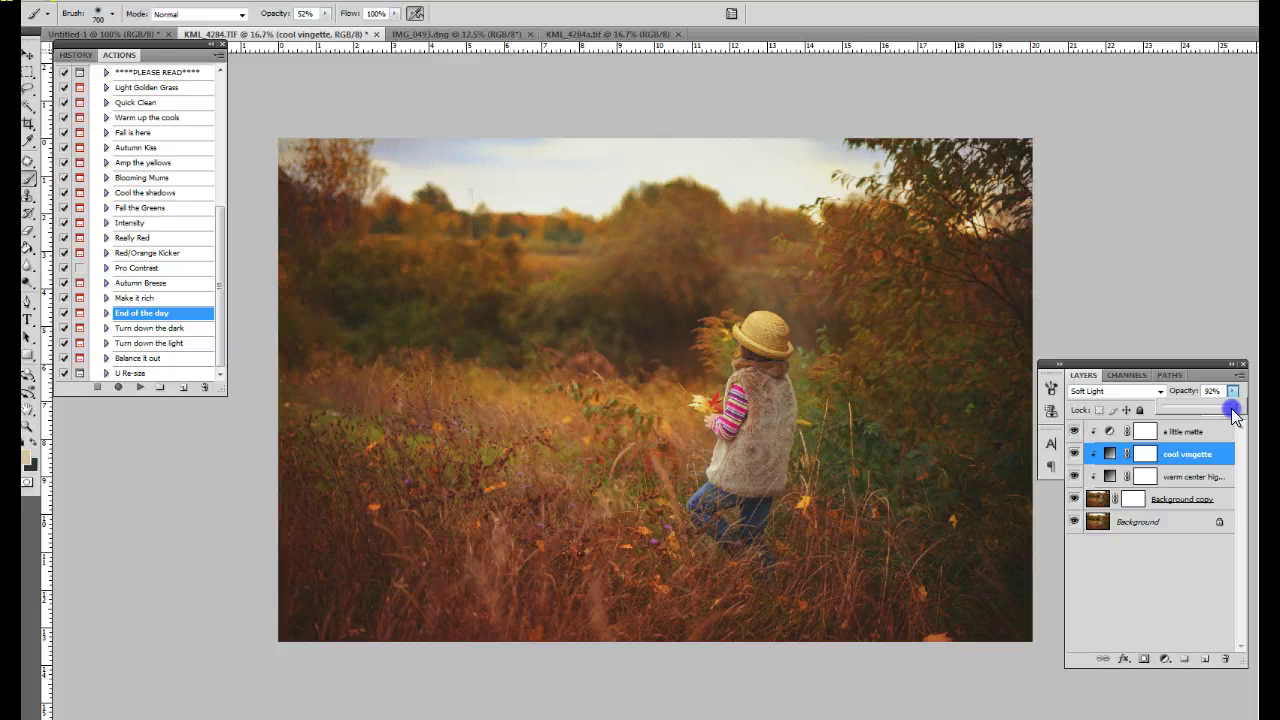
left_click(1145, 454)
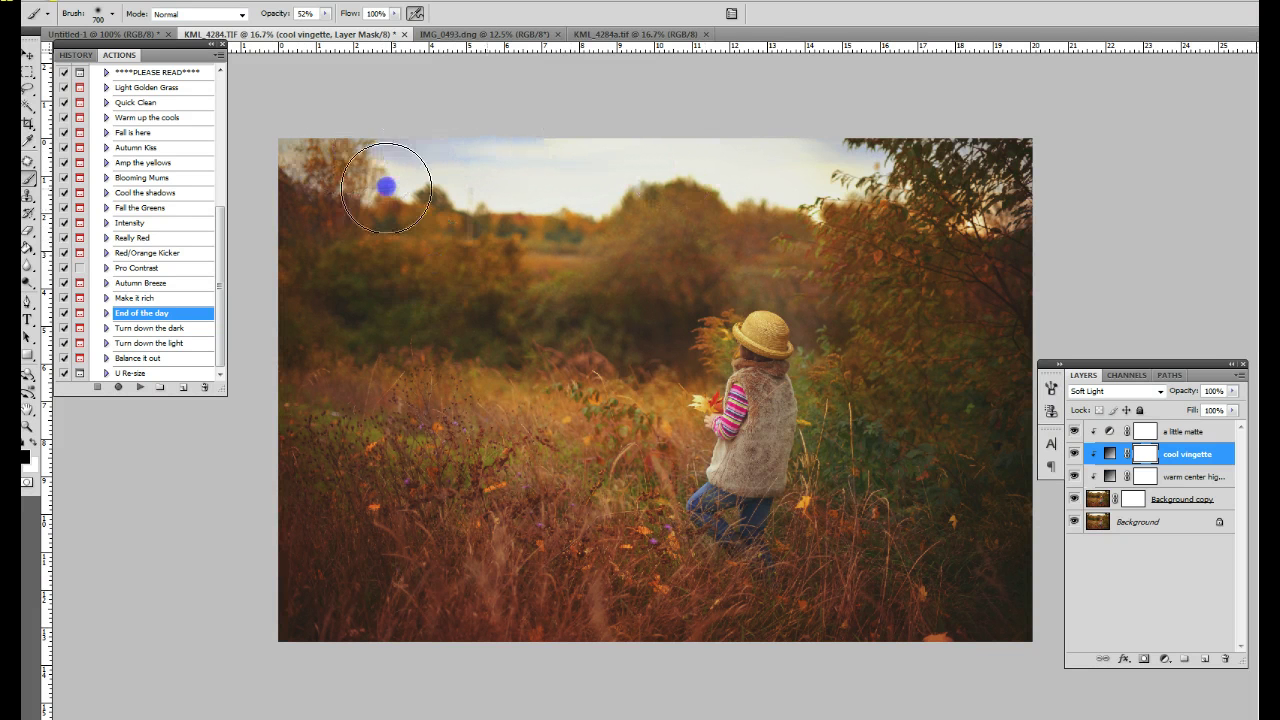
mouse_move(838, 234)
left_mouse_down()
mouse_move(1068, 188)
mouse_move(968, 167)
mouse_move(973, 193)
mouse_move(1033, 212)
mouse_move(1018, 269)
mouse_move(982, 295)
mouse_move(1020, 301)
mouse_move(980, 308)
mouse_move(972, 234)
mouse_move(999, 166)
mouse_move(842, 156)
mouse_move(776, 260)
mouse_move(716, 223)
mouse_move(739, 278)
mouse_move(782, 268)
mouse_move(662, 206)
mouse_move(597, 233)
mouse_move(527, 298)
mouse_move(537, 286)
mouse_move(497, 274)
mouse_move(291, 263)
mouse_move(298, 324)
mouse_move(338, 218)
mouse_move(411, 175)
mouse_move(526, 307)
mouse_move(686, 263)
left_mouse_up()
mouse_move(766, 329)
left_mouse_down()
mouse_move(771, 447)
mouse_move(714, 489)
mouse_move(743, 512)
mouse_move(753, 417)
mouse_move(721, 433)
mouse_move(764, 340)
left_mouse_up()
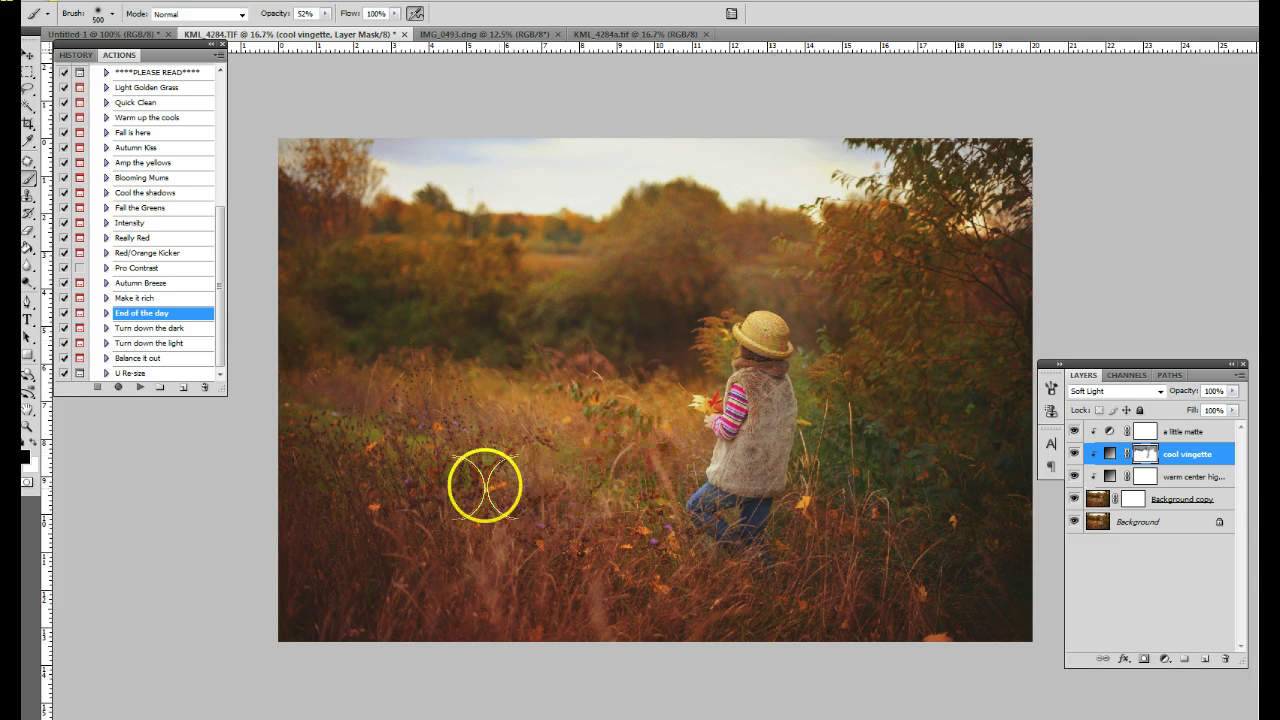
Enlarge the brush to 700, lower its opacity to 34%, and paint the cool vingette mask over the grass left of the child.
key("bracketright")
key("bracketright")
key("bracketright")
key("bracketright")
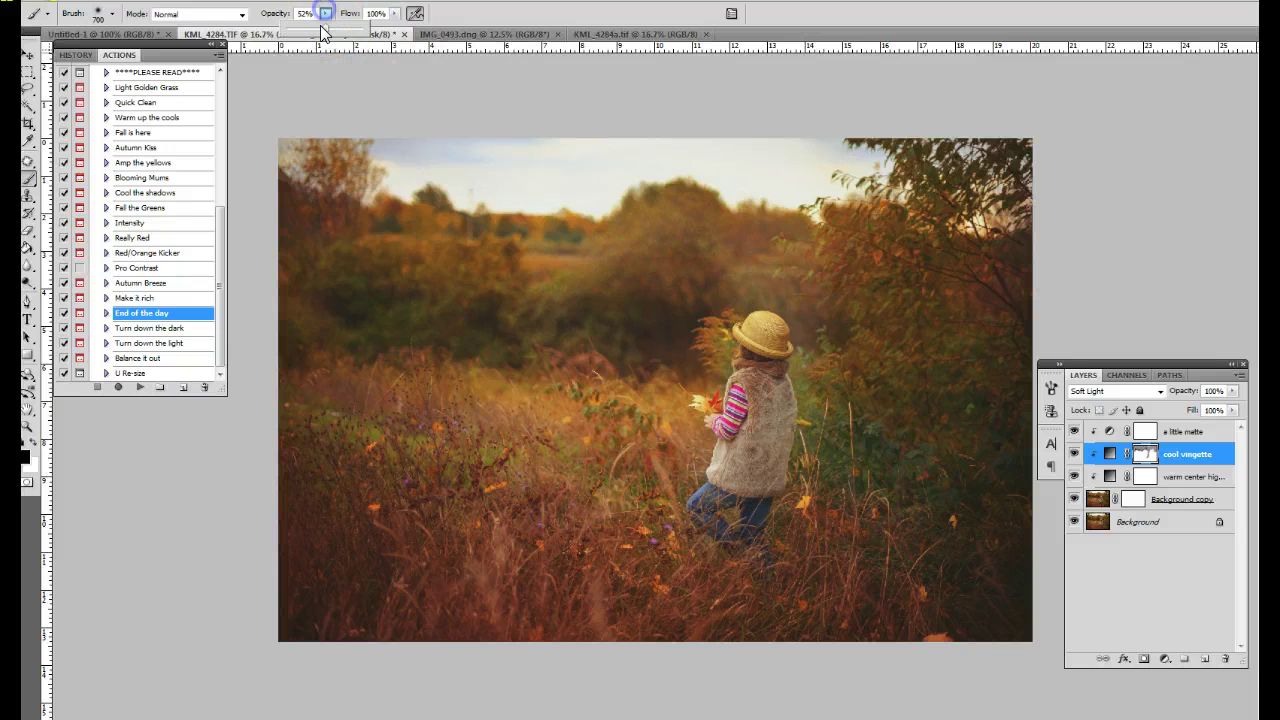
left_click_drag(325, 13, 320, 30)
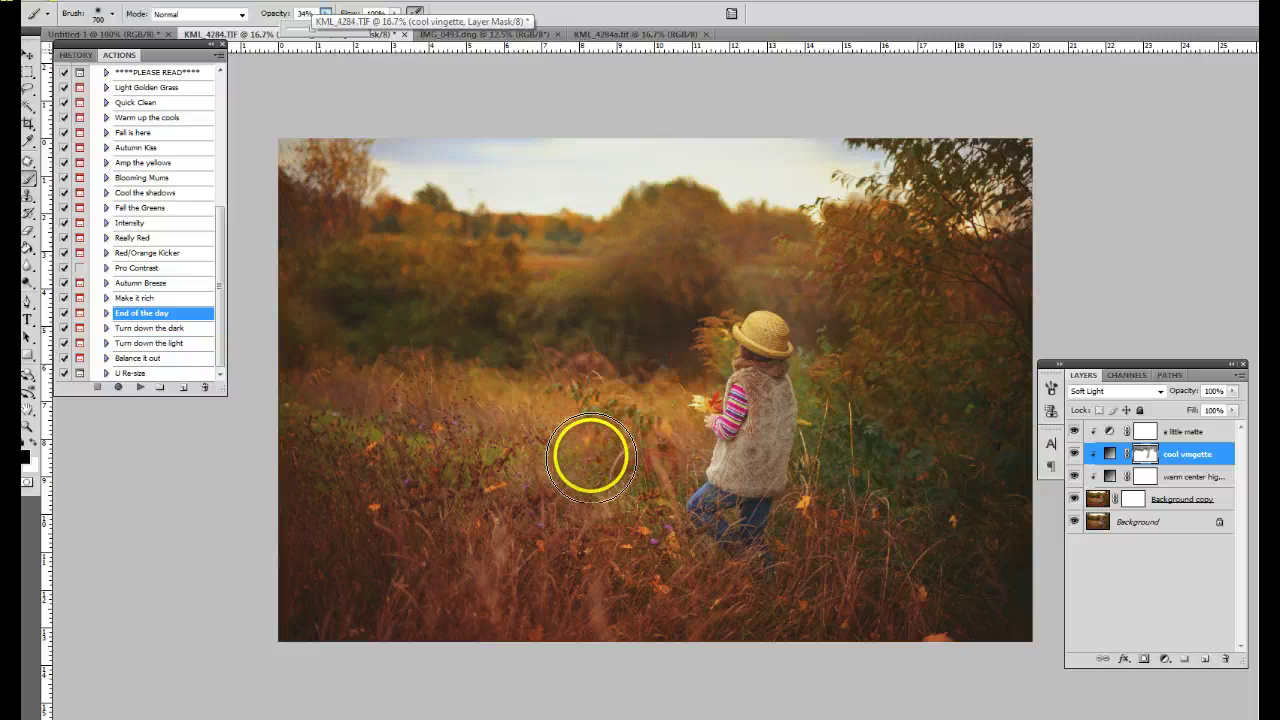
left_click_drag(589, 451, 591, 457)
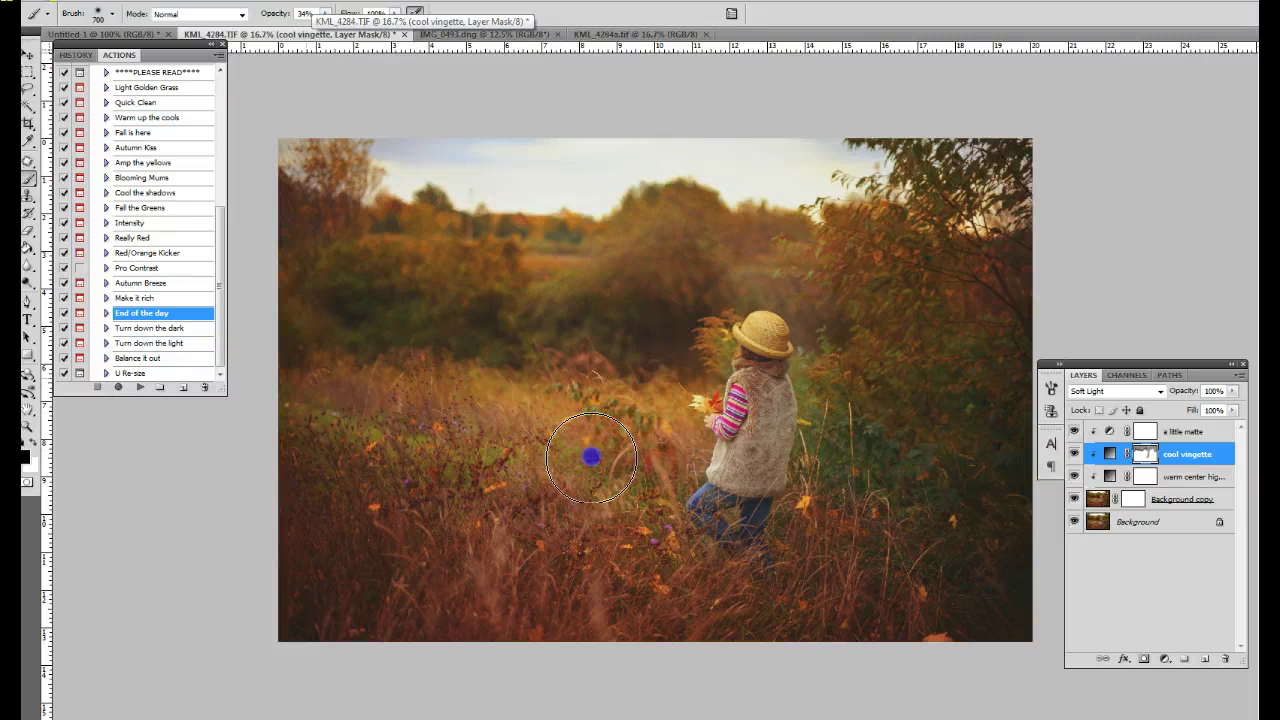
mouse_move(591, 457)
left_mouse_down()
mouse_move(636, 417)
mouse_move(585, 451)
mouse_move(347, 399)
mouse_move(323, 338)
mouse_move(295, 347)
mouse_move(622, 304)
mouse_move(718, 346)
mouse_move(727, 466)
mouse_move(863, 480)
mouse_move(793, 431)
mouse_move(700, 493)
mouse_move(594, 384)
mouse_move(284, 374)
left_mouse_up()
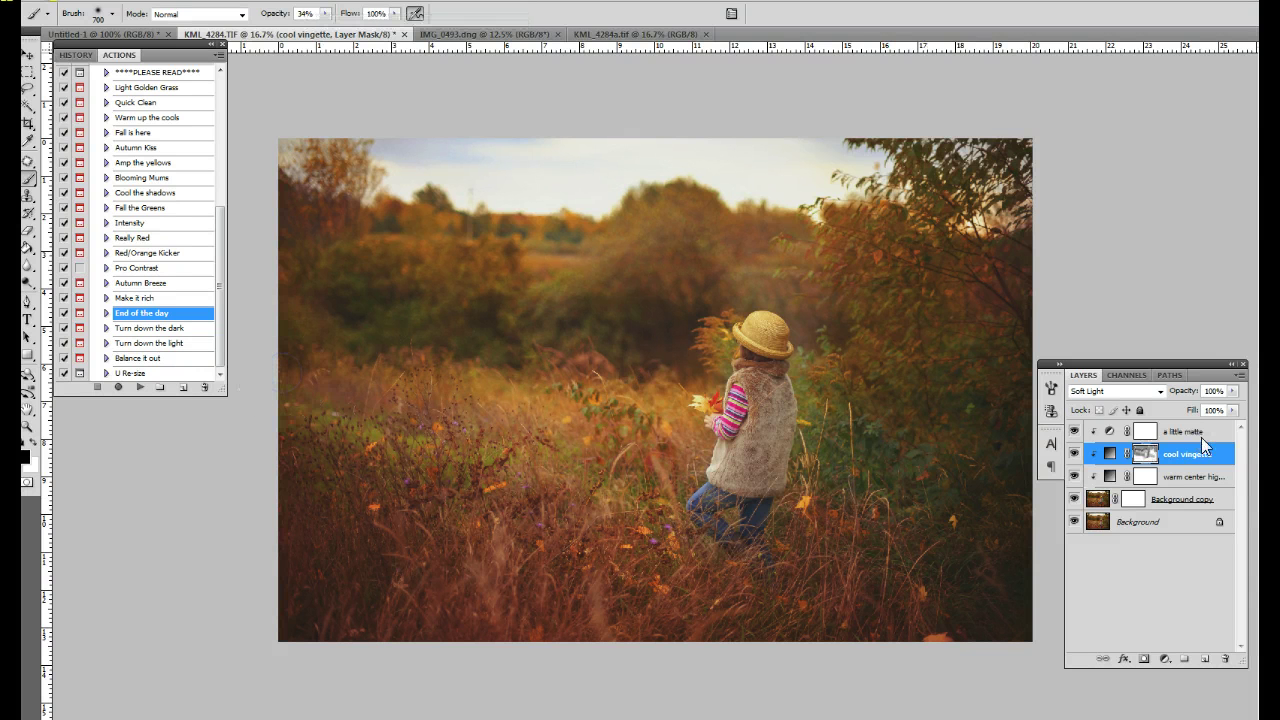
Hide and show the a little matte layer to compare its effect on the photo.
left_click(1196, 436)
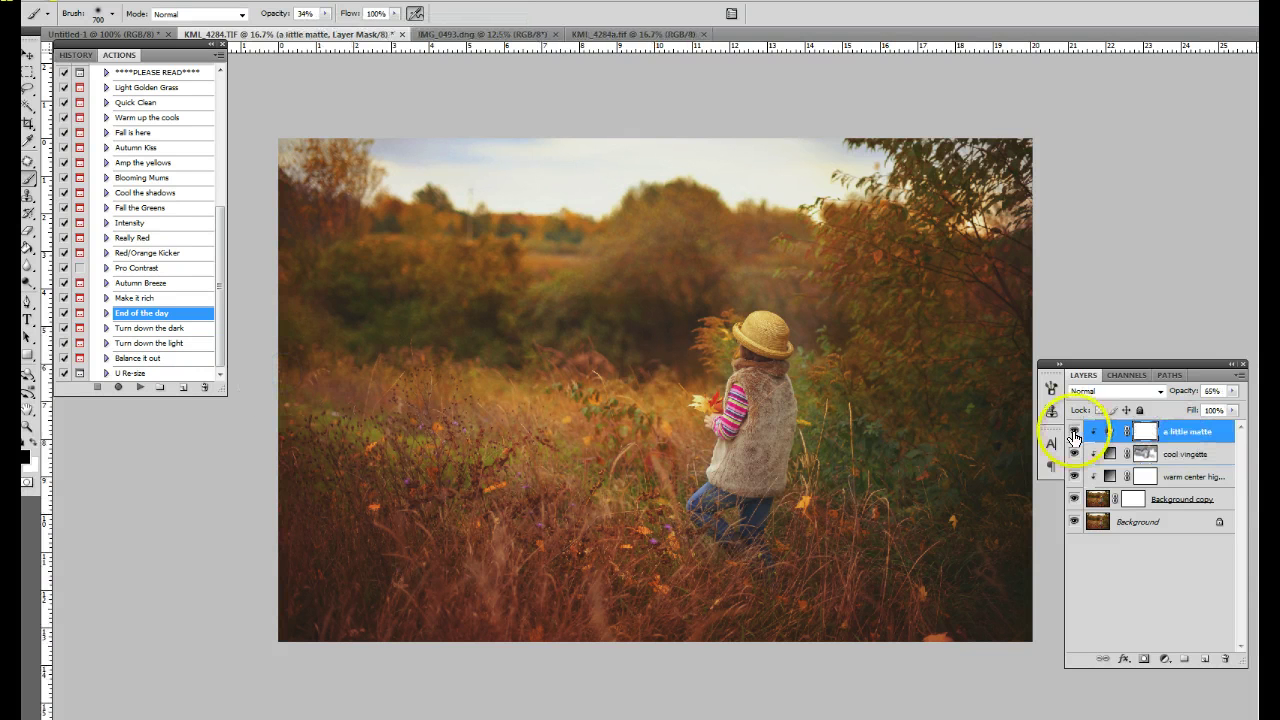
left_click(1073, 431)
left_click(1073, 431)
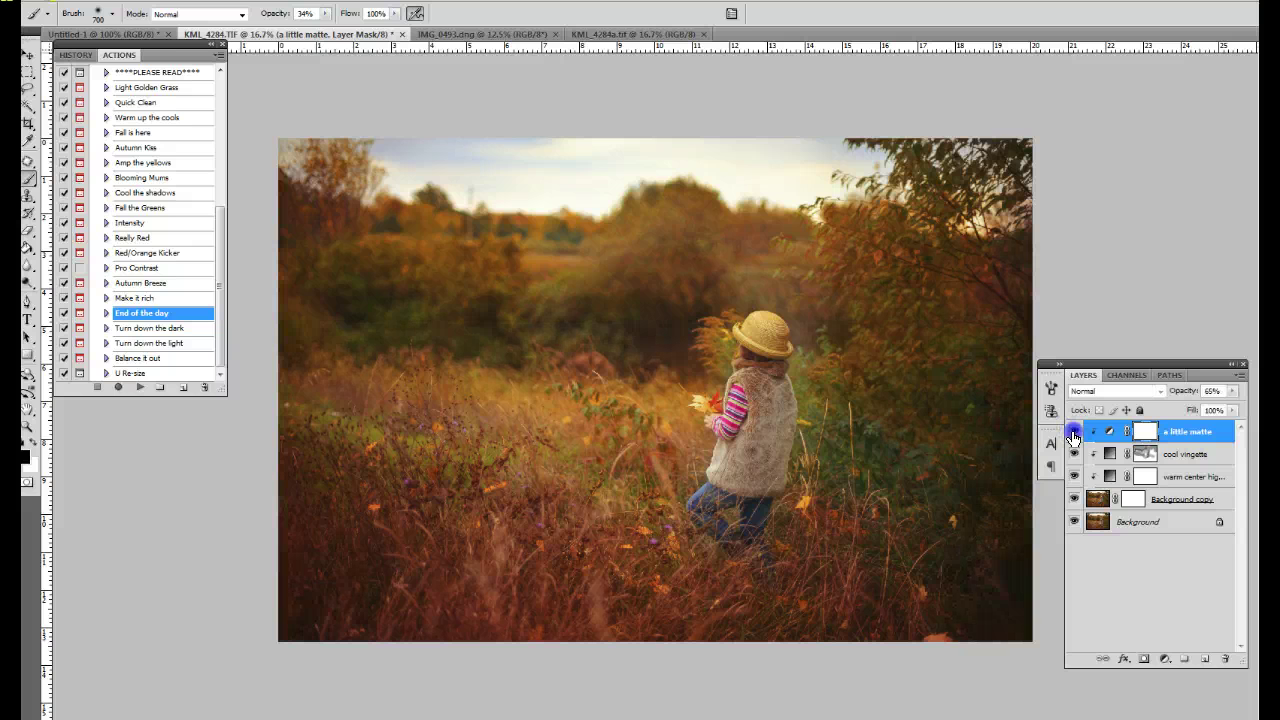
Reduce the brush size to 400 and paint the a little matte layer's mask over the child at 34% opacity.
left_click(1152, 431)
key("bracketleft")
key("bracketleft")
key("bracketleft")
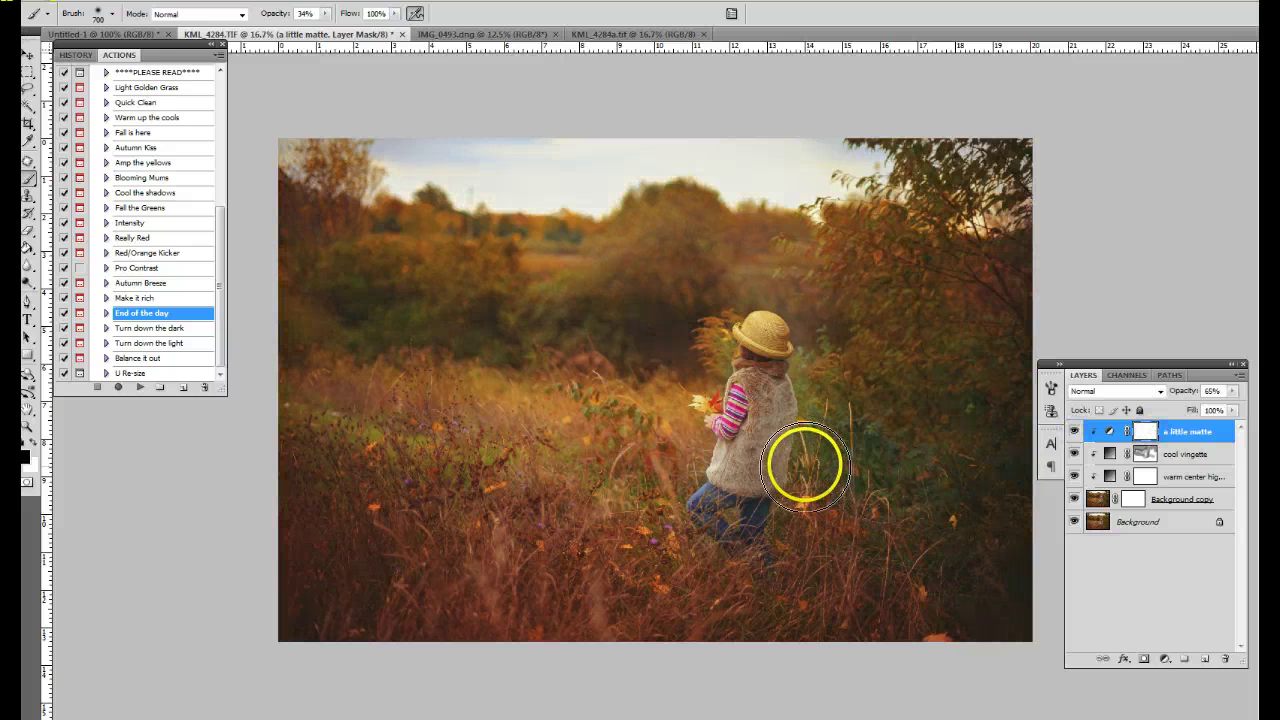
mouse_move(762, 338)
left_mouse_down()
mouse_move(776, 336)
mouse_move(746, 409)
mouse_move(730, 512)
mouse_move(748, 521)
mouse_move(780, 414)
mouse_move(749, 334)
mouse_move(745, 414)
mouse_move(705, 492)
mouse_move(749, 509)
mouse_move(773, 347)
left_mouse_up()
Hide and show the Background copy layer to compare before and after, and flatten the image.
left_click(1075, 499)
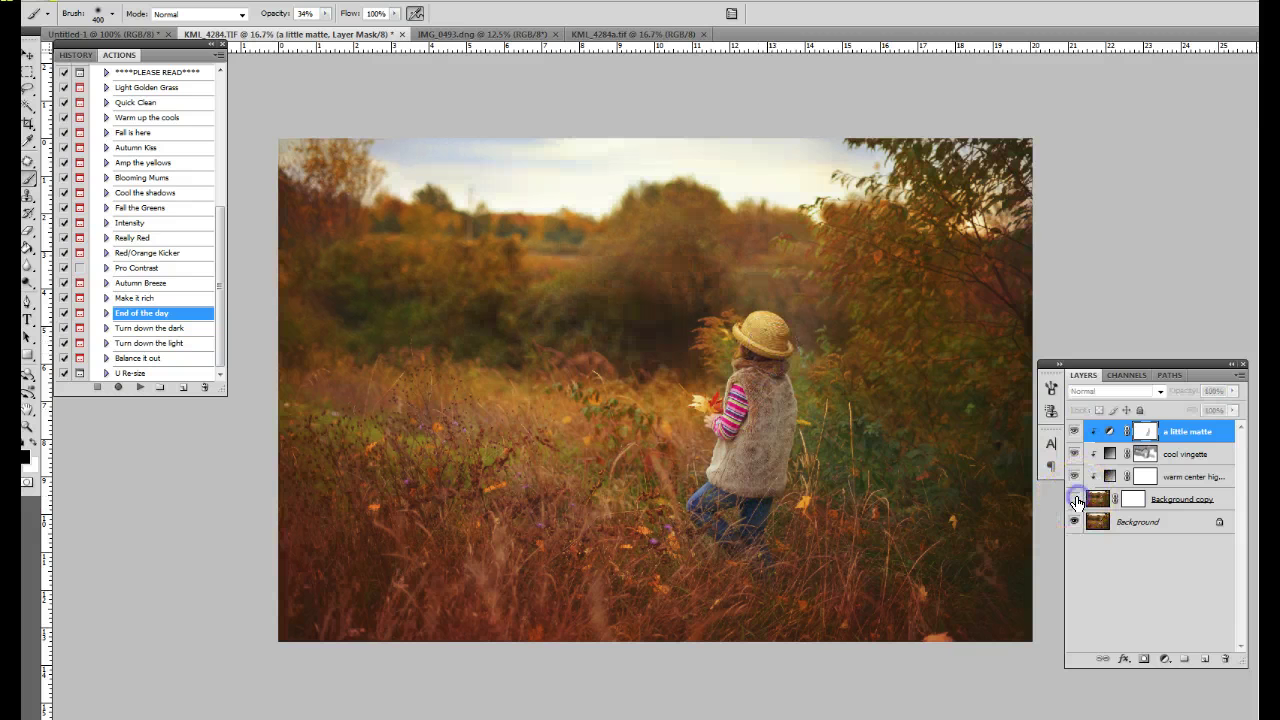
left_click(1075, 499)
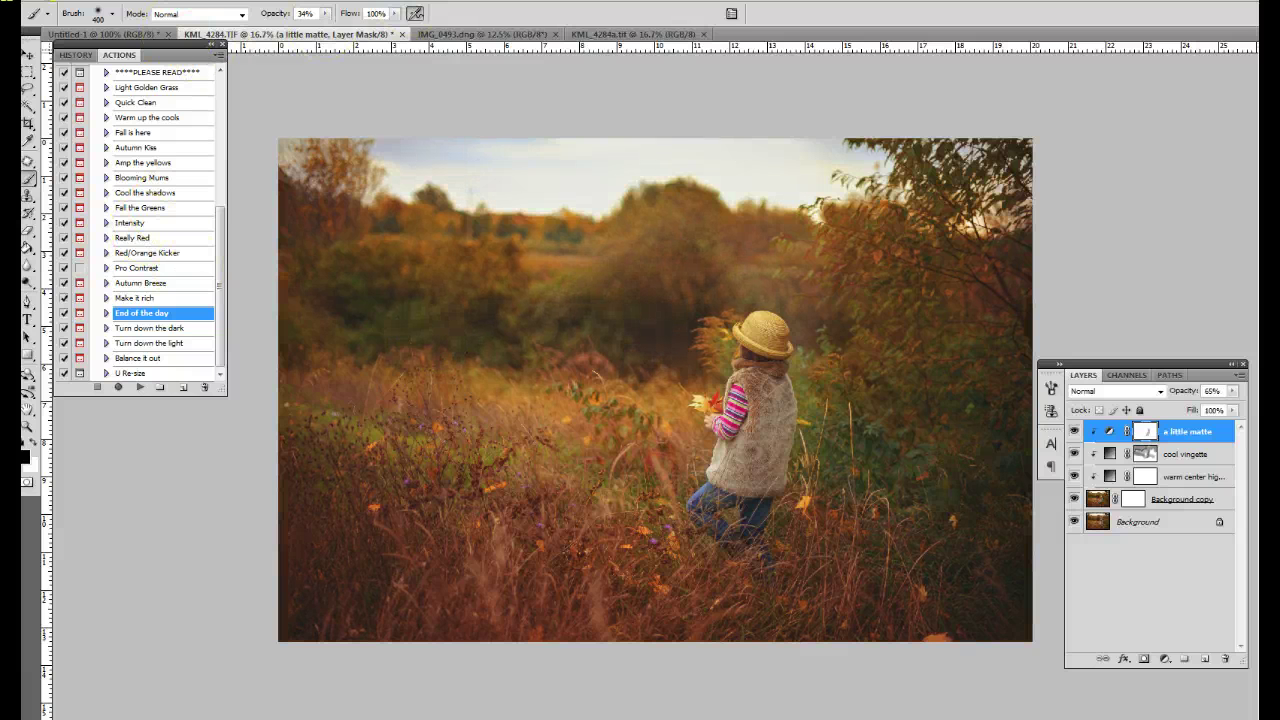
left_click(150, 0)
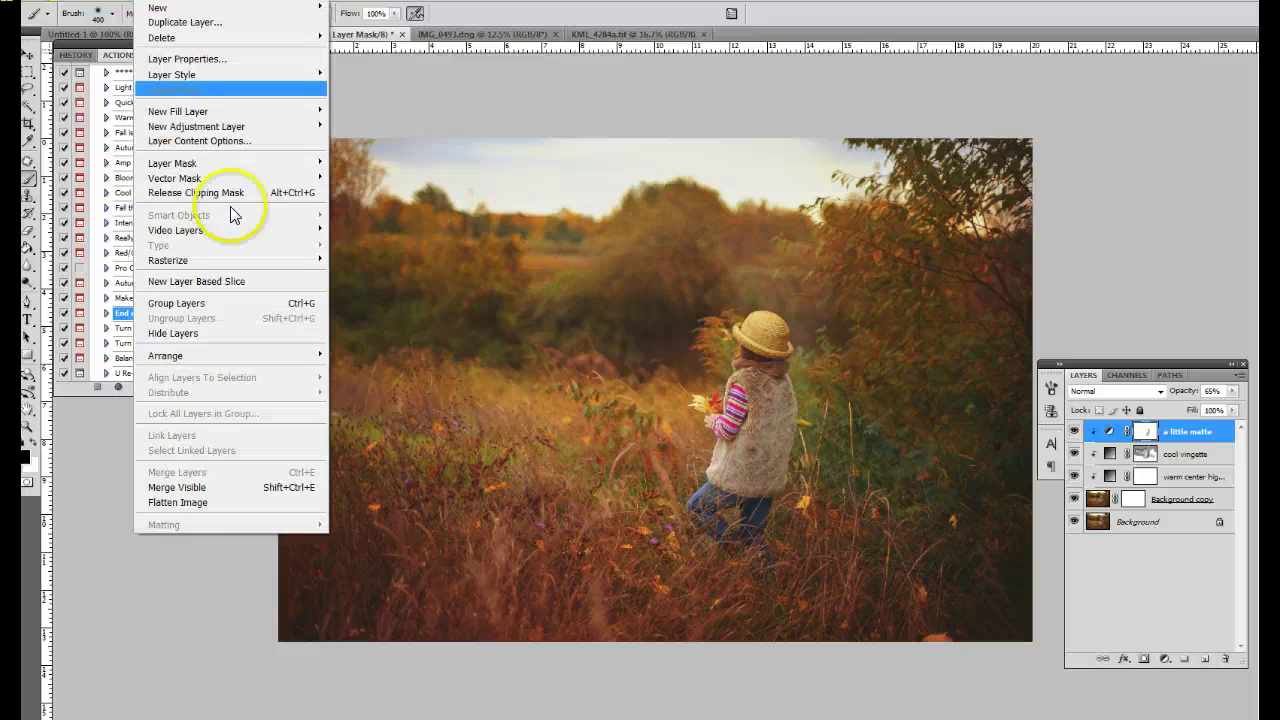
left_click(218, 501)
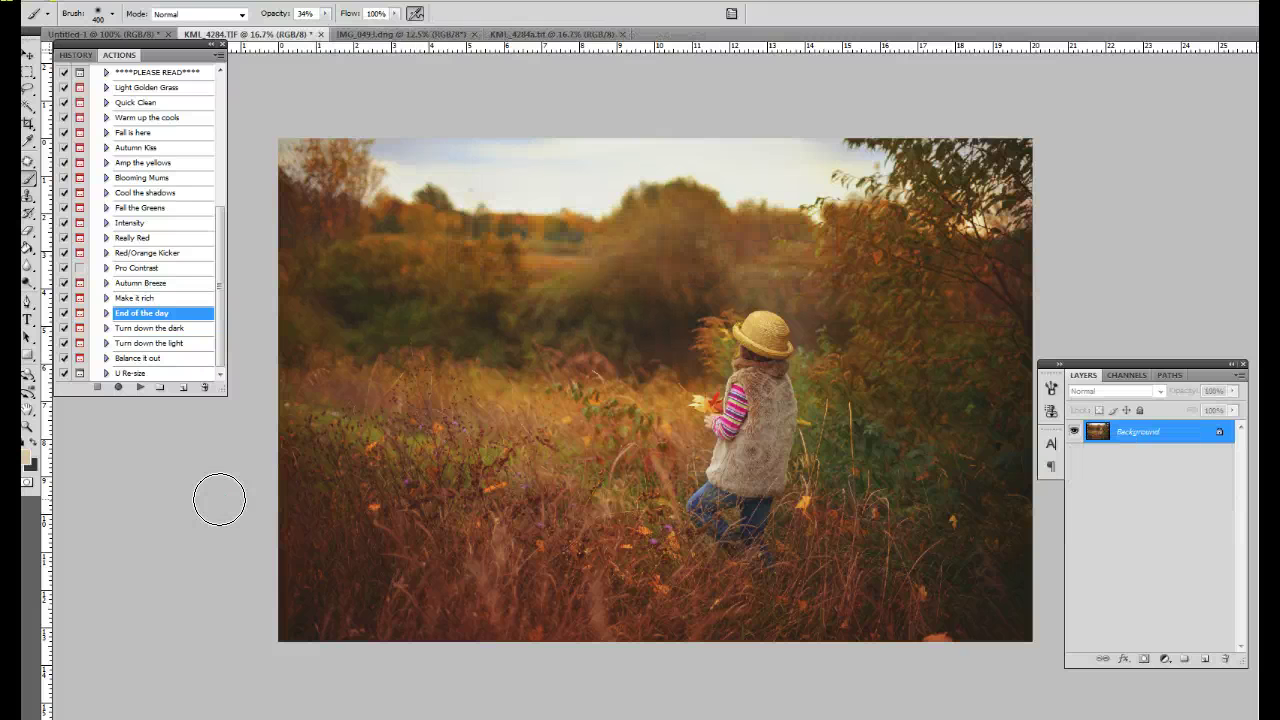
Compare the edited KML_4284.TIF with the unedited KML_4284a.tif twice, ending on the edited photo.
left_click(572, 35)
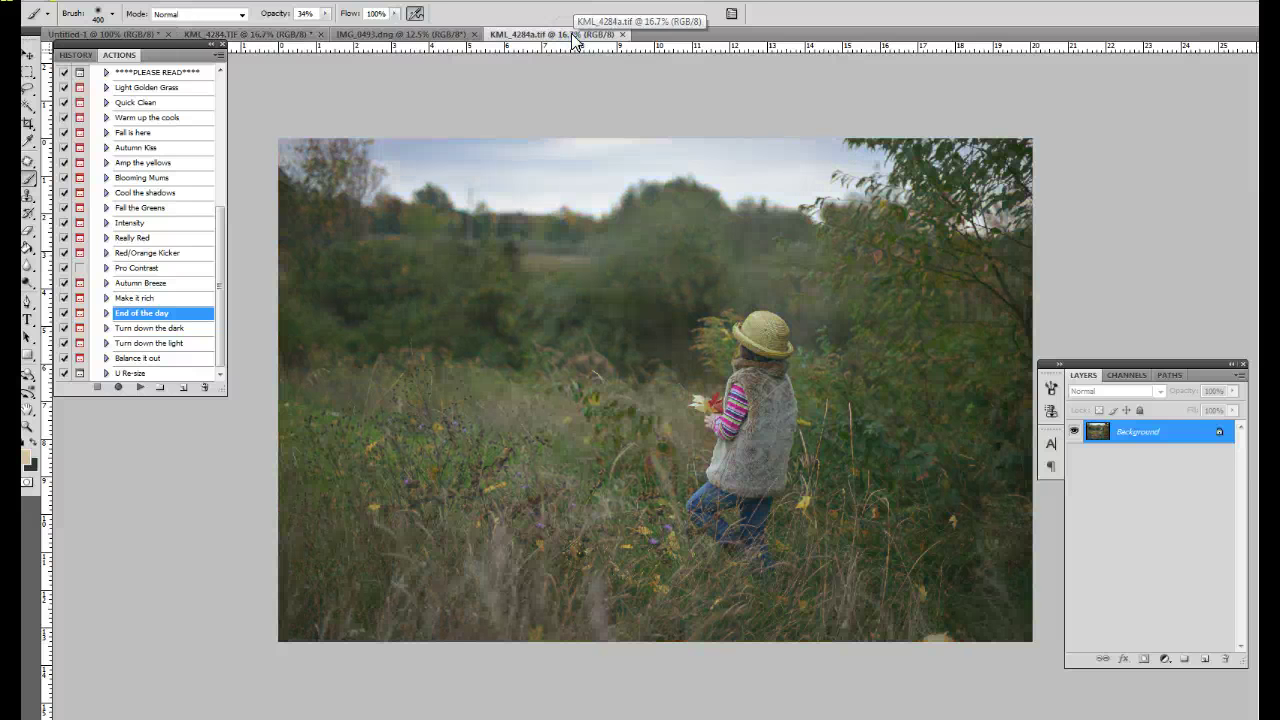
left_click(266, 36)
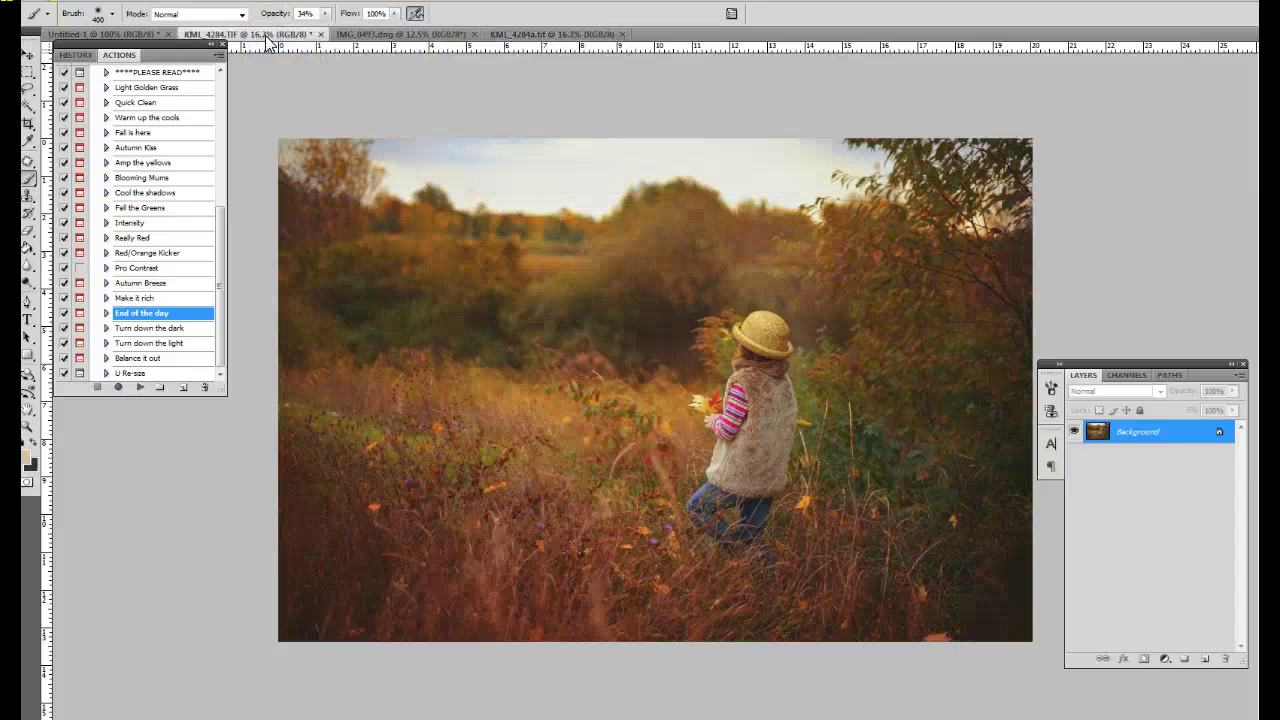
left_click(537, 35)
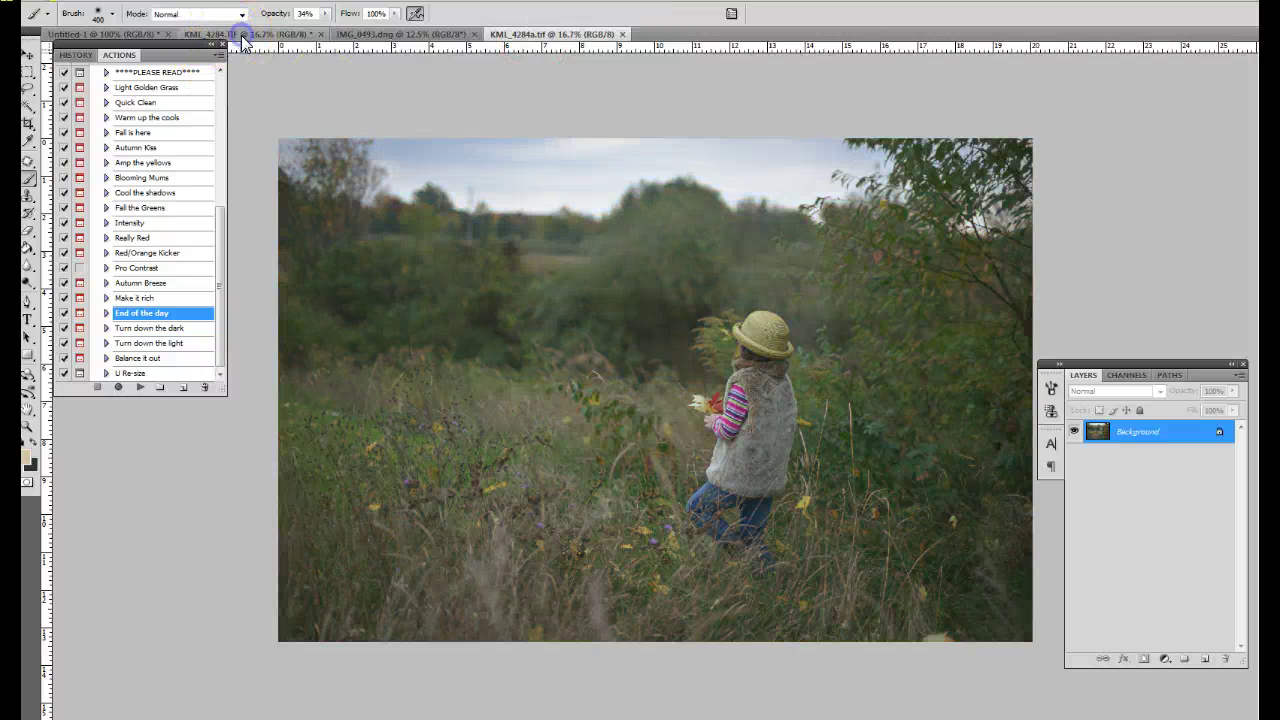
left_click(243, 38)
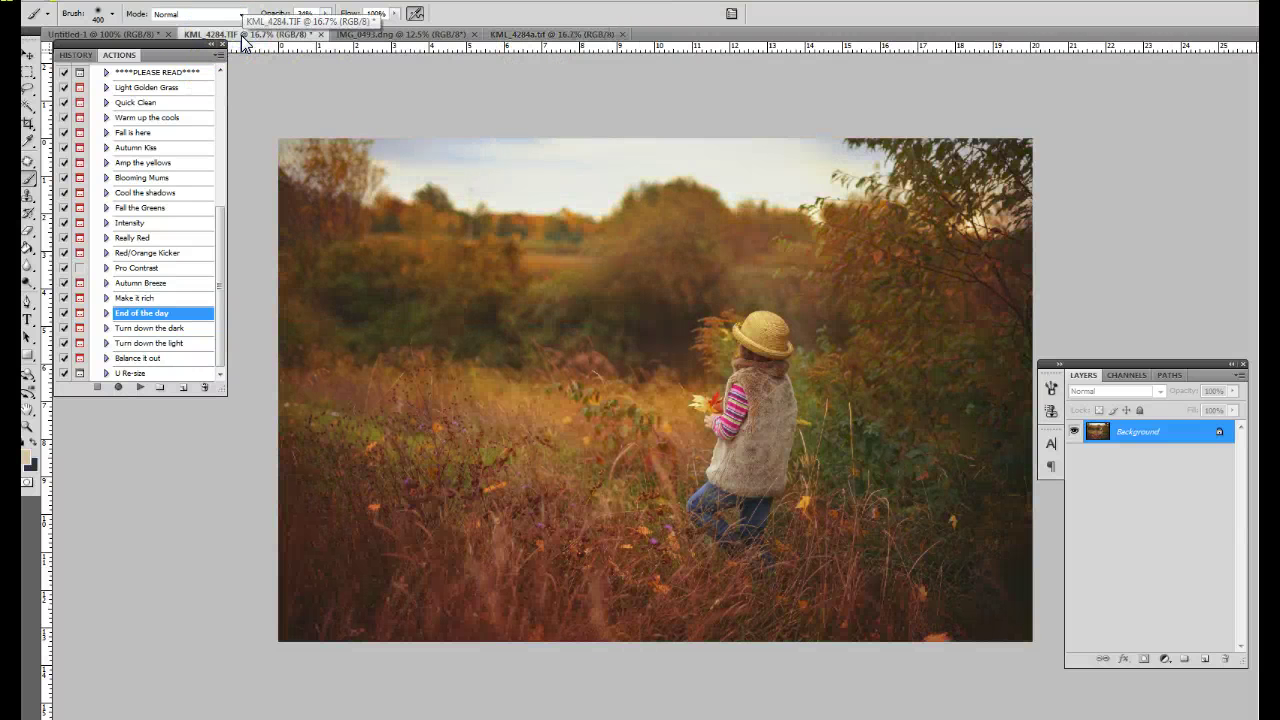